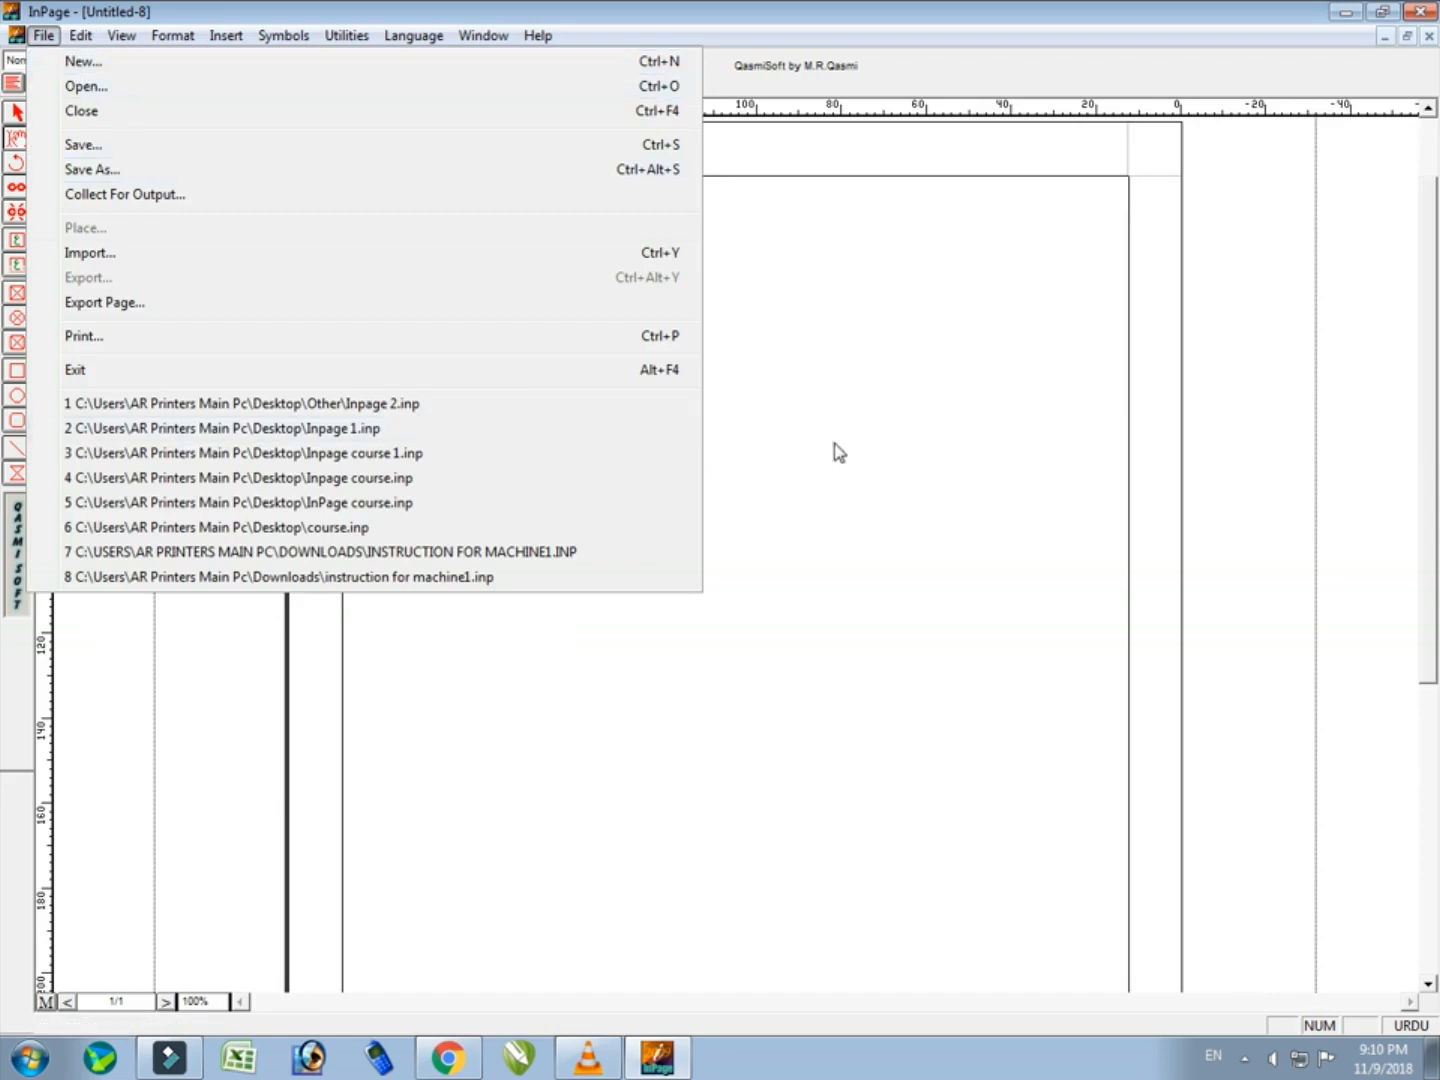
- Draw a rectangular picture box about 53 mm wide and 75 mm high in the page's upper-left area
click(895, 372)
click(935, 360)
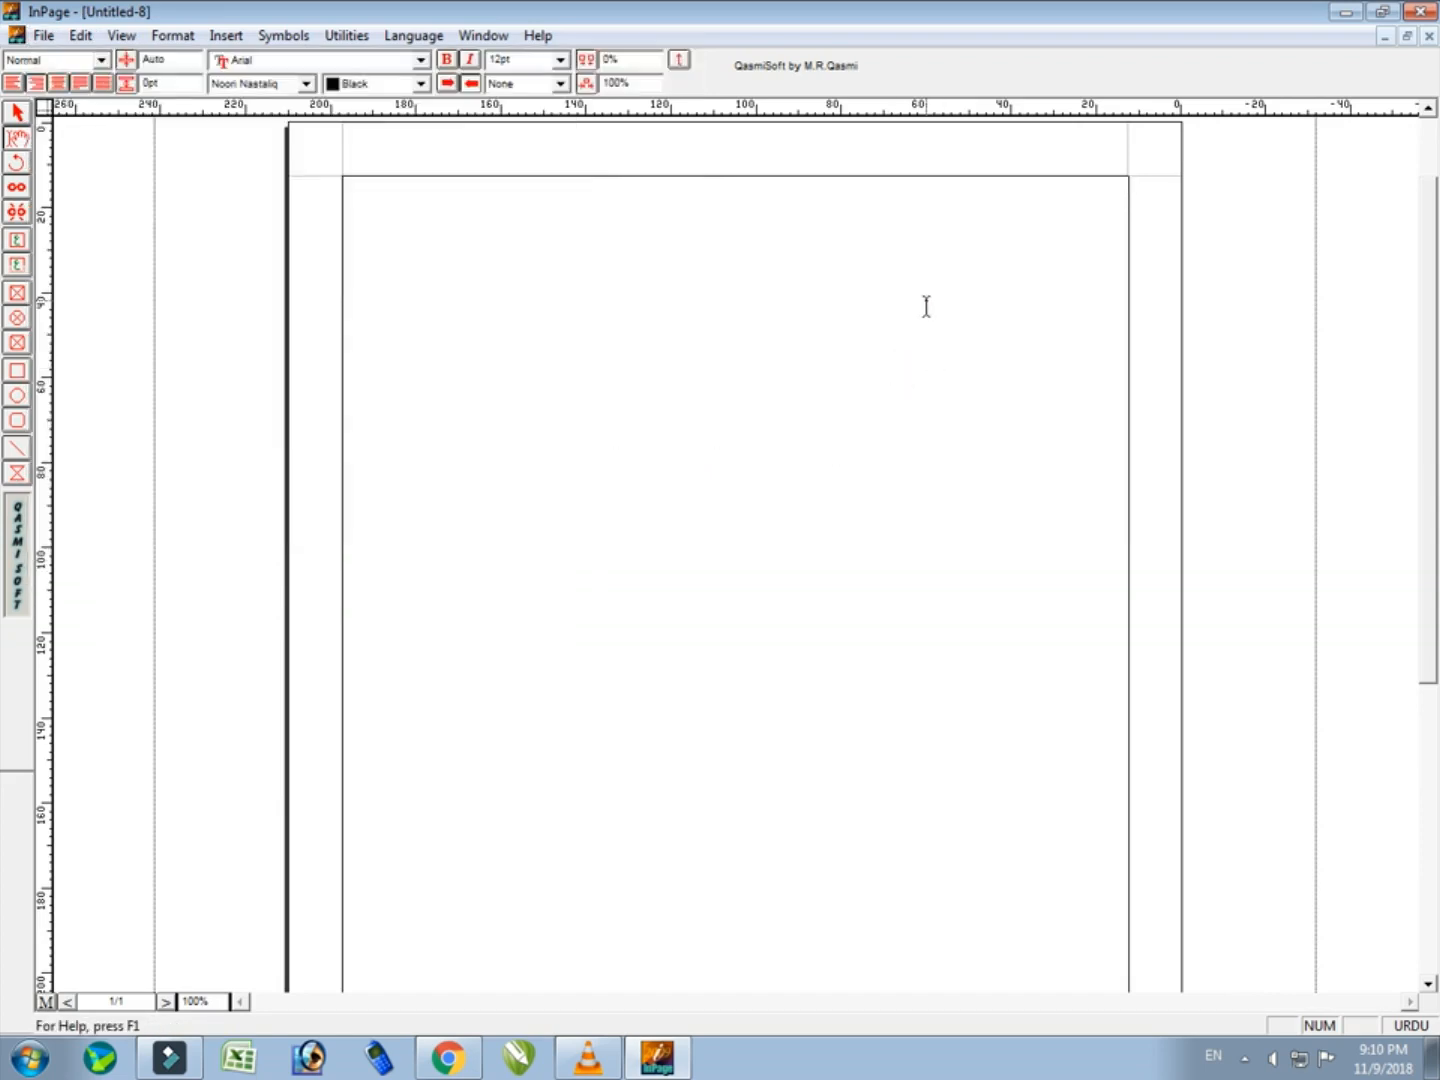
click(16, 296)
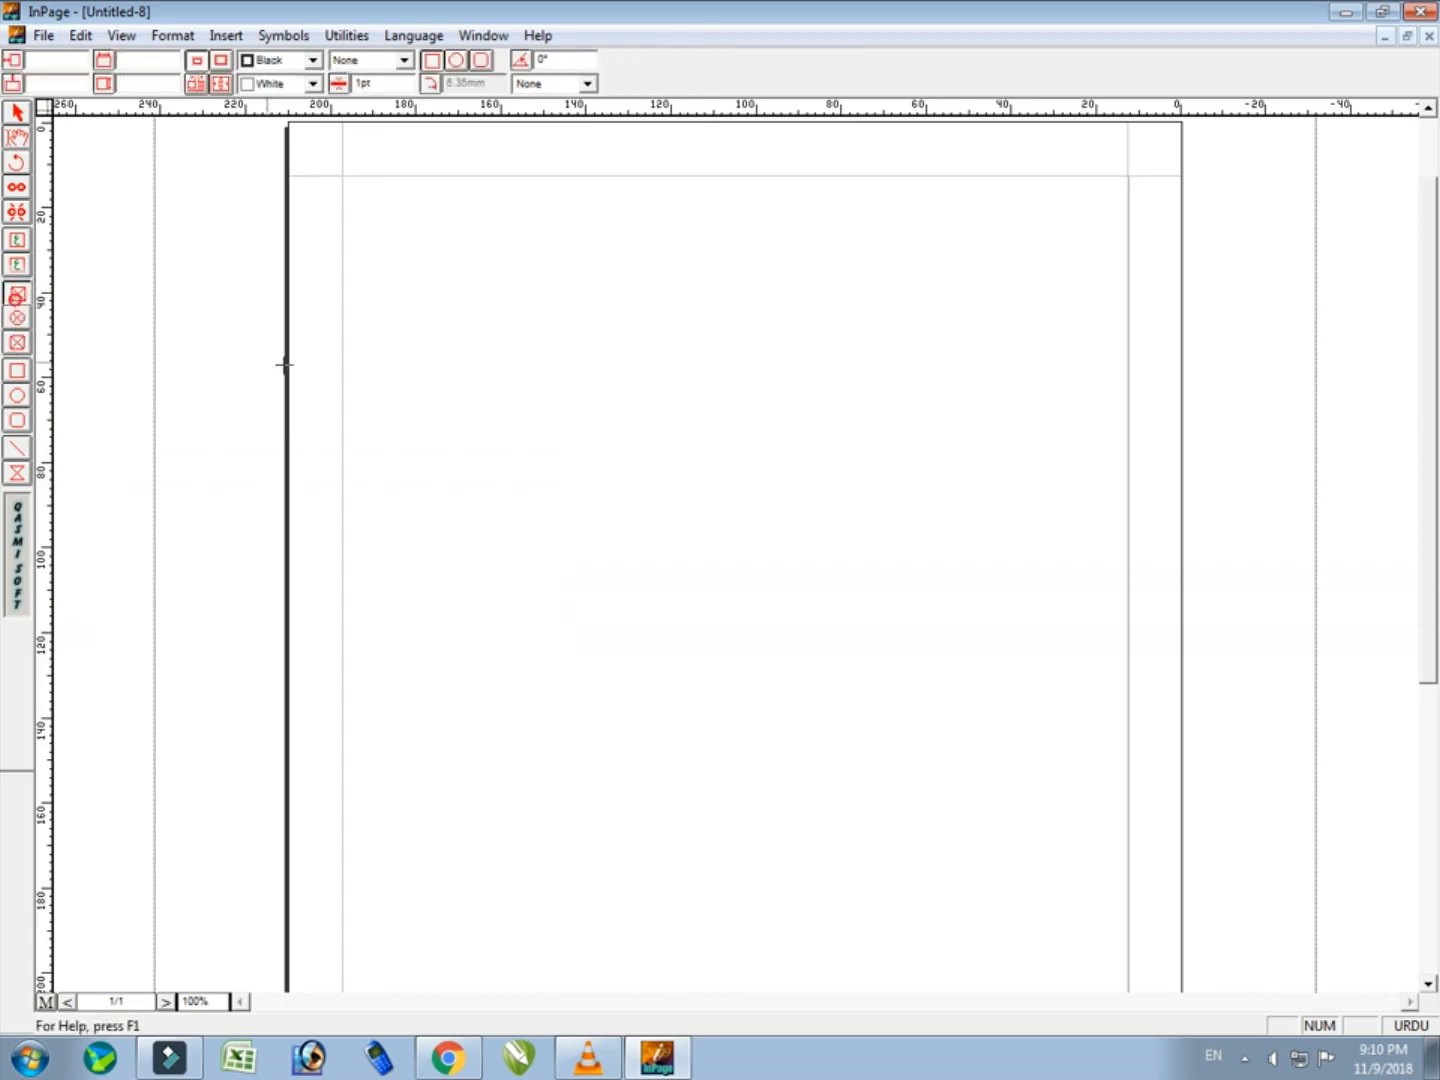
drag(393, 202, 622, 521)
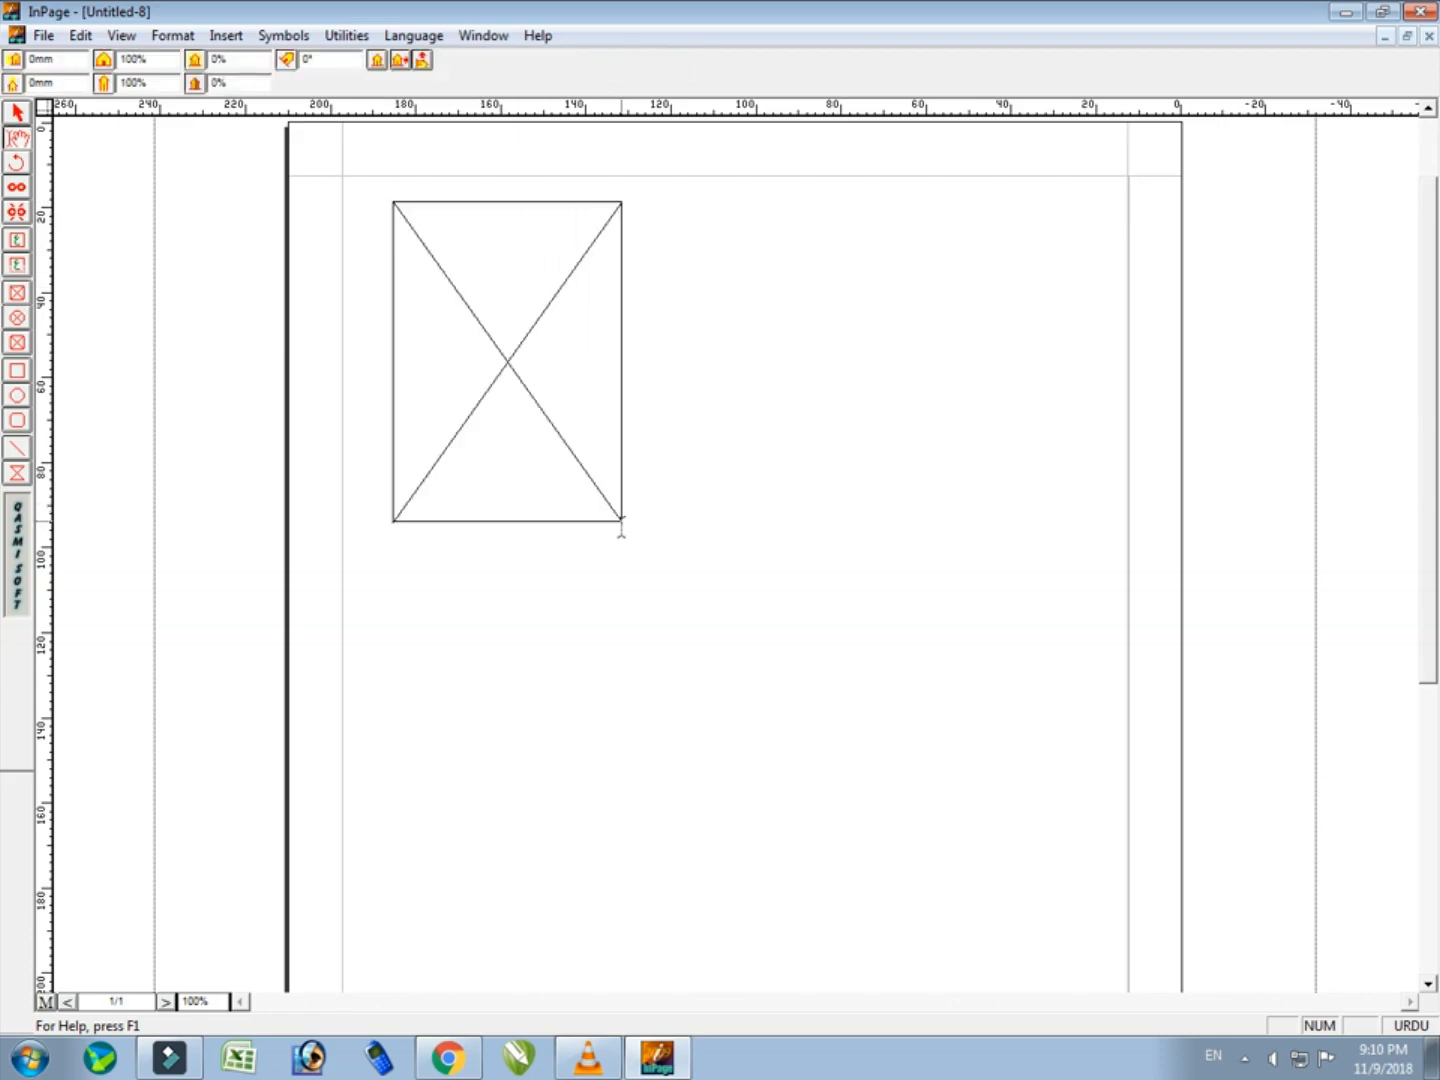
- Draw an elliptical picture box about 53 by 70 mm and a rounded picture box about 53 by 79 mm beside the rectangular one
click(17, 318)
drag(655, 232, 878, 527)
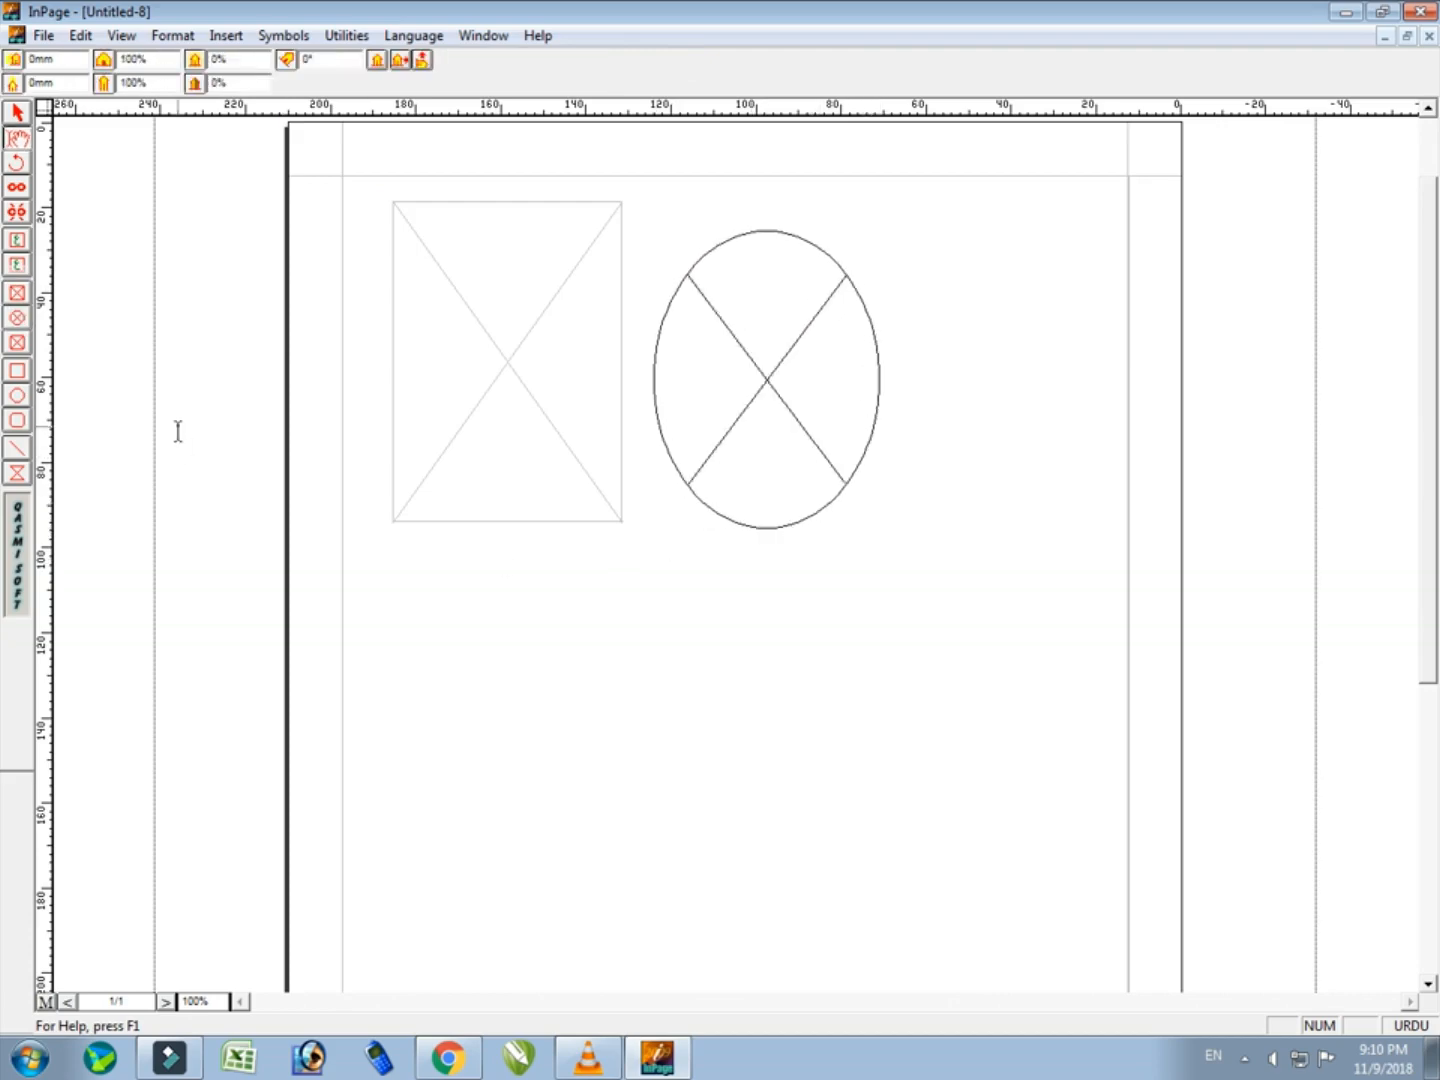
click(16, 343)
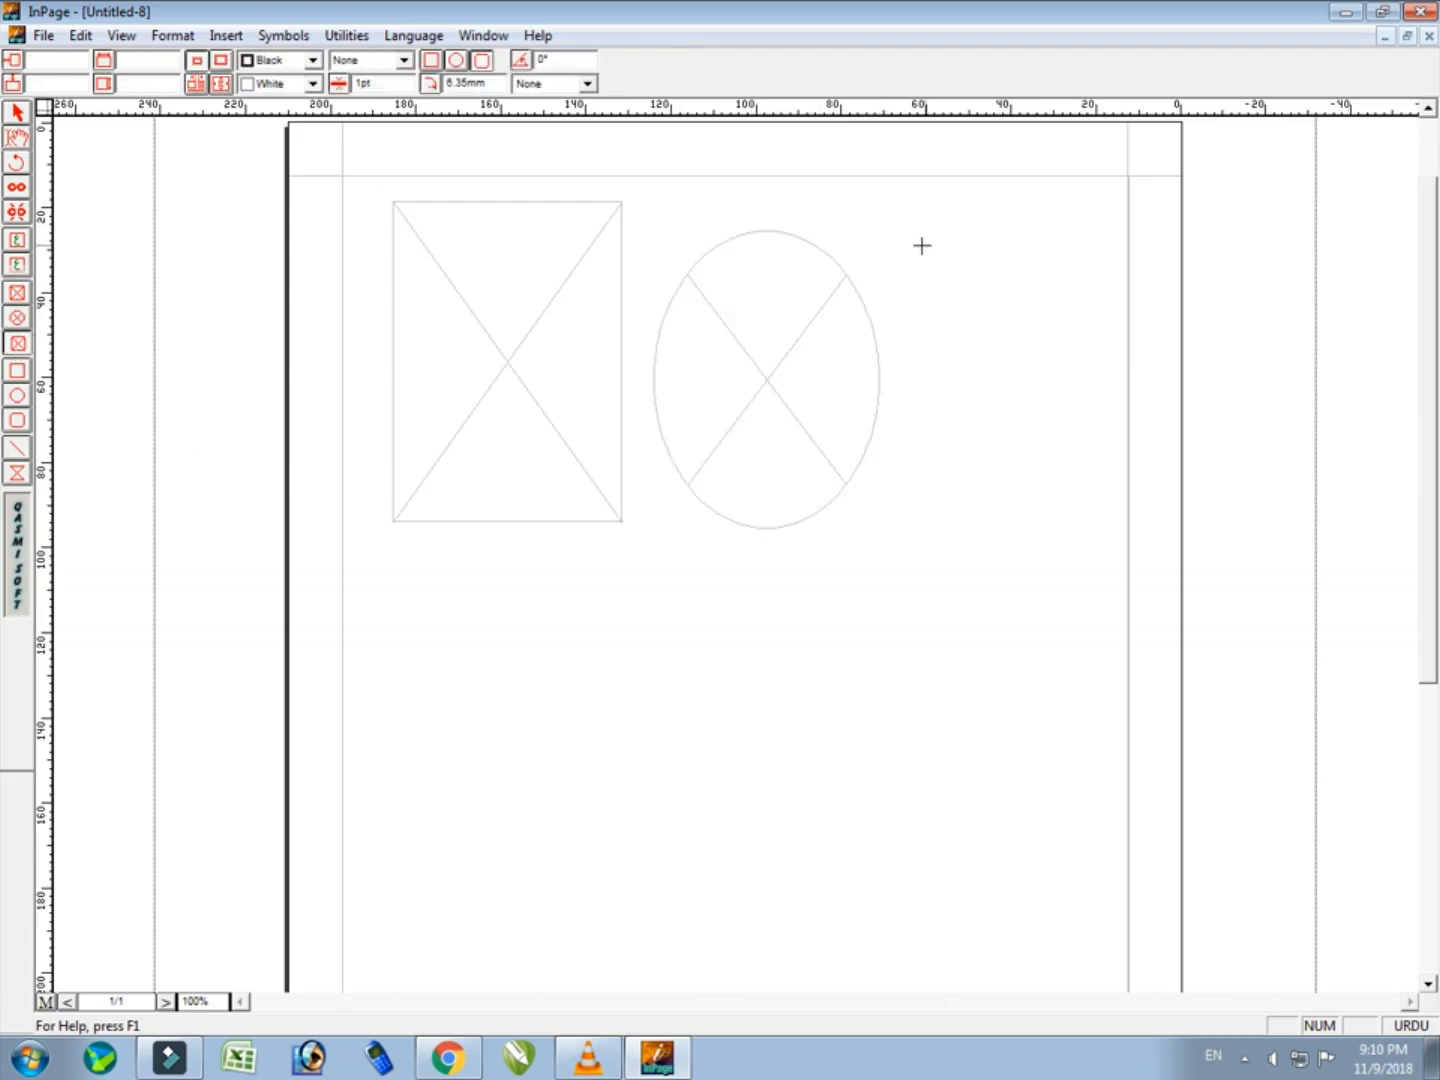
drag(901, 240, 1121, 574)
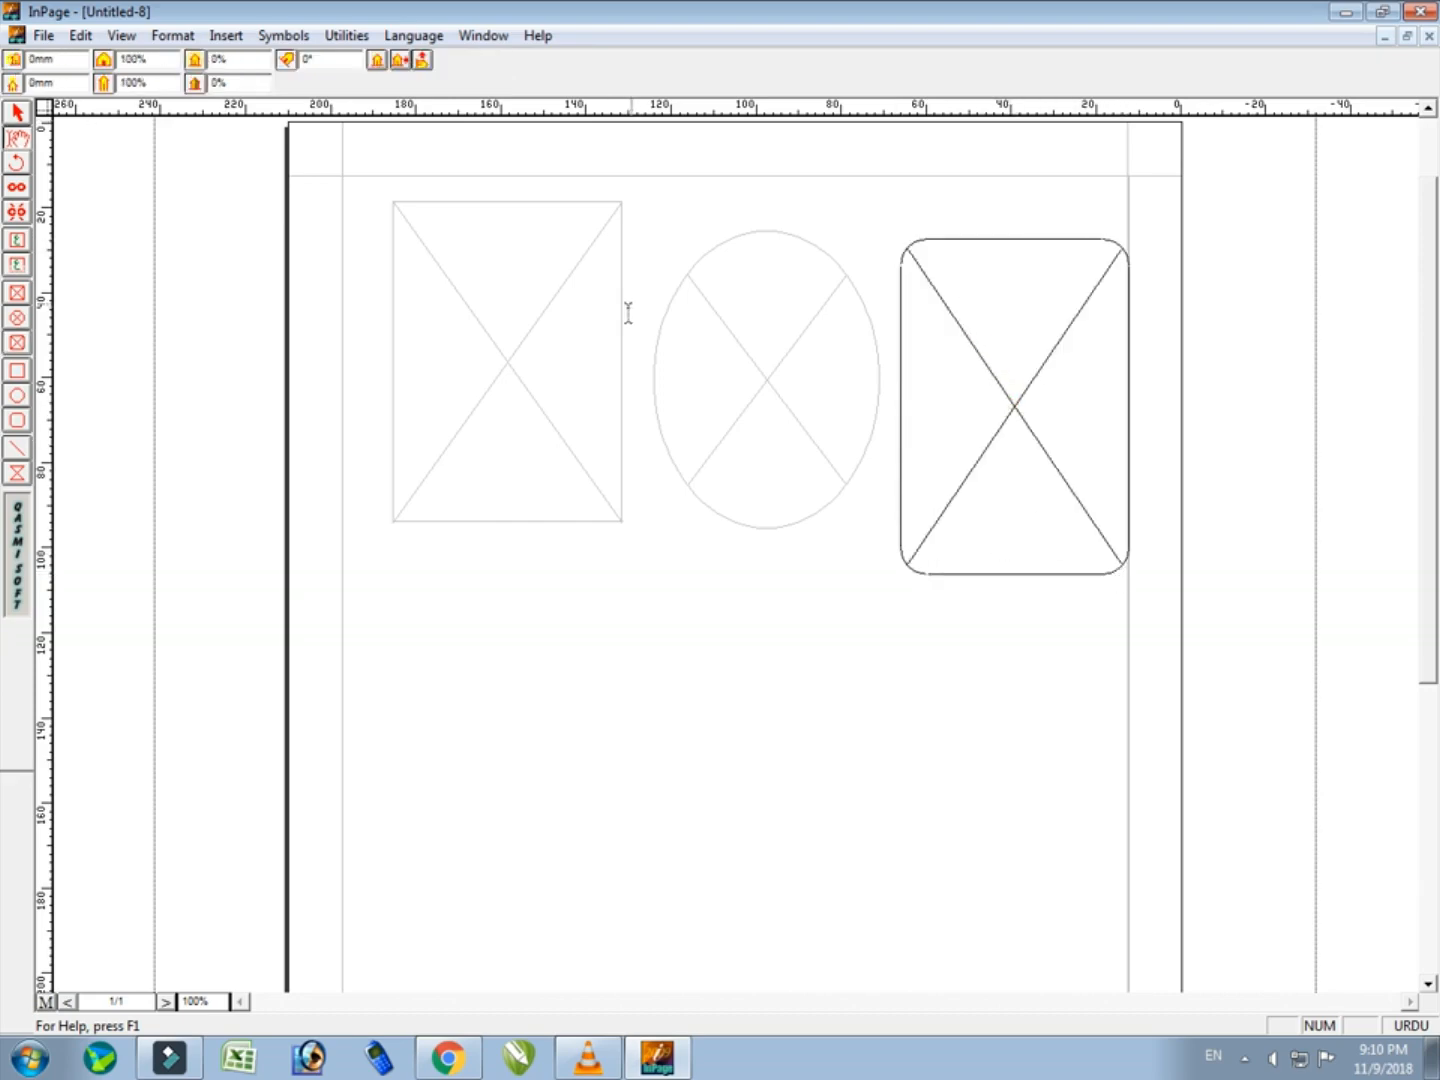
click(770, 358)
click(517, 296)
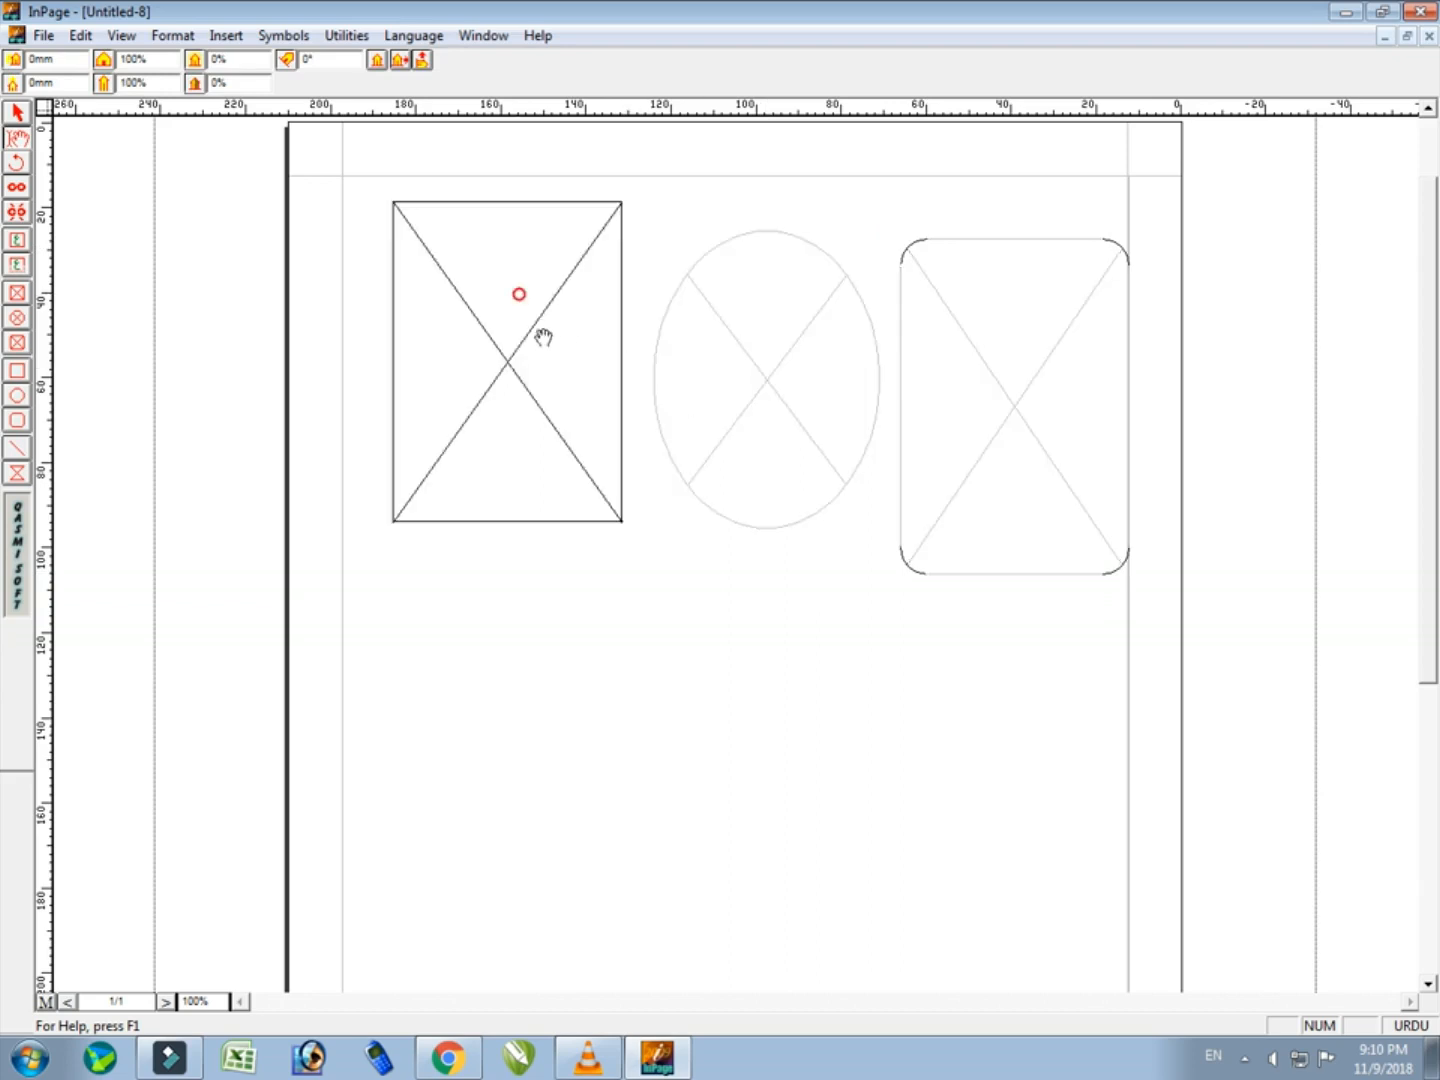
click(746, 300)
click(998, 298)
click(750, 319)
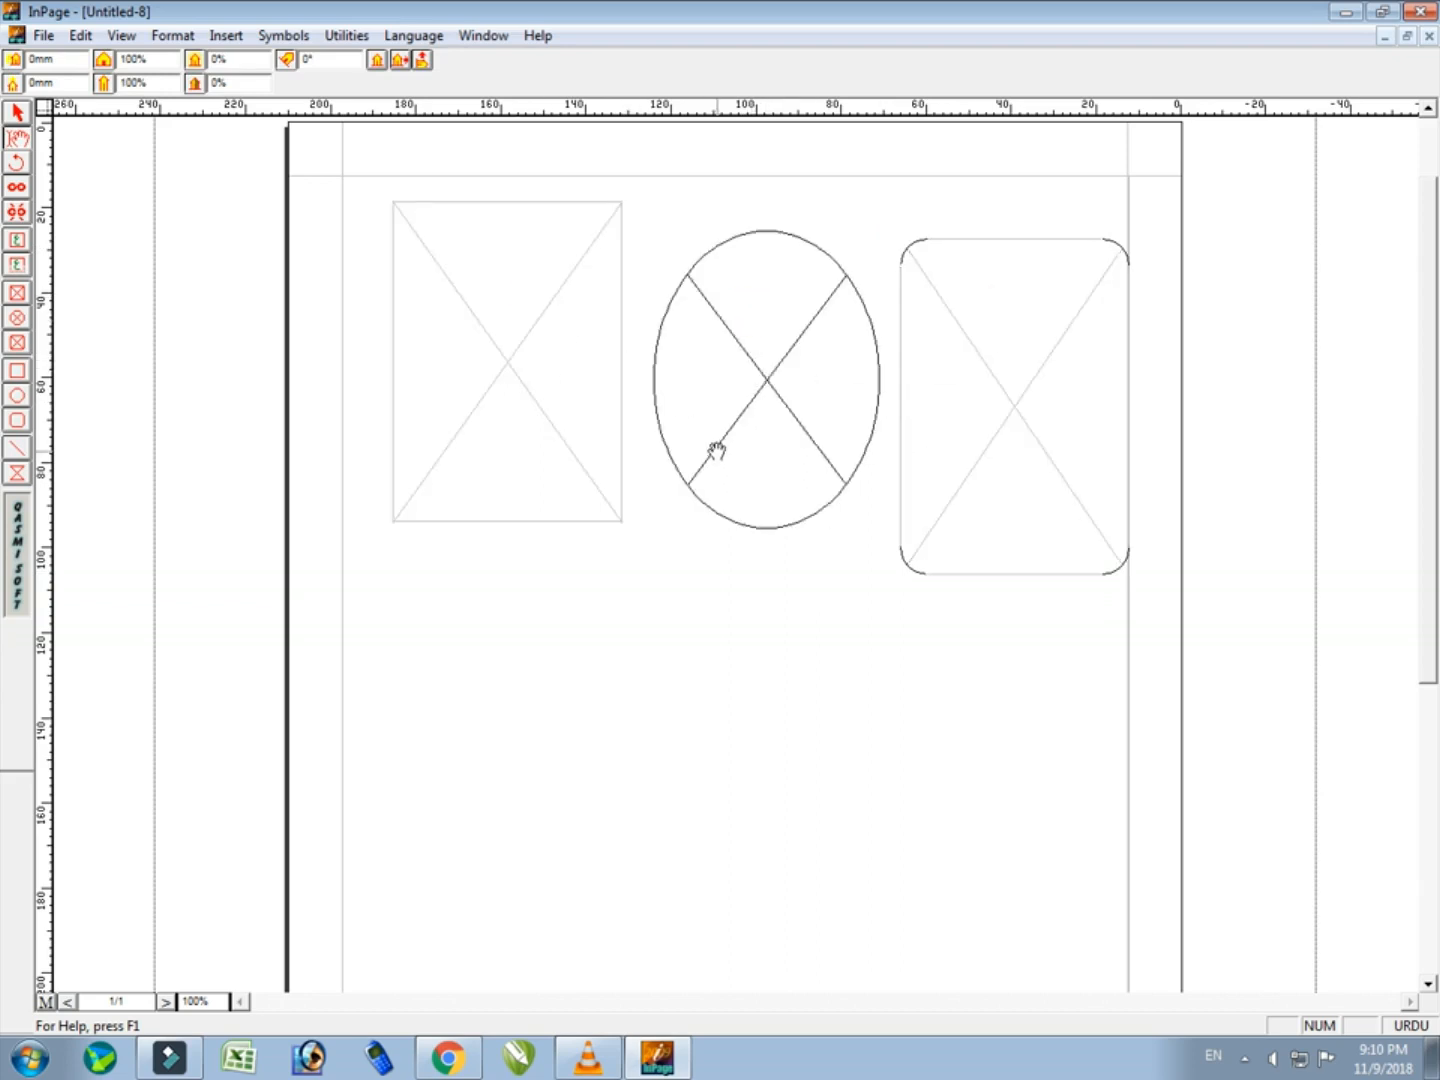
click(1013, 352)
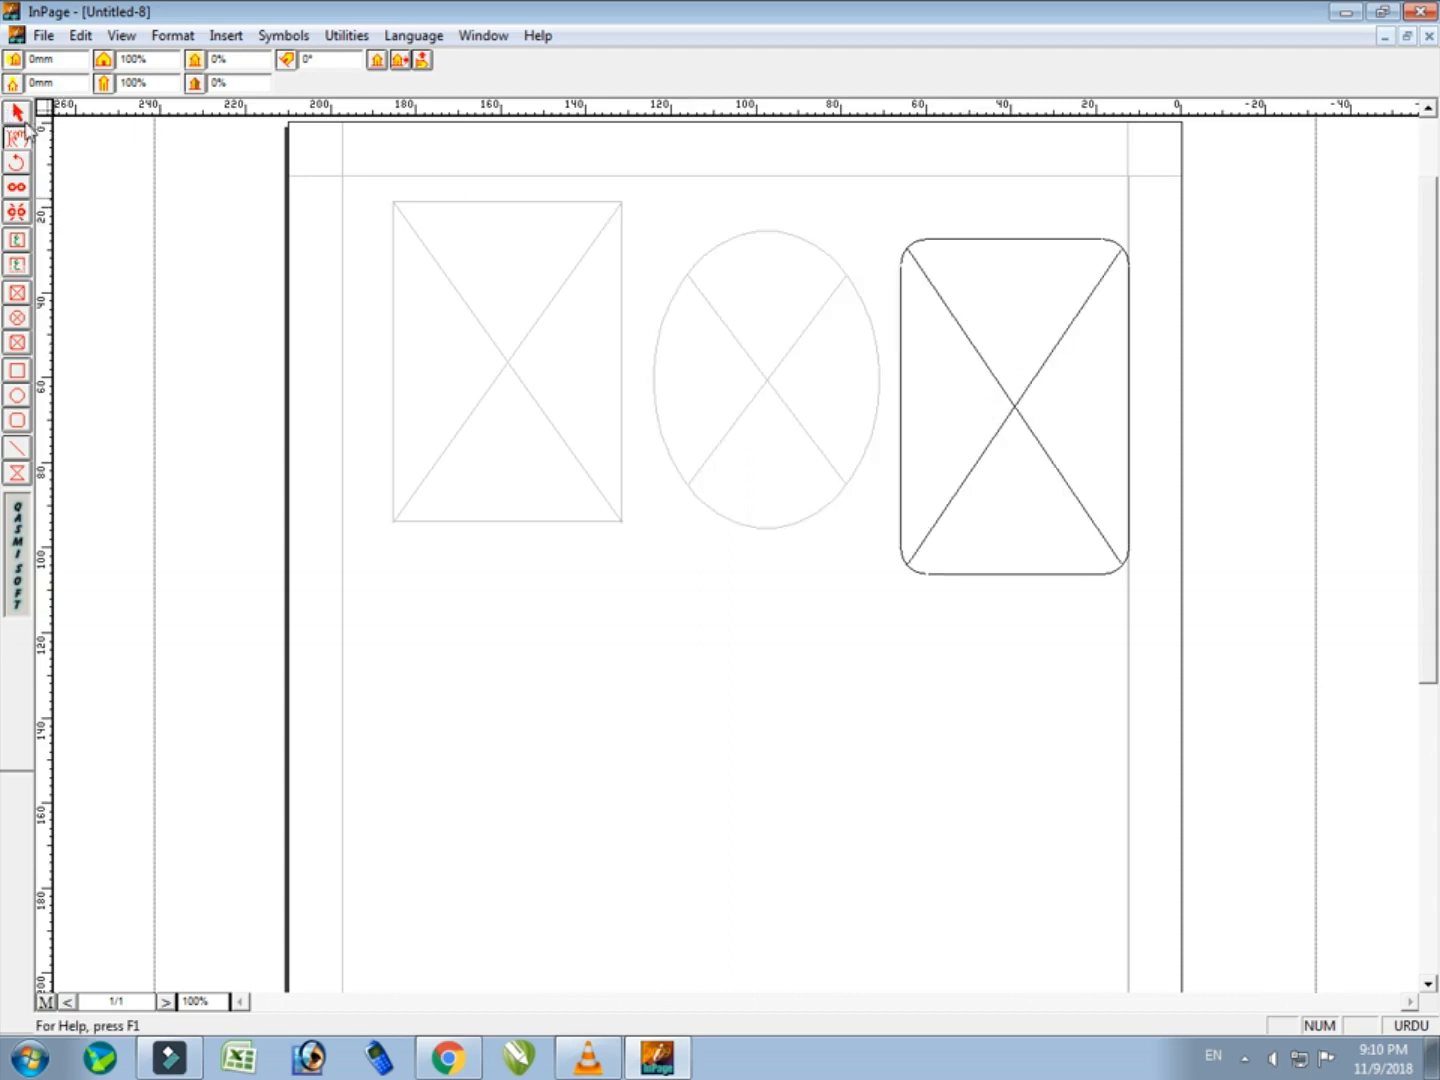
- Move the rectangular, elliptical and rounded picture boxes into an even row along the page's top margin
click(483, 323)
drag(533, 348, 501, 343)
drag(740, 385, 674, 333)
click(1034, 397)
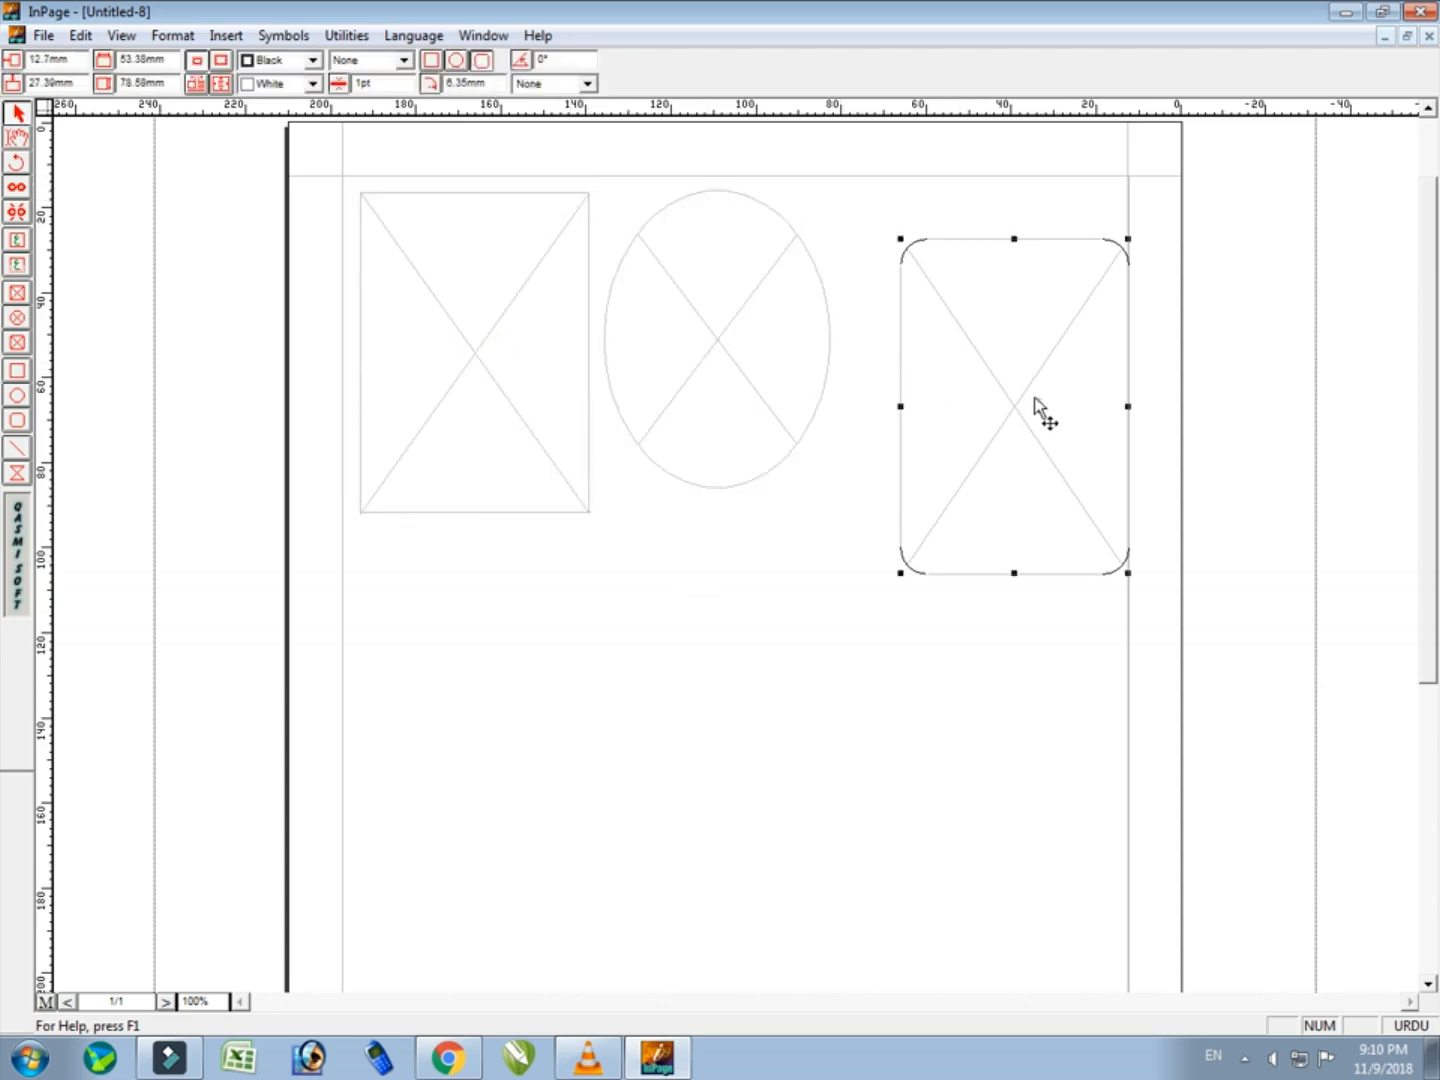
drag(1033, 397, 1023, 353)
drag(716, 329, 746, 337)
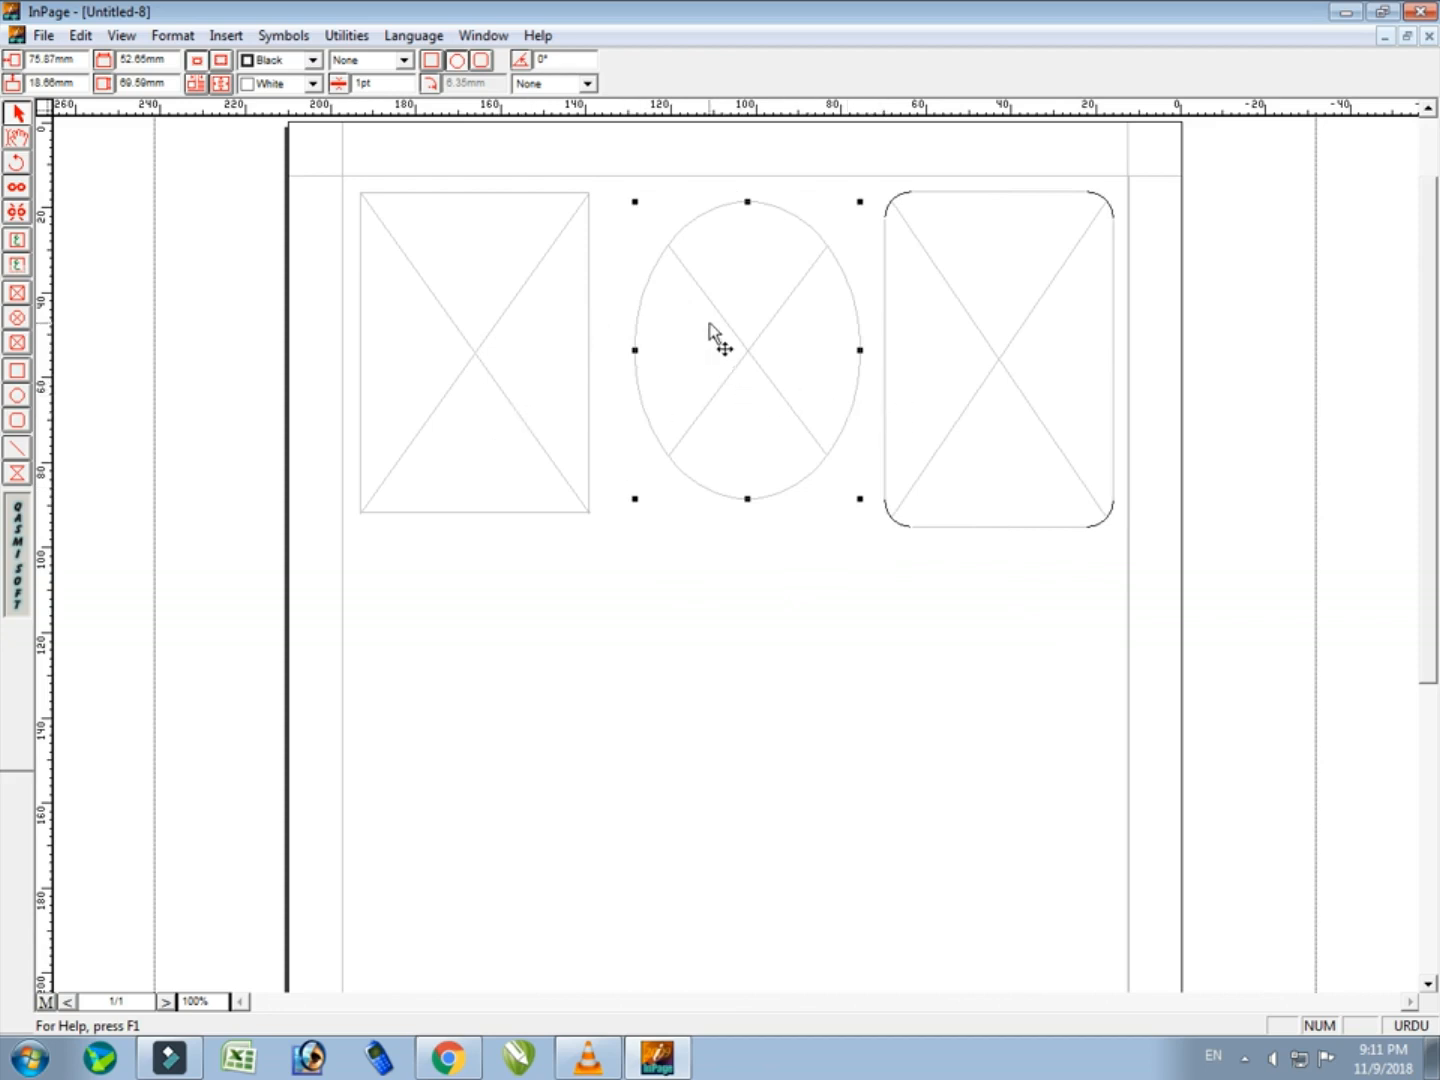
click(740, 329)
click(967, 386)
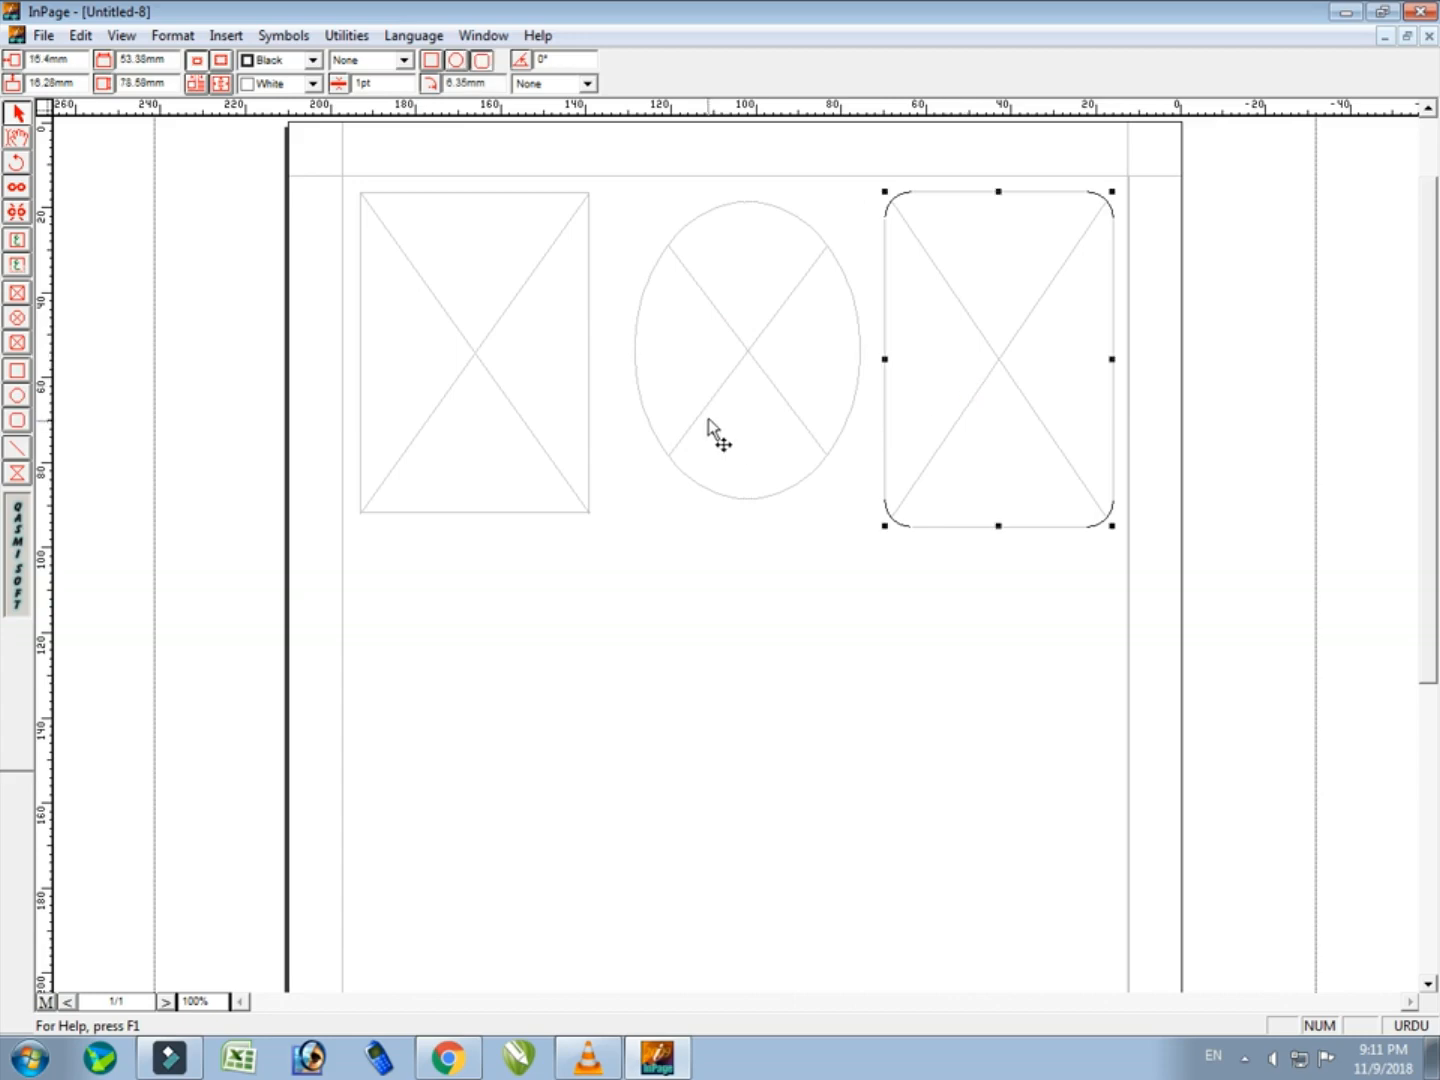
- Delete the elliptical and rounded picture boxes
click(736, 368)
key(Delete)
click(948, 356)
key(Delete)
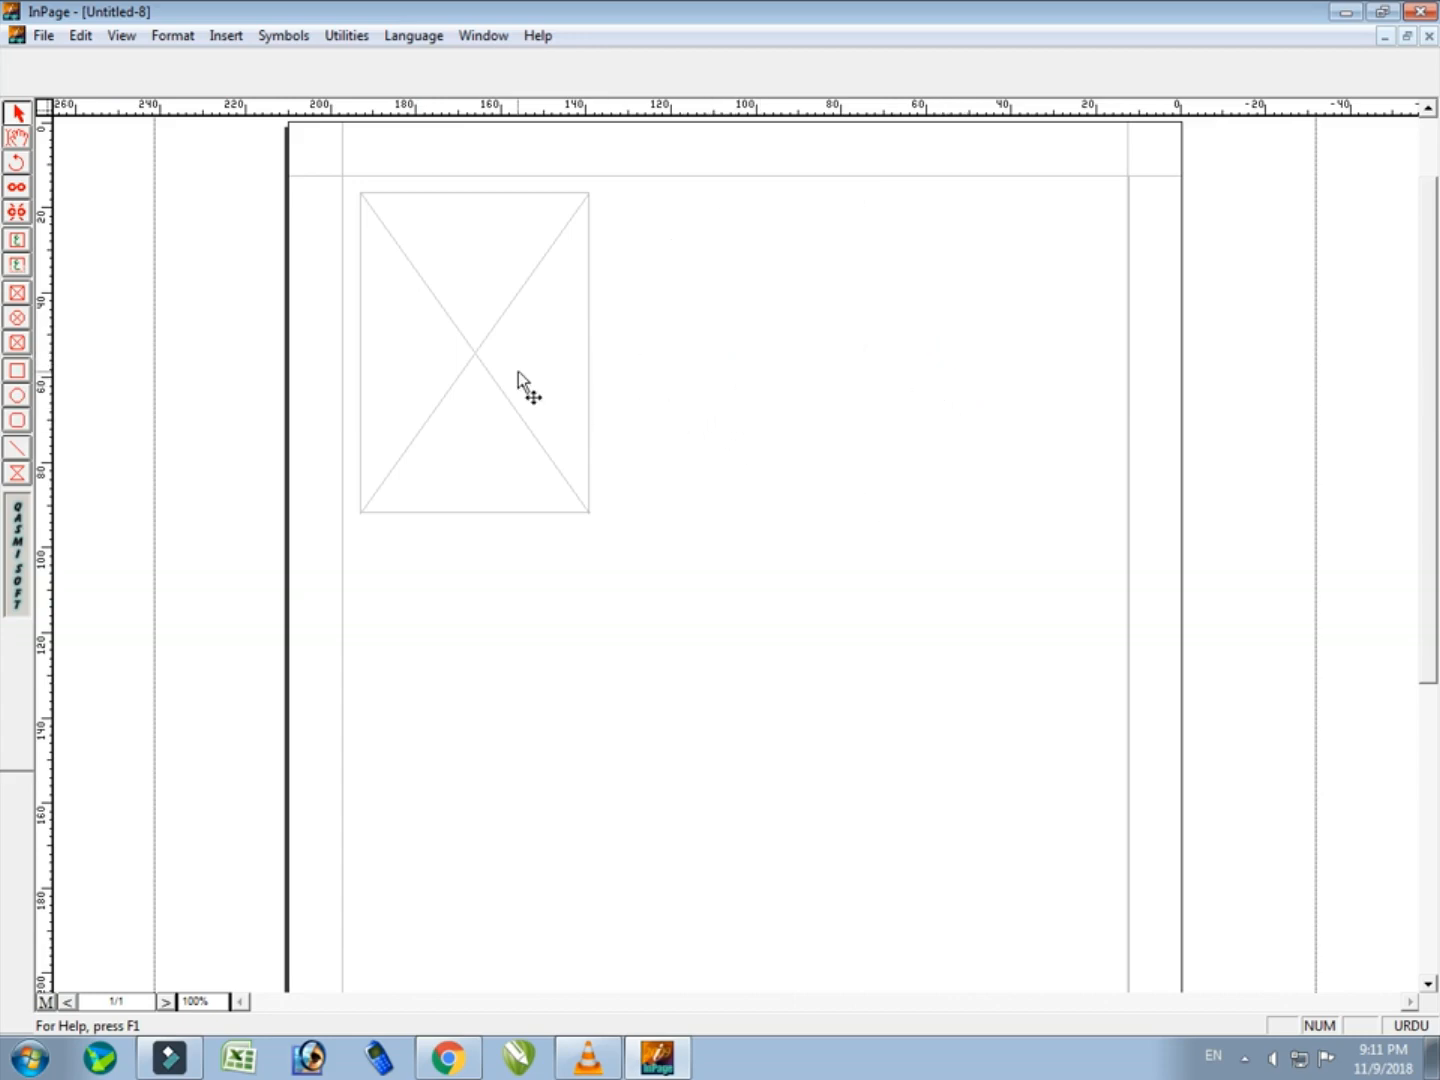
- Move the rectangular picture box toward the page's upper middle, to about 100 mm across and 28 mm down
click(491, 342)
drag(493, 376, 743, 389)
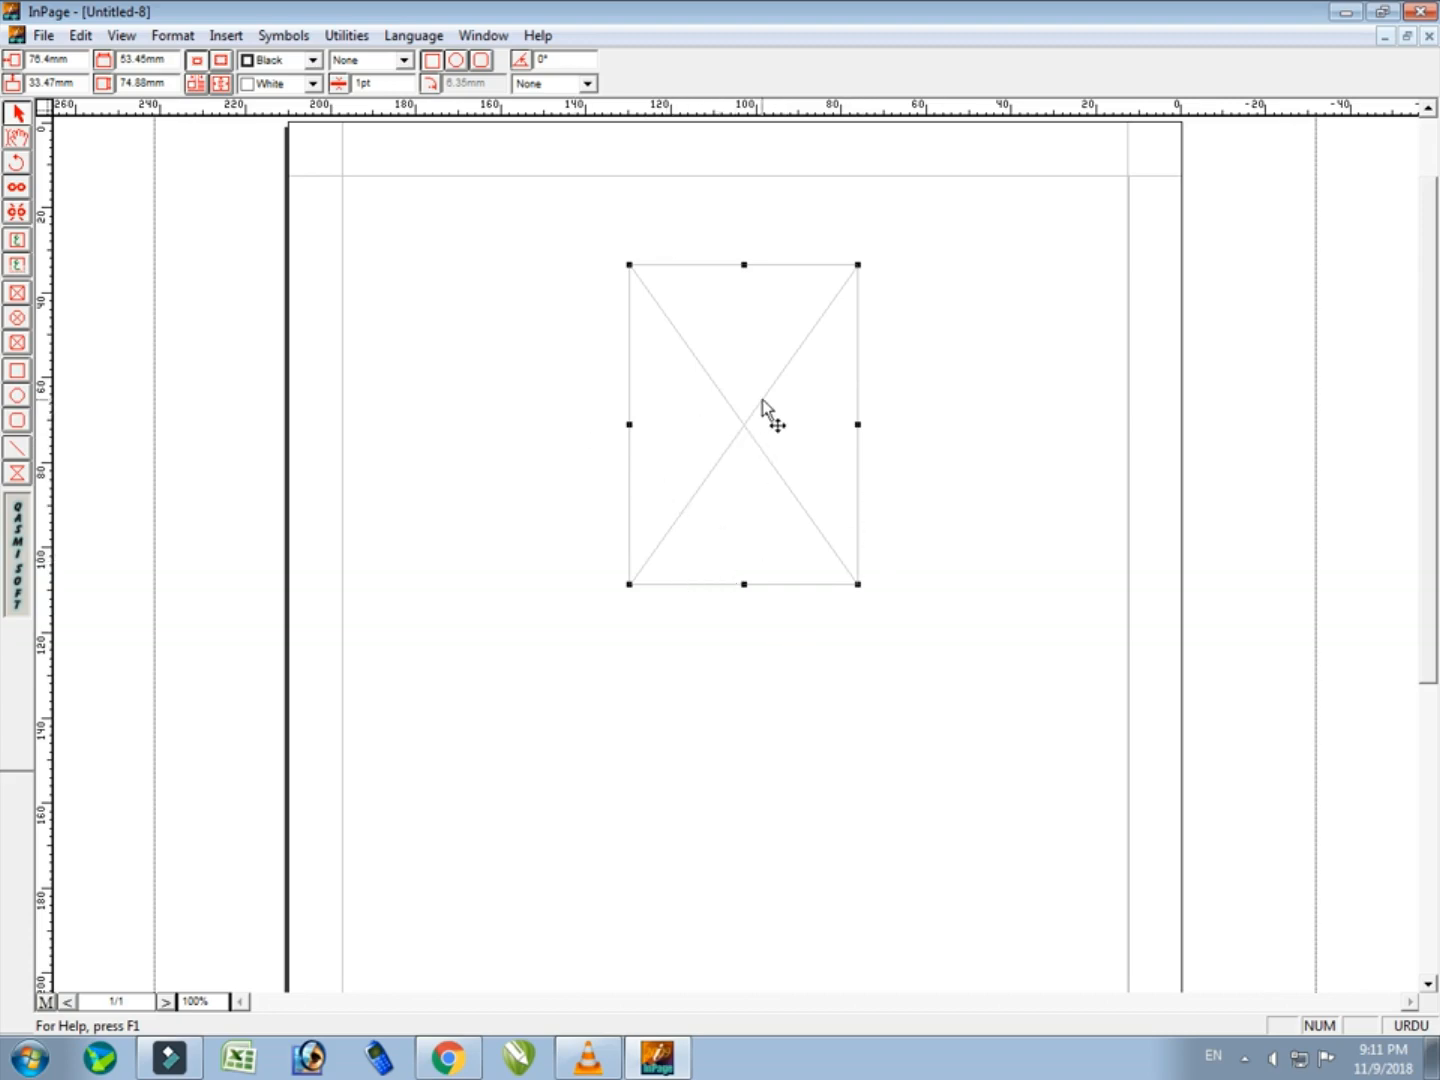
drag(727, 398, 627, 373)
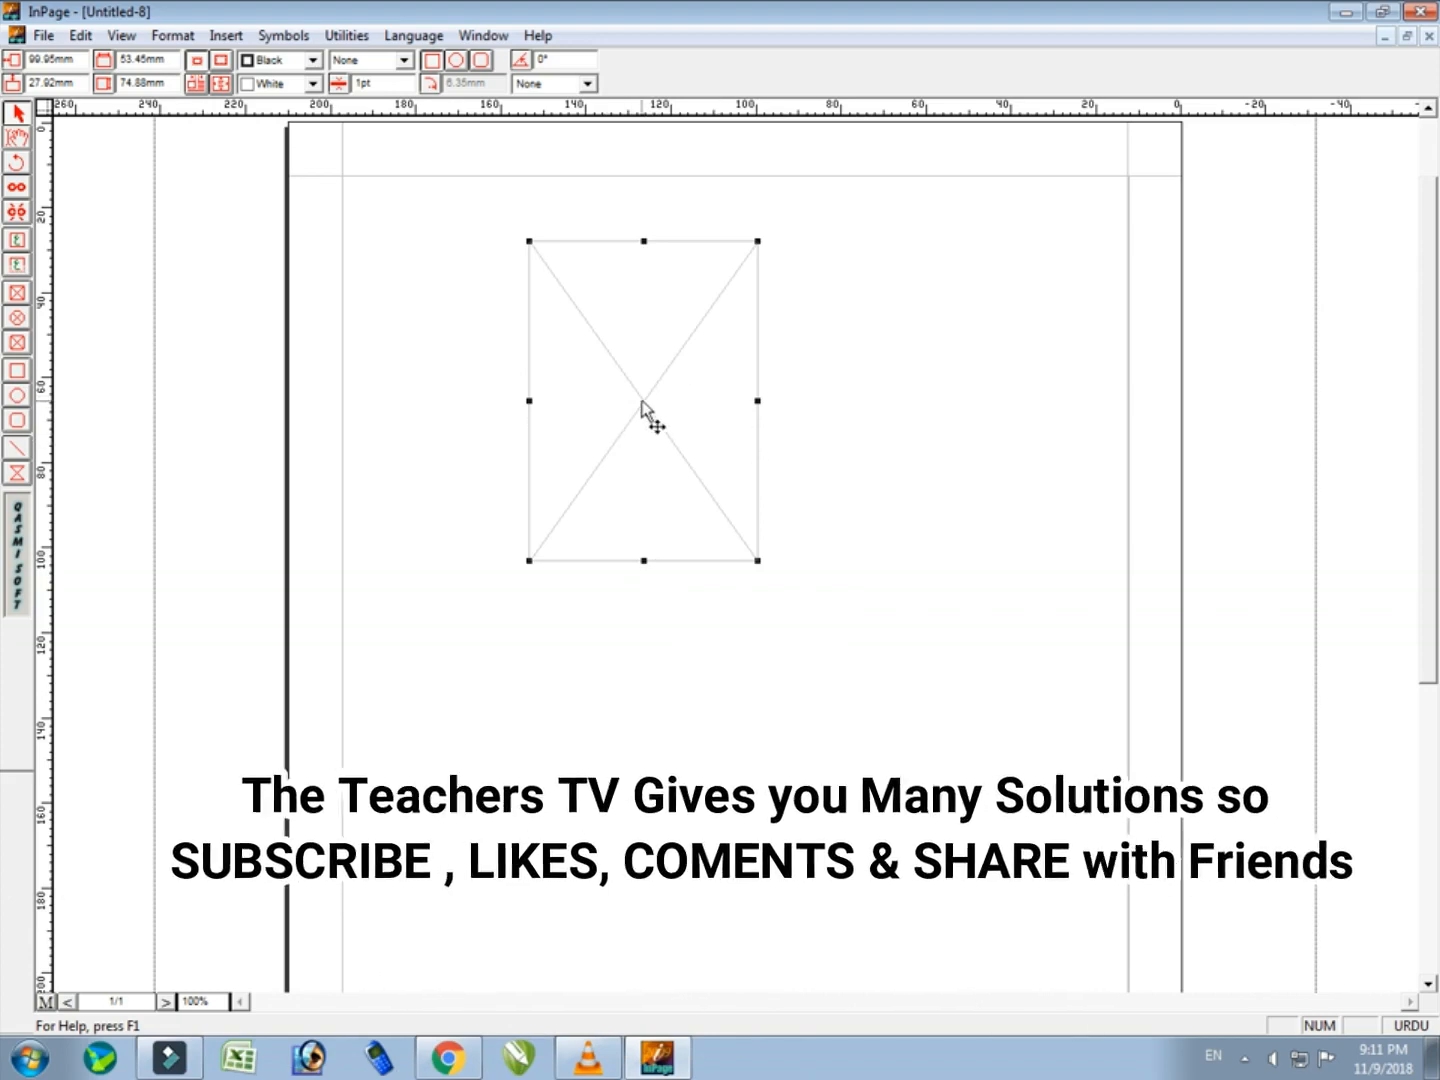
double_click(642, 362)
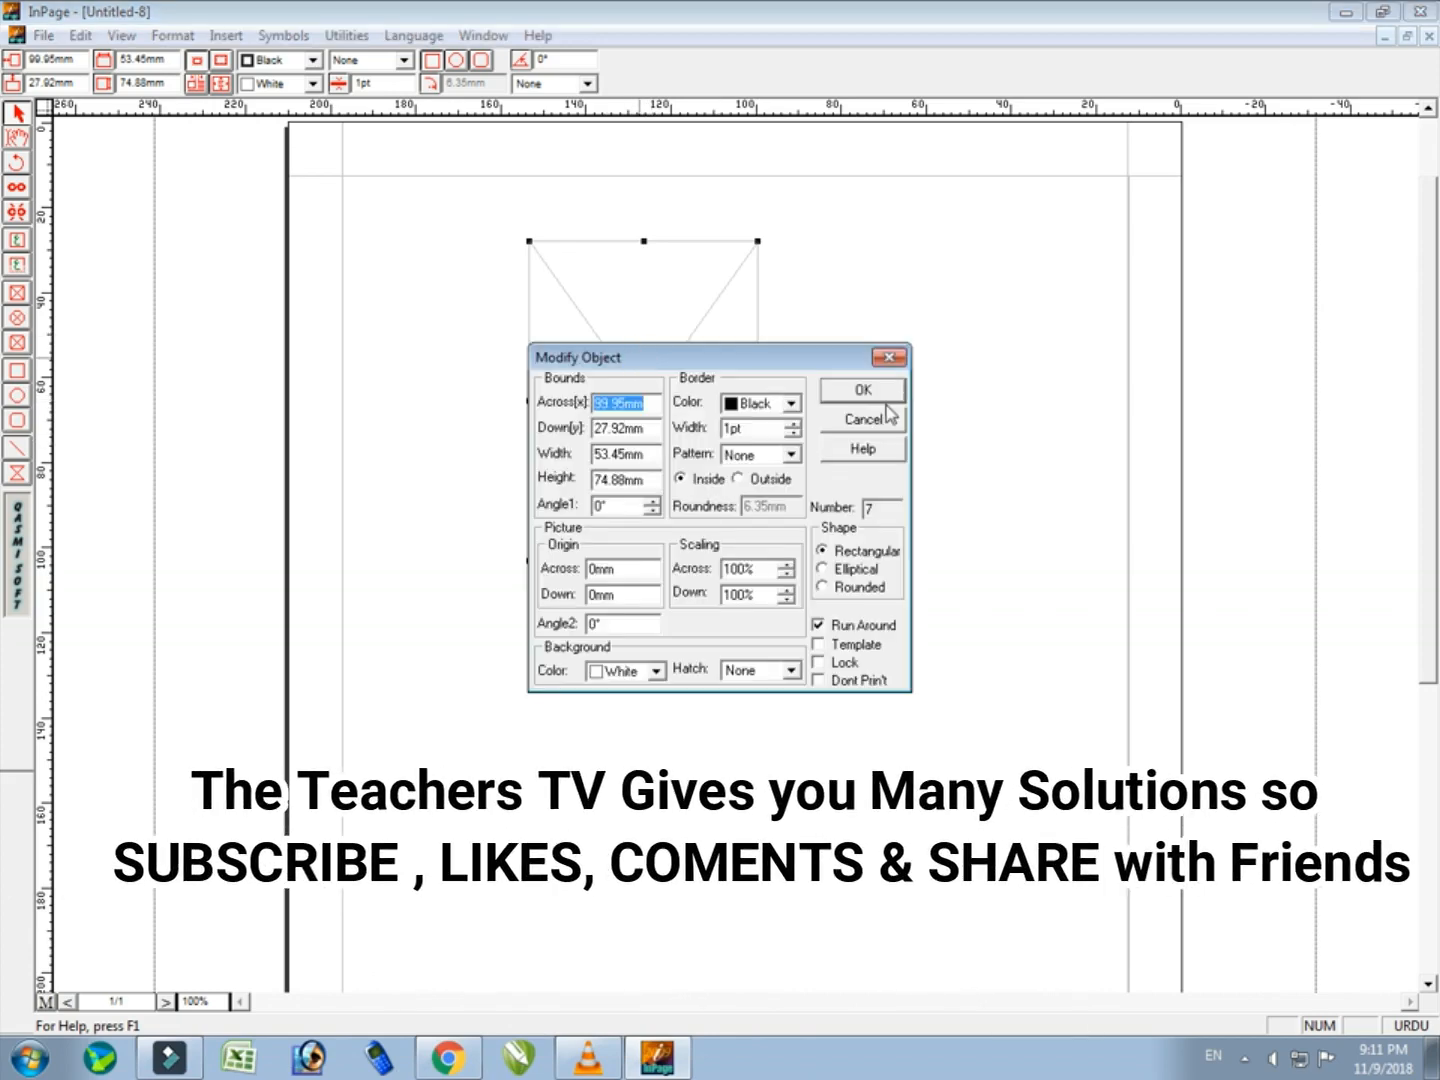
click(888, 414)
click(581, 425)
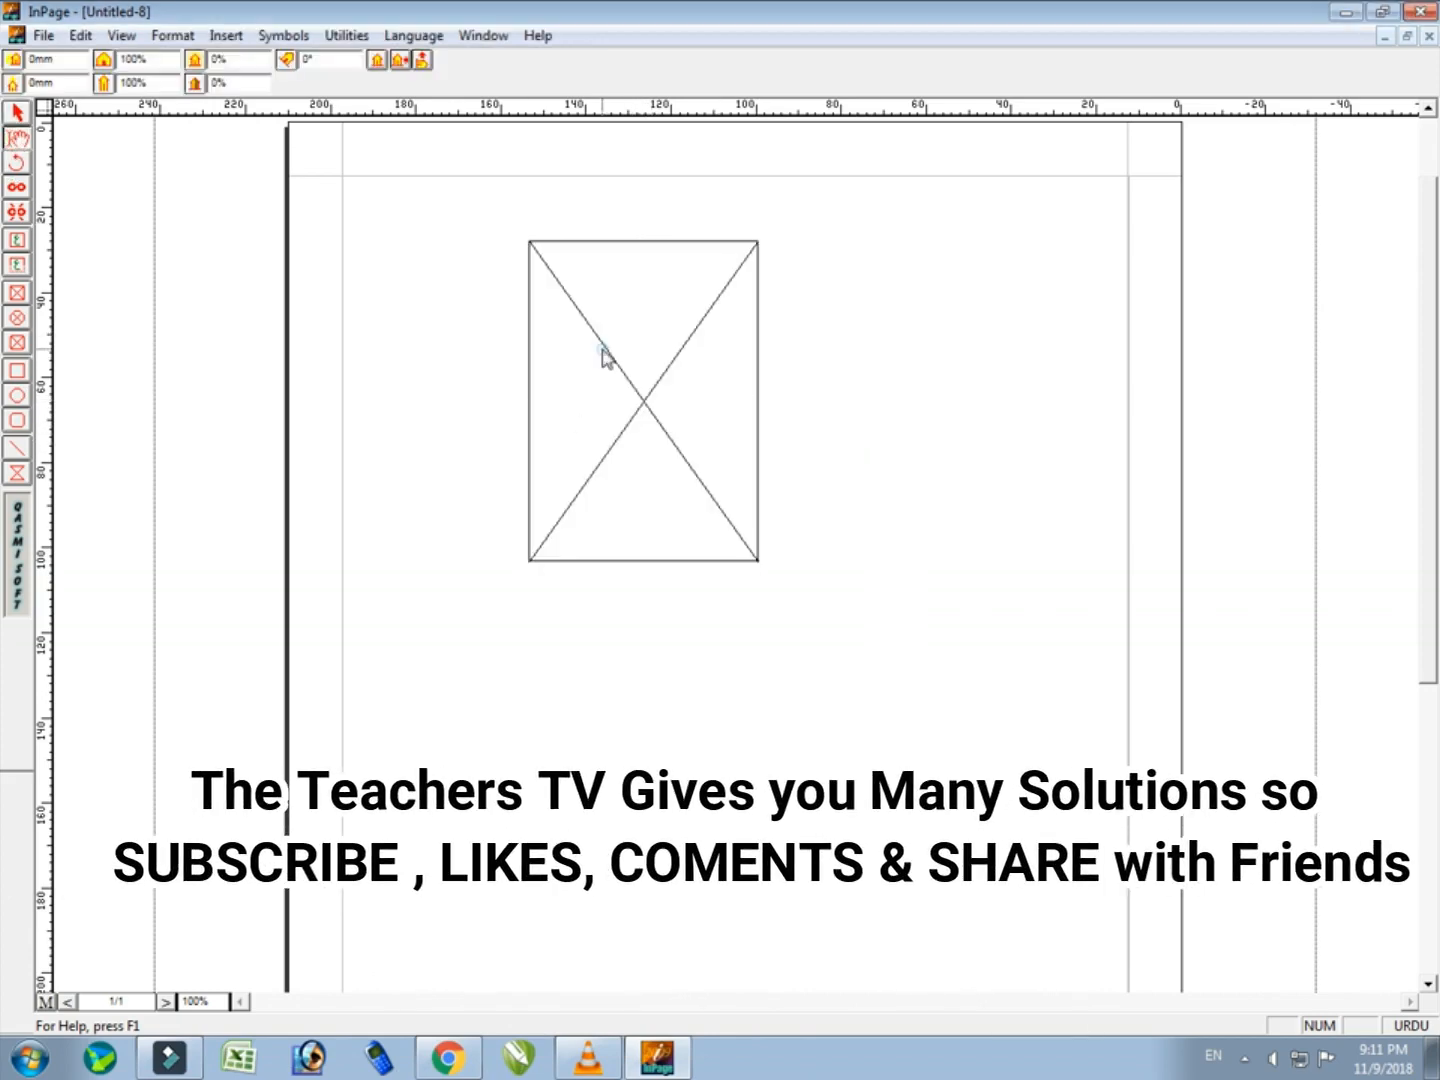
double_click(603, 358)
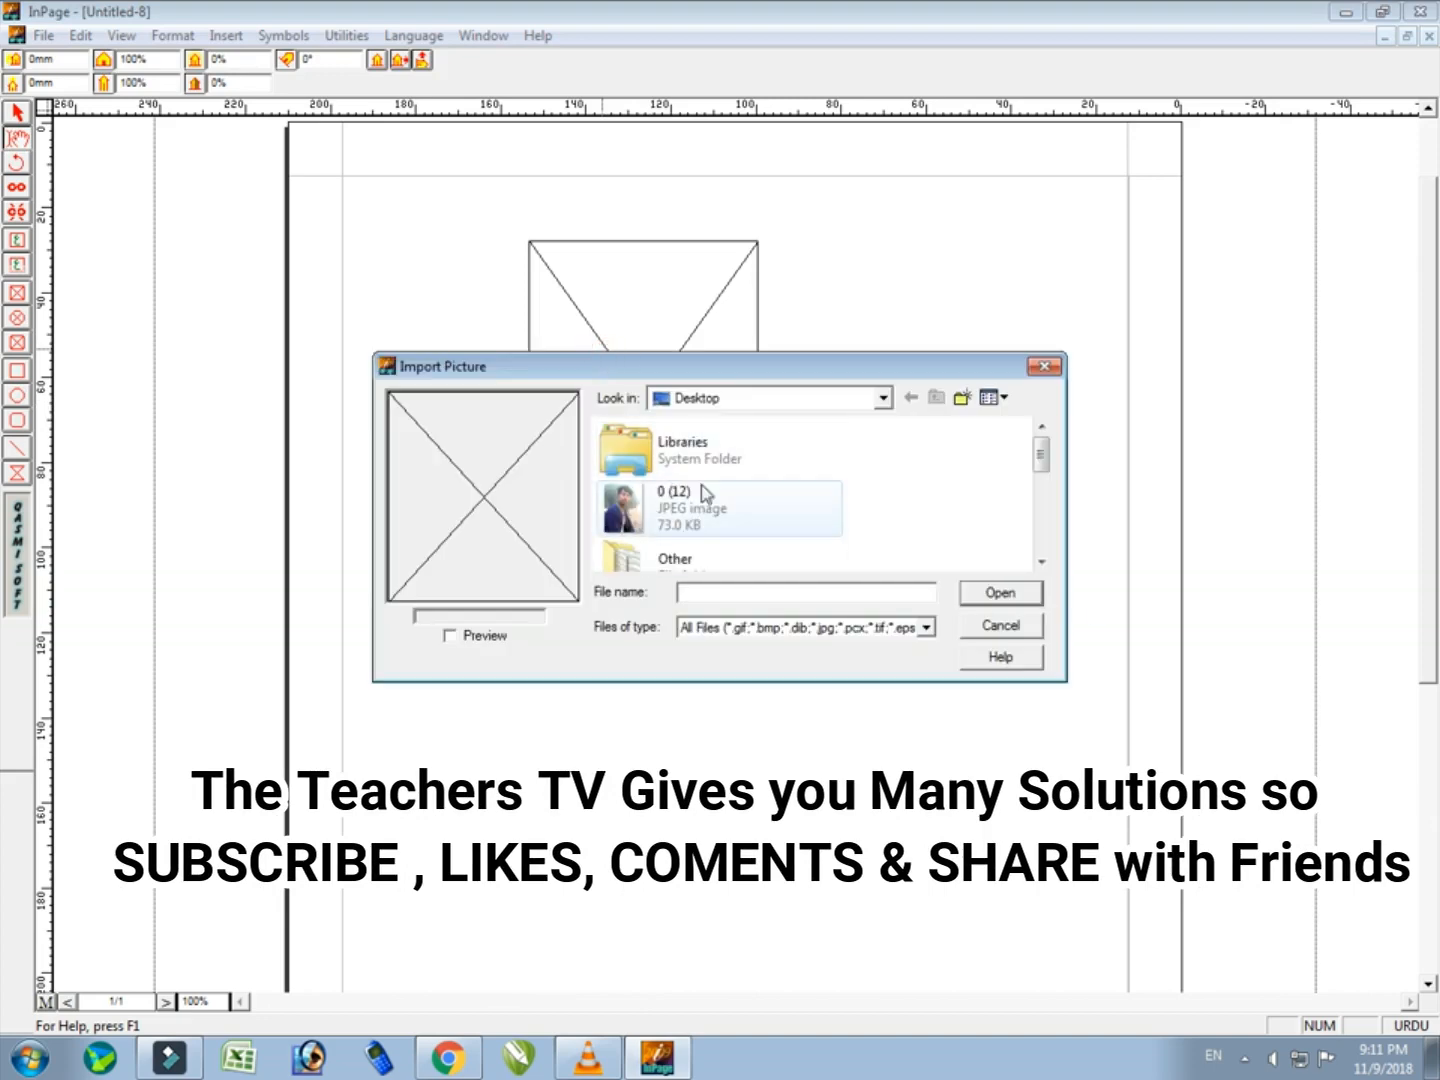
click(992, 628)
right_click(634, 434)
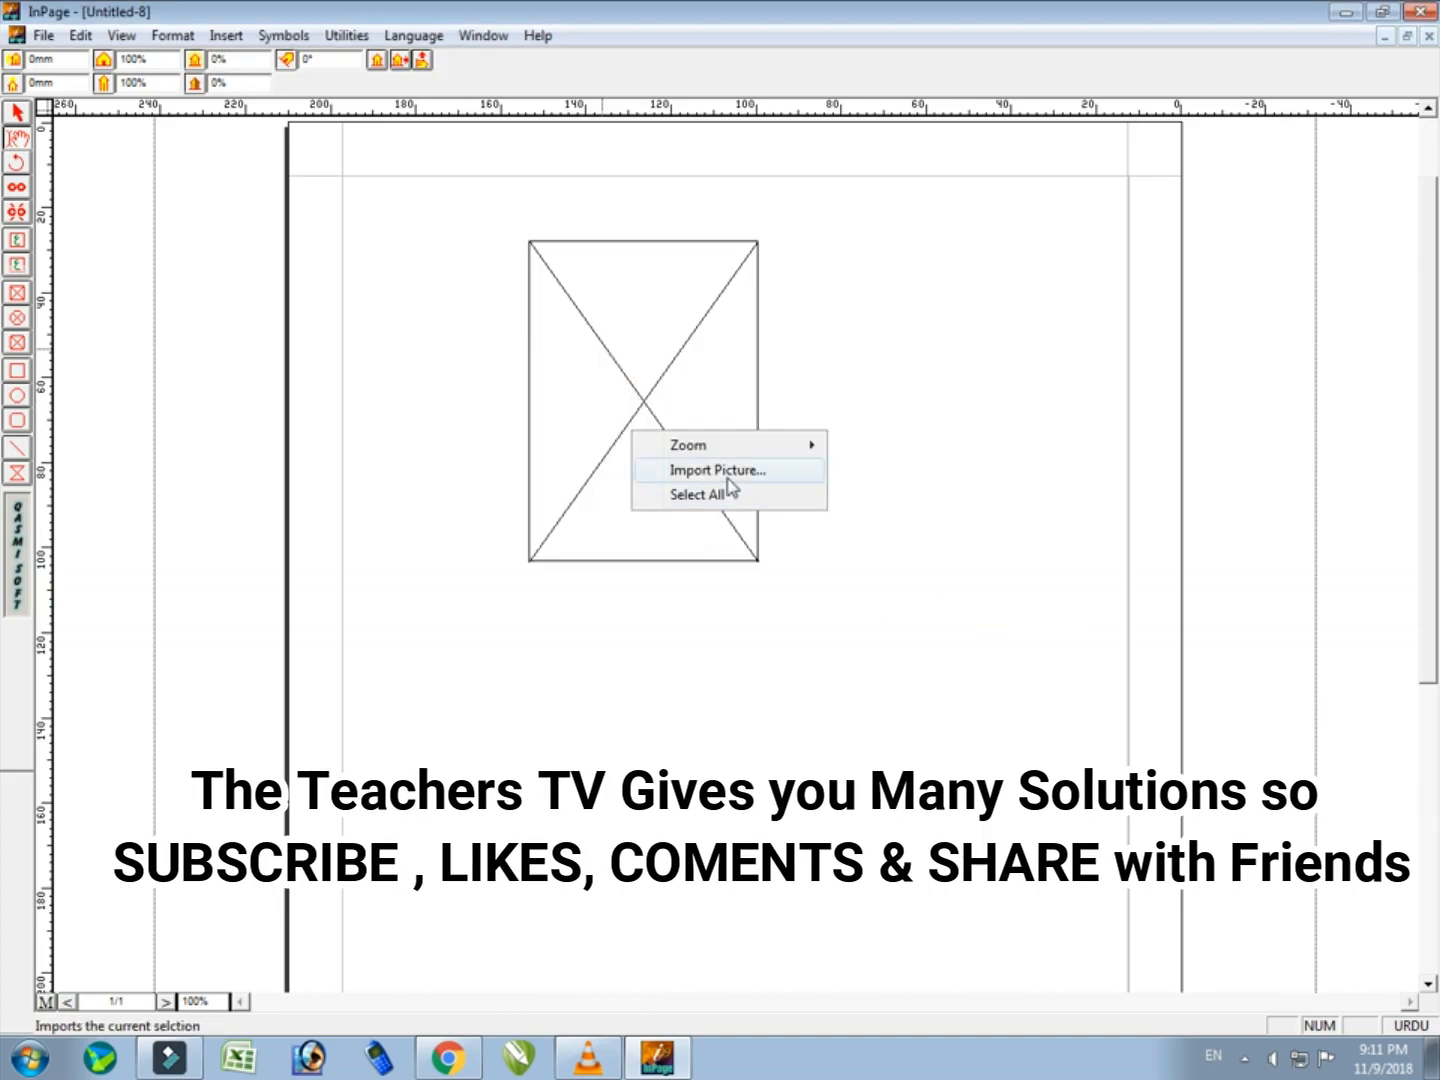
click(654, 329)
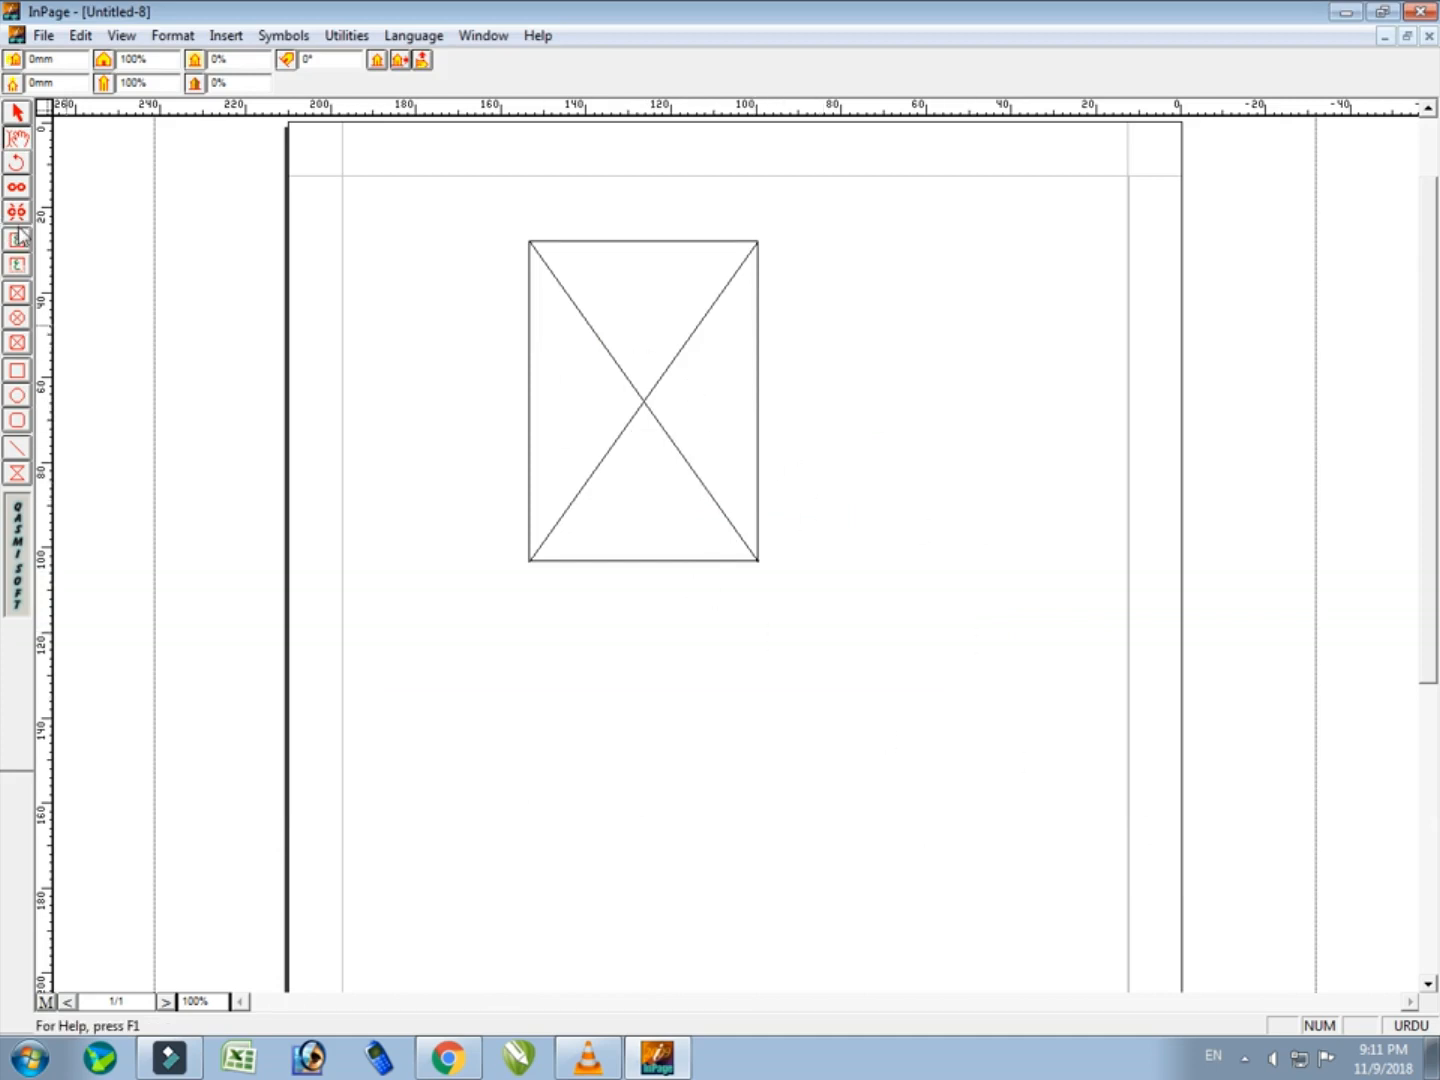
- Import the JPEG image "0 (12)" from the Desktop into the rectangular picture box
double_click(630, 350)
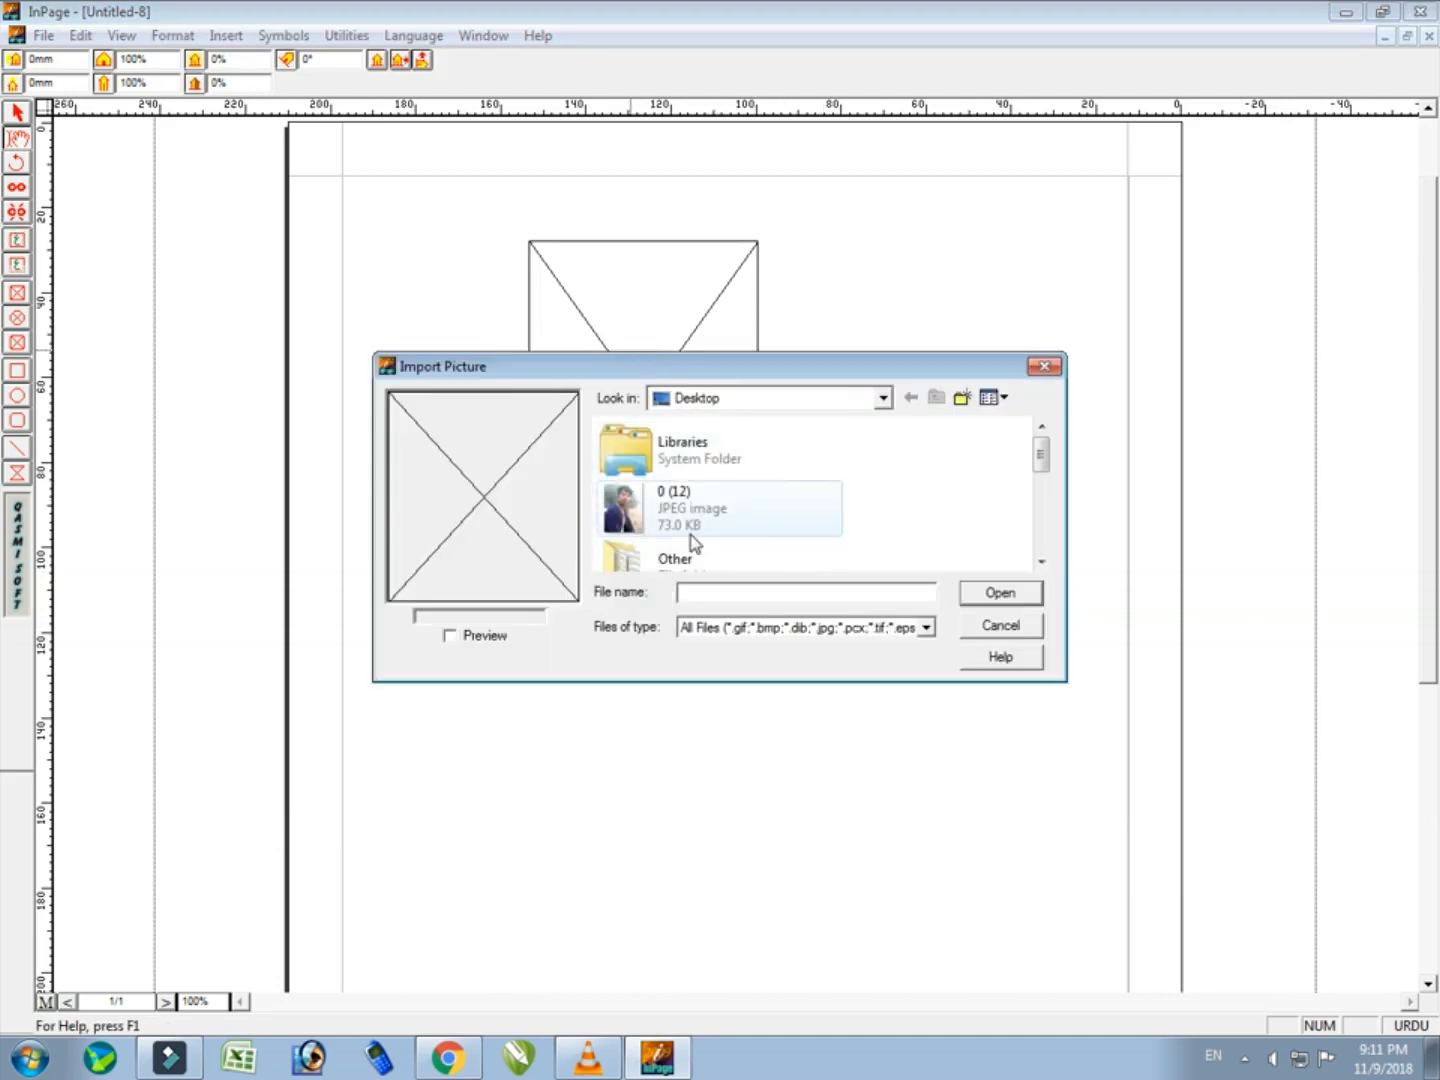
click(677, 503)
click(1001, 593)
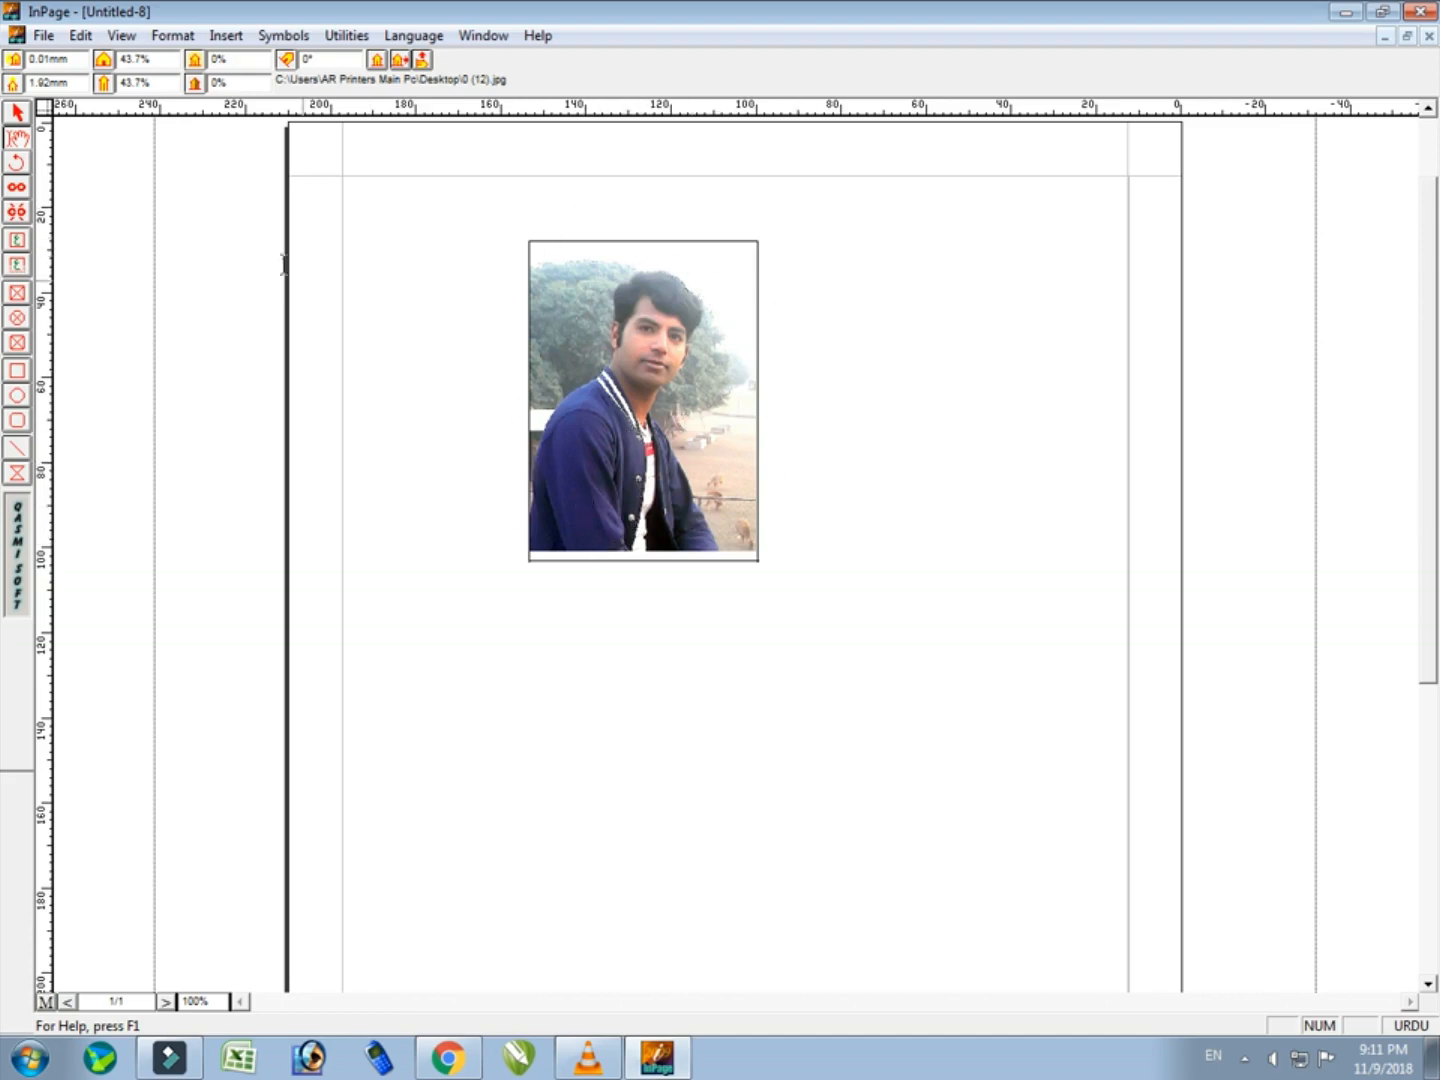
click(121, 36)
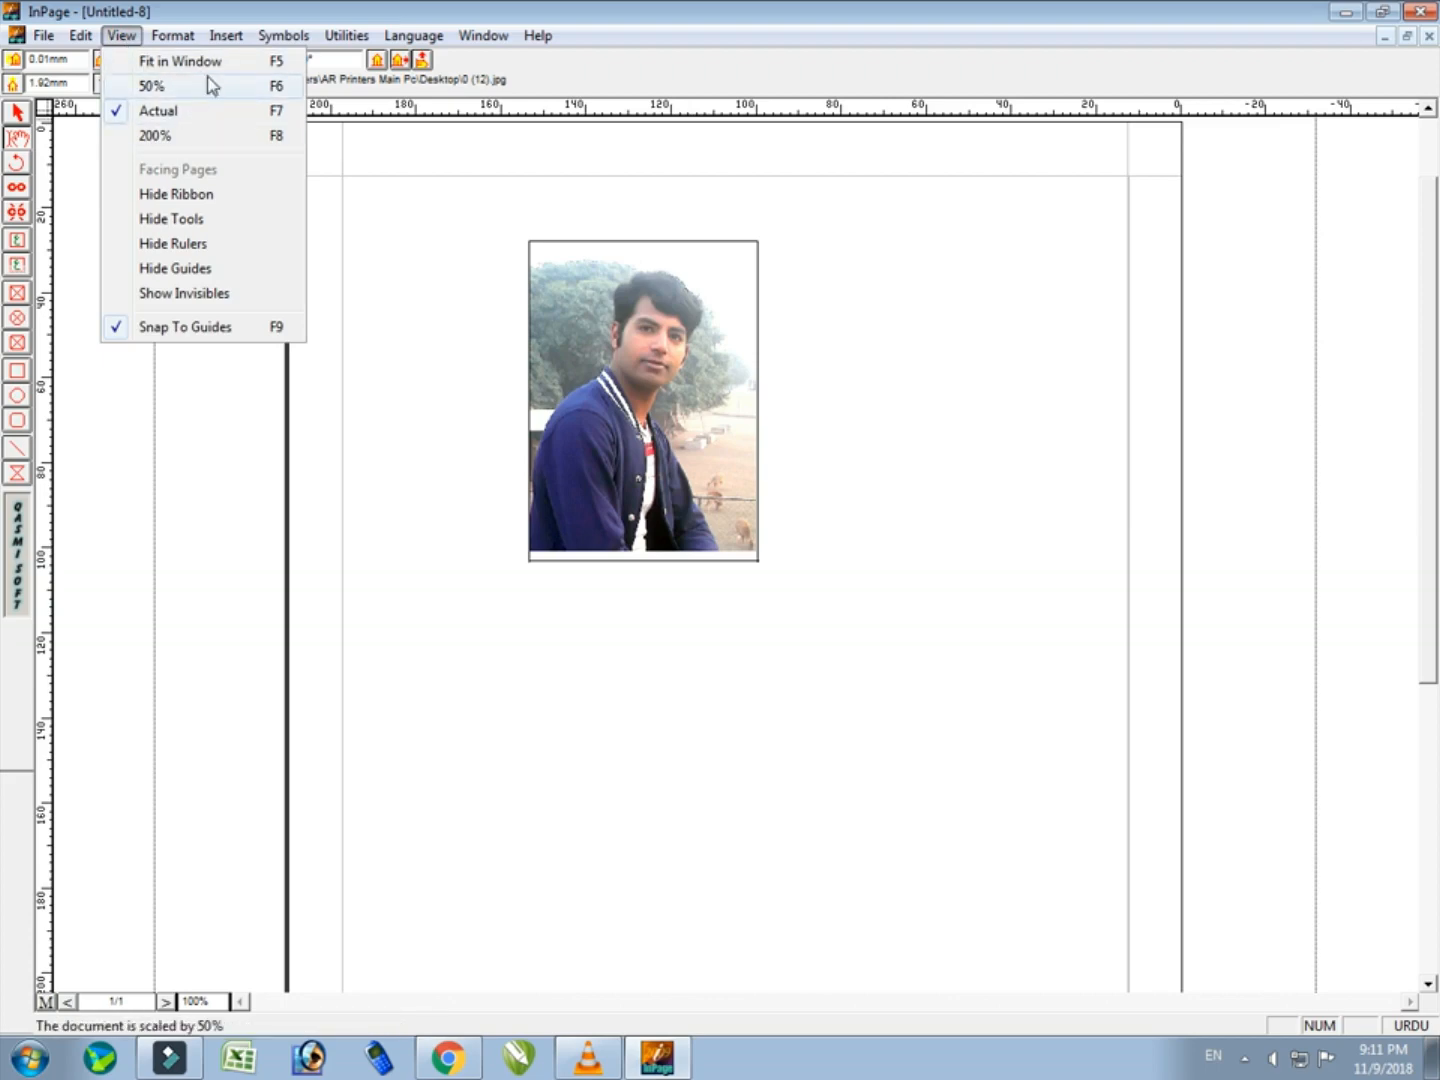
key(Right)
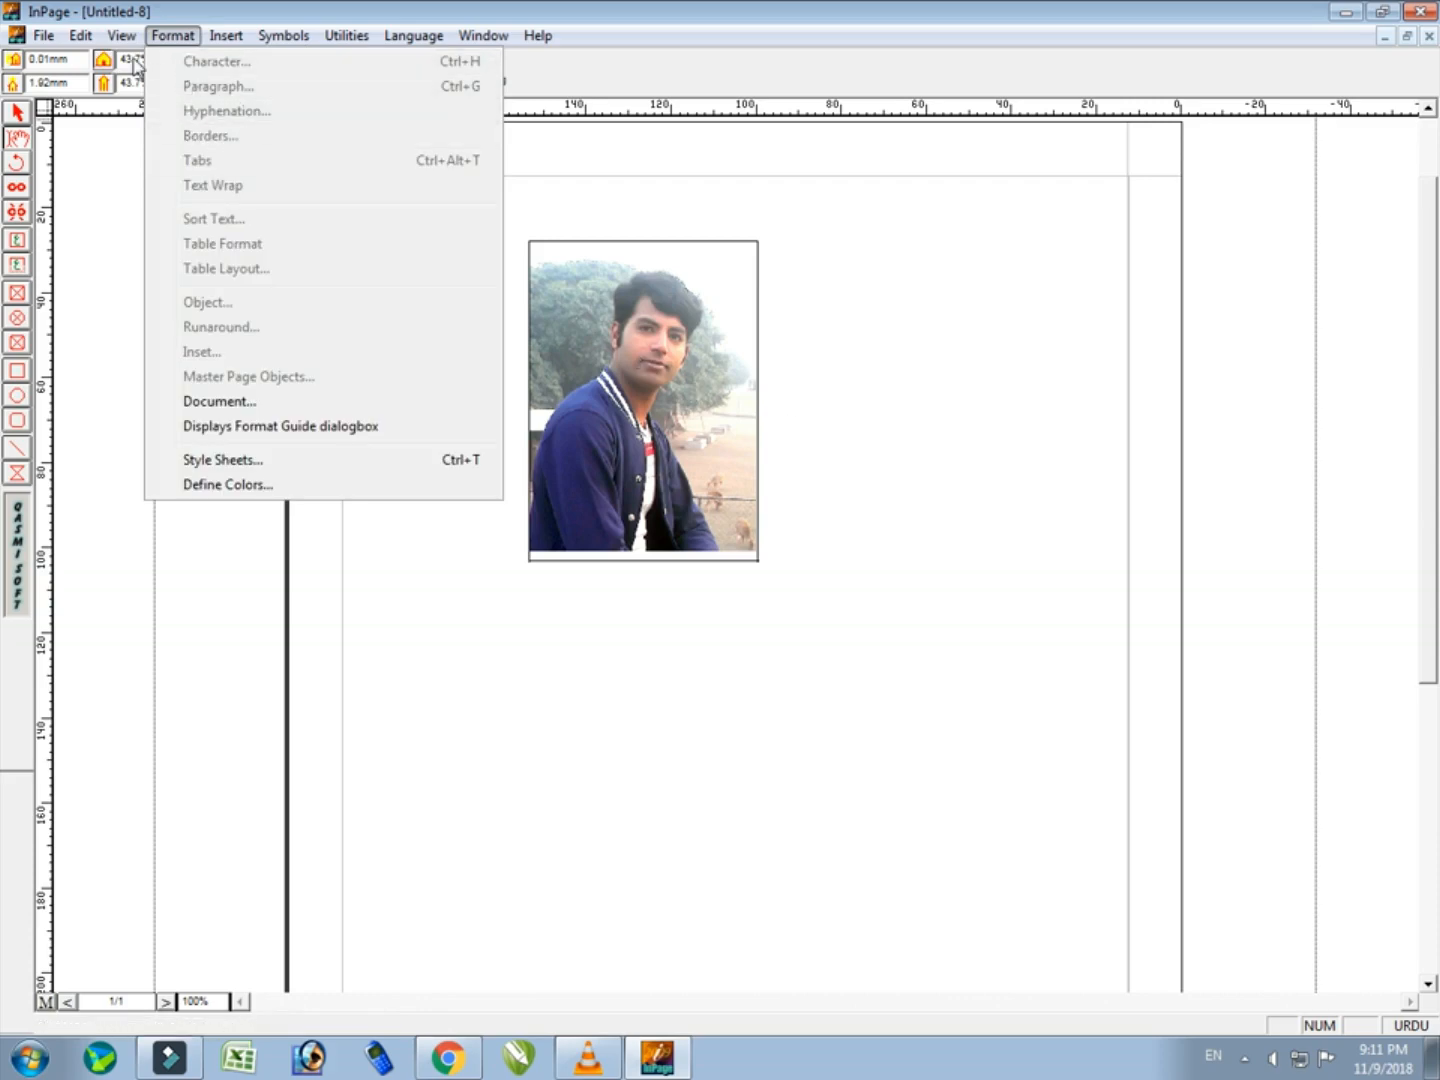
mouse_move(122, 37)
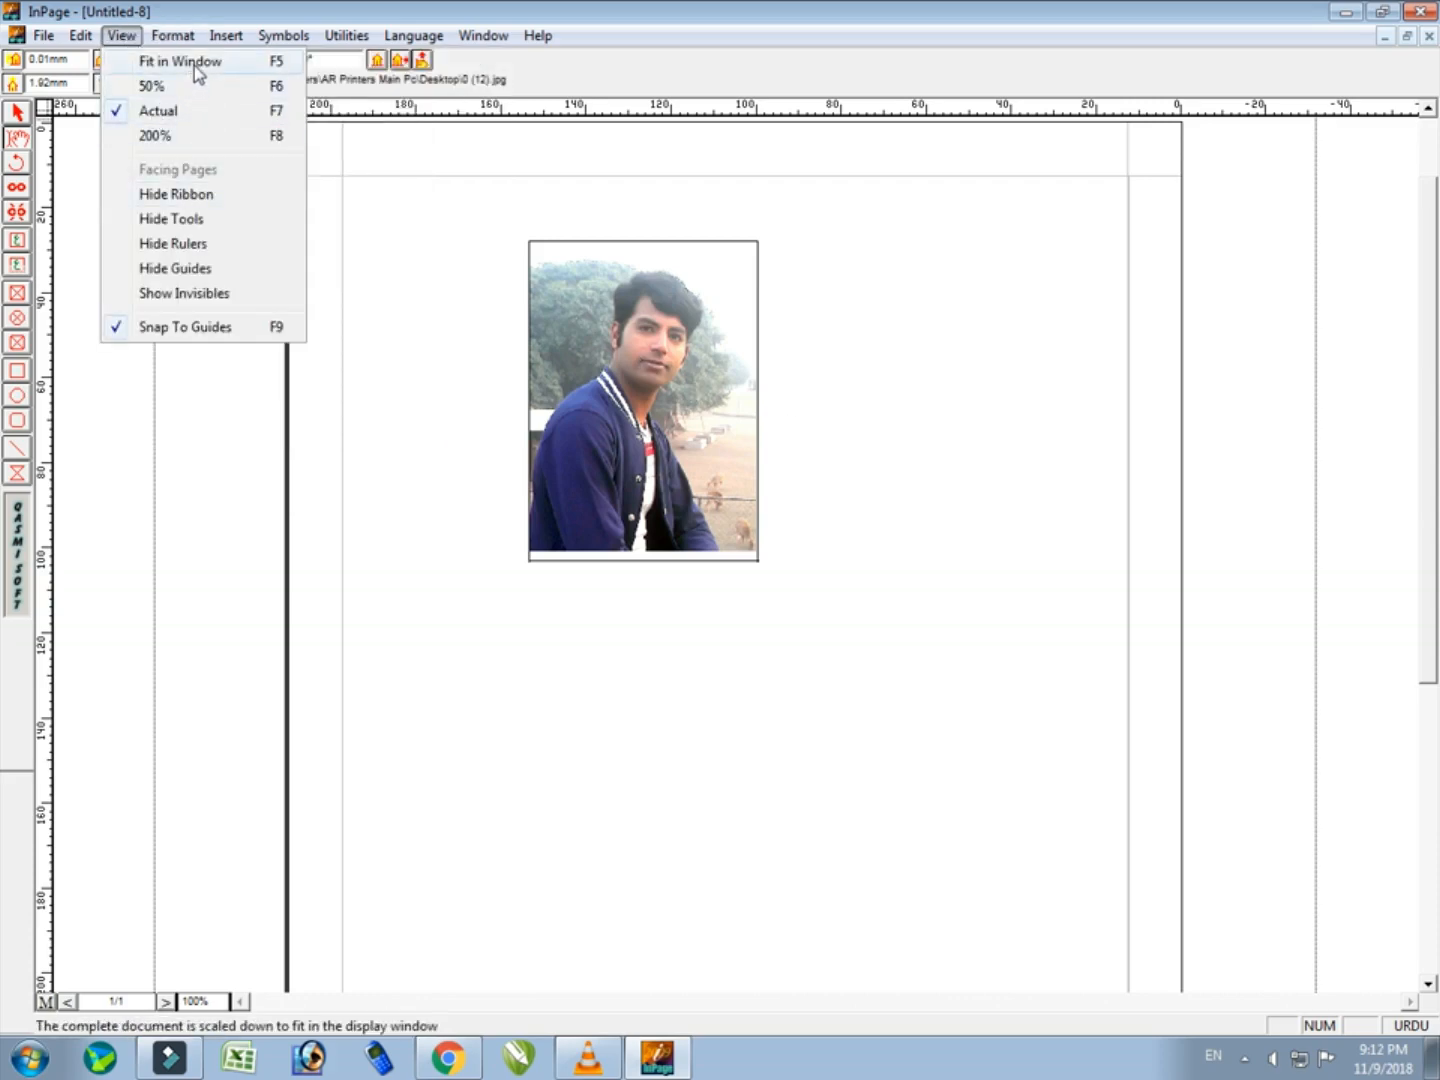
click(640, 415)
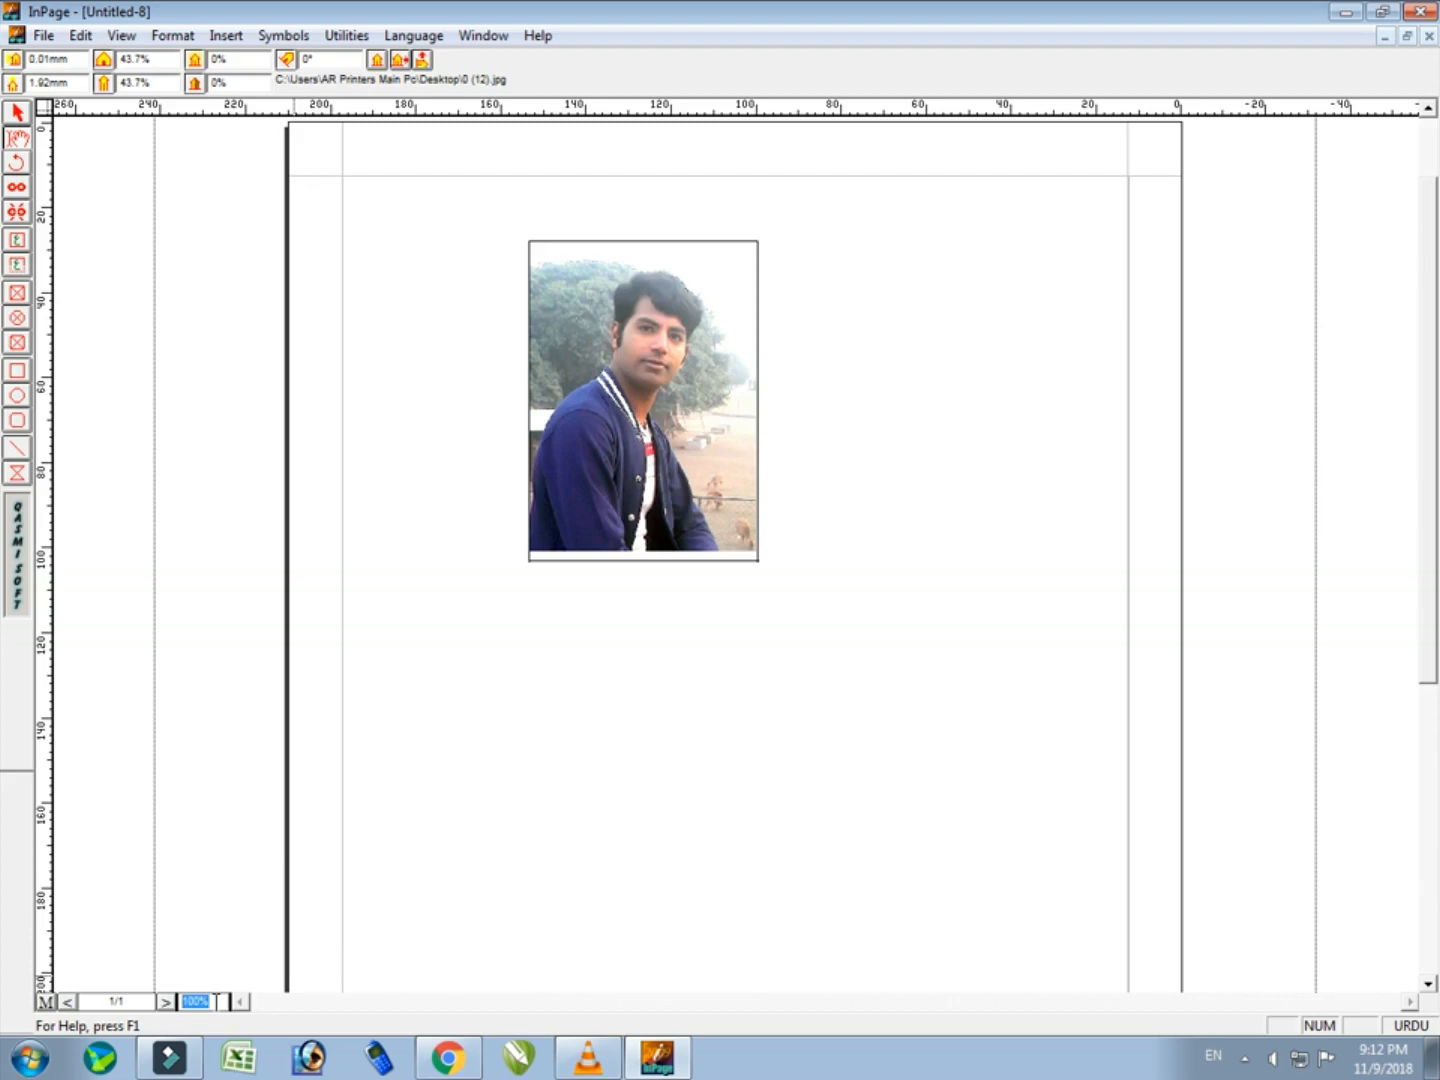
- View the page at 150% and 90% zoom, and finish with the zoom set to 175%
double_click(212, 1001)
text(150)
key(Return)
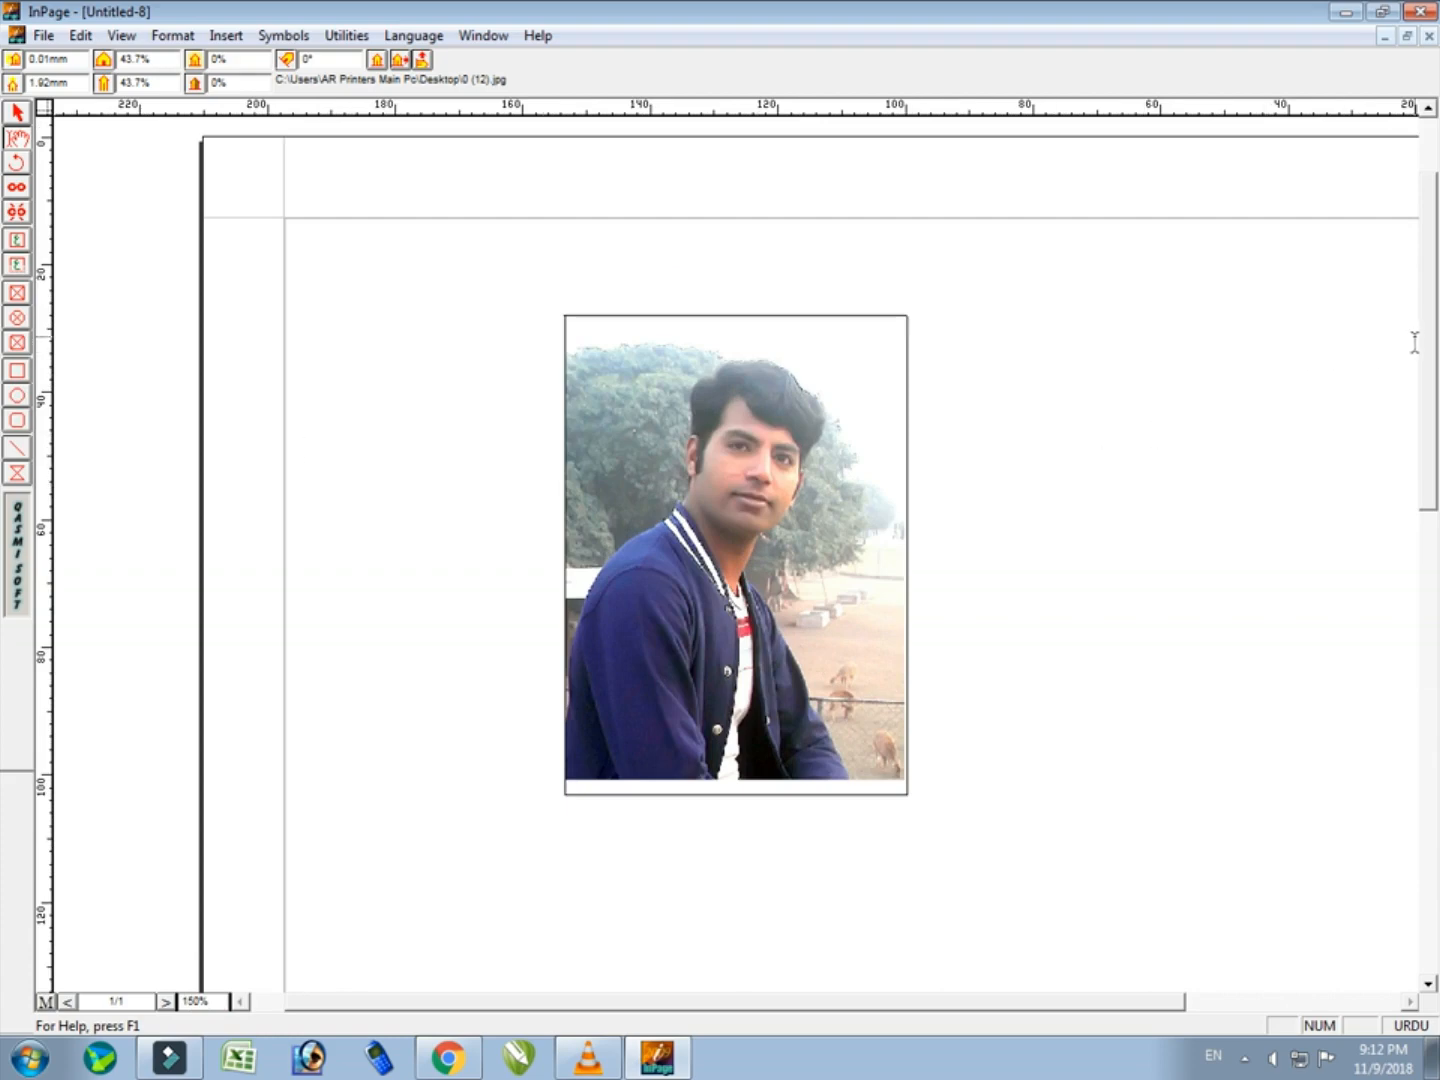
drag(211, 1001, 115, 983)
text(90)
key(Return)
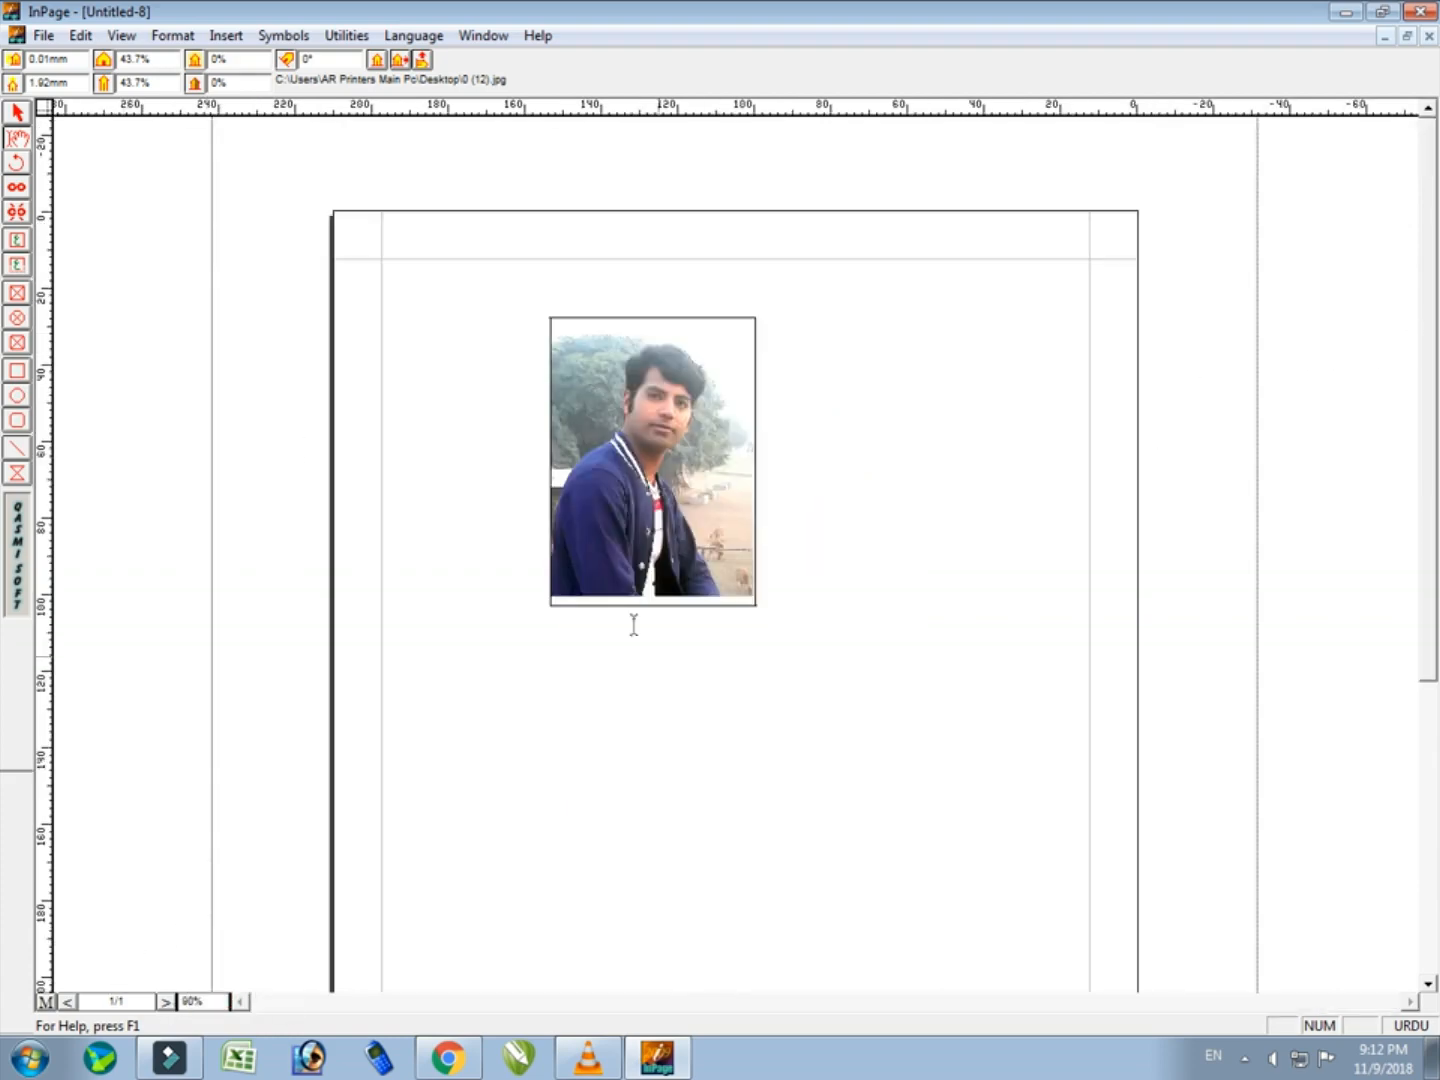
drag(214, 1004, 131, 992)
key(Return)
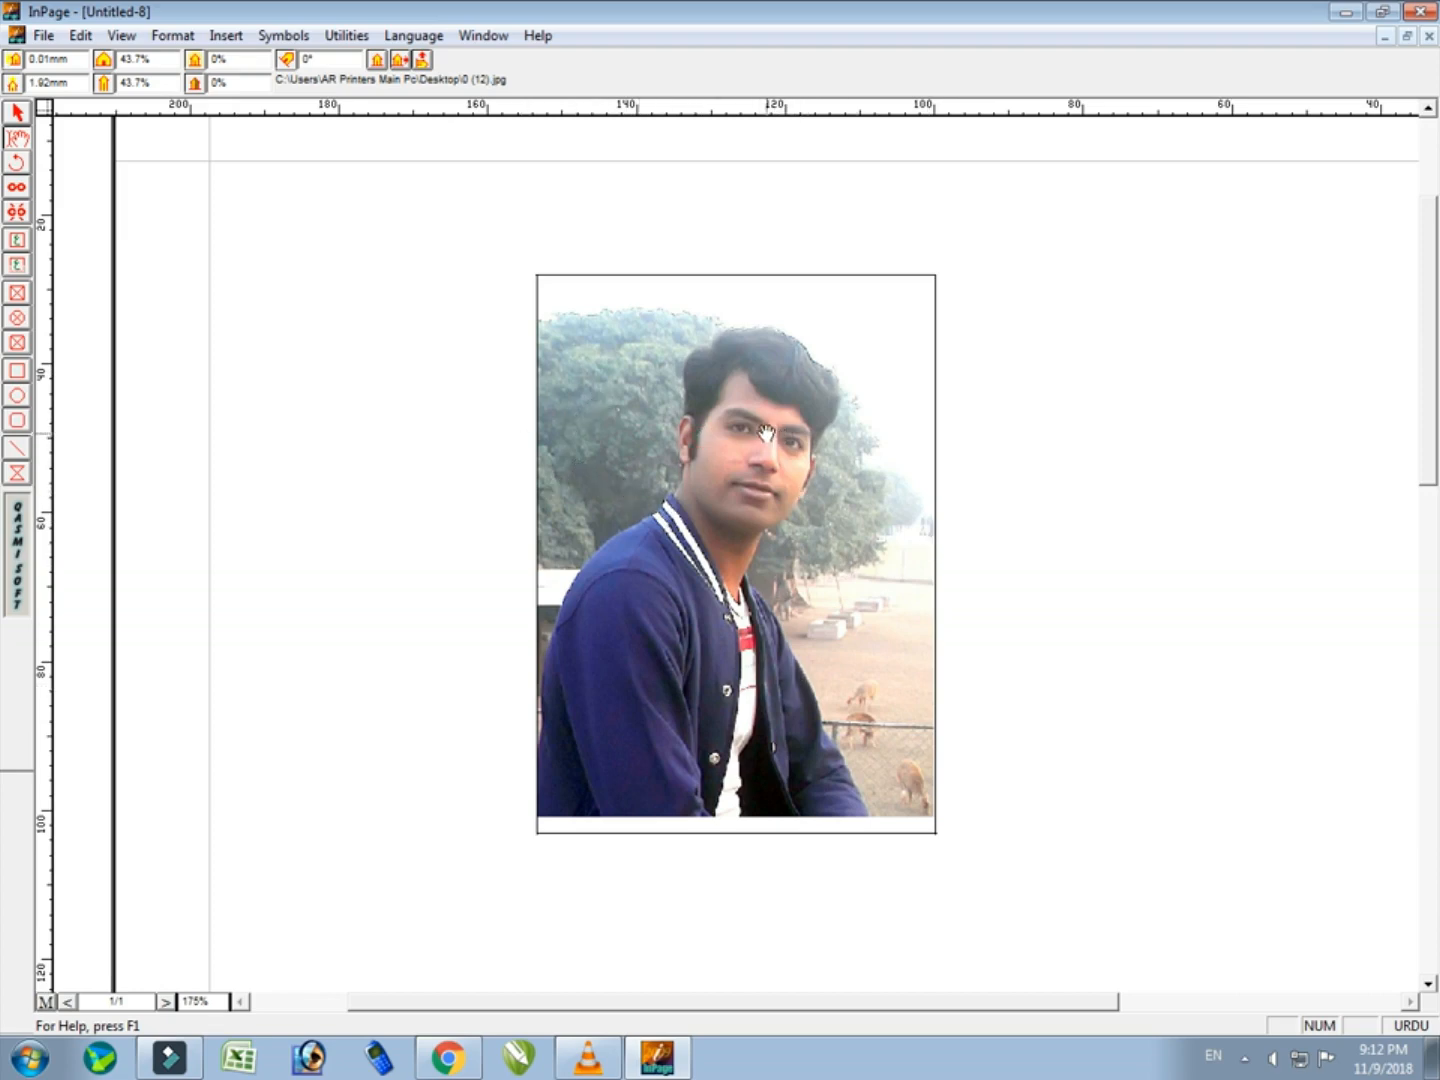
- Set the background colour of the photo's picture box to Red
click(741, 404)
click(770, 469)
click(16, 113)
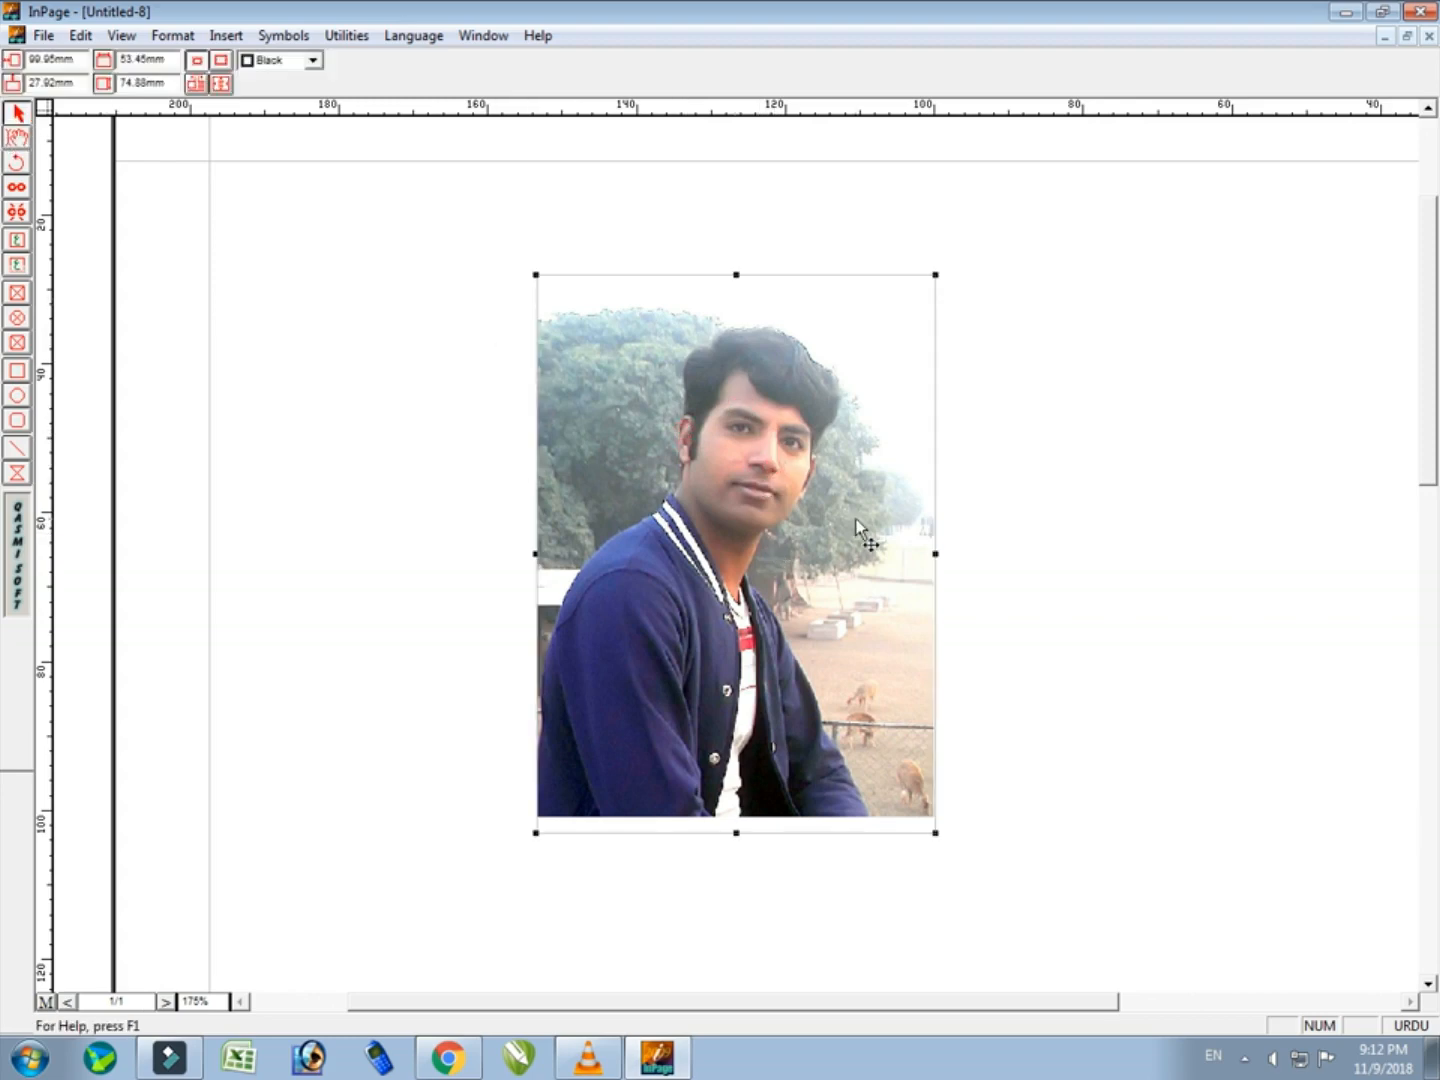
click(313, 84)
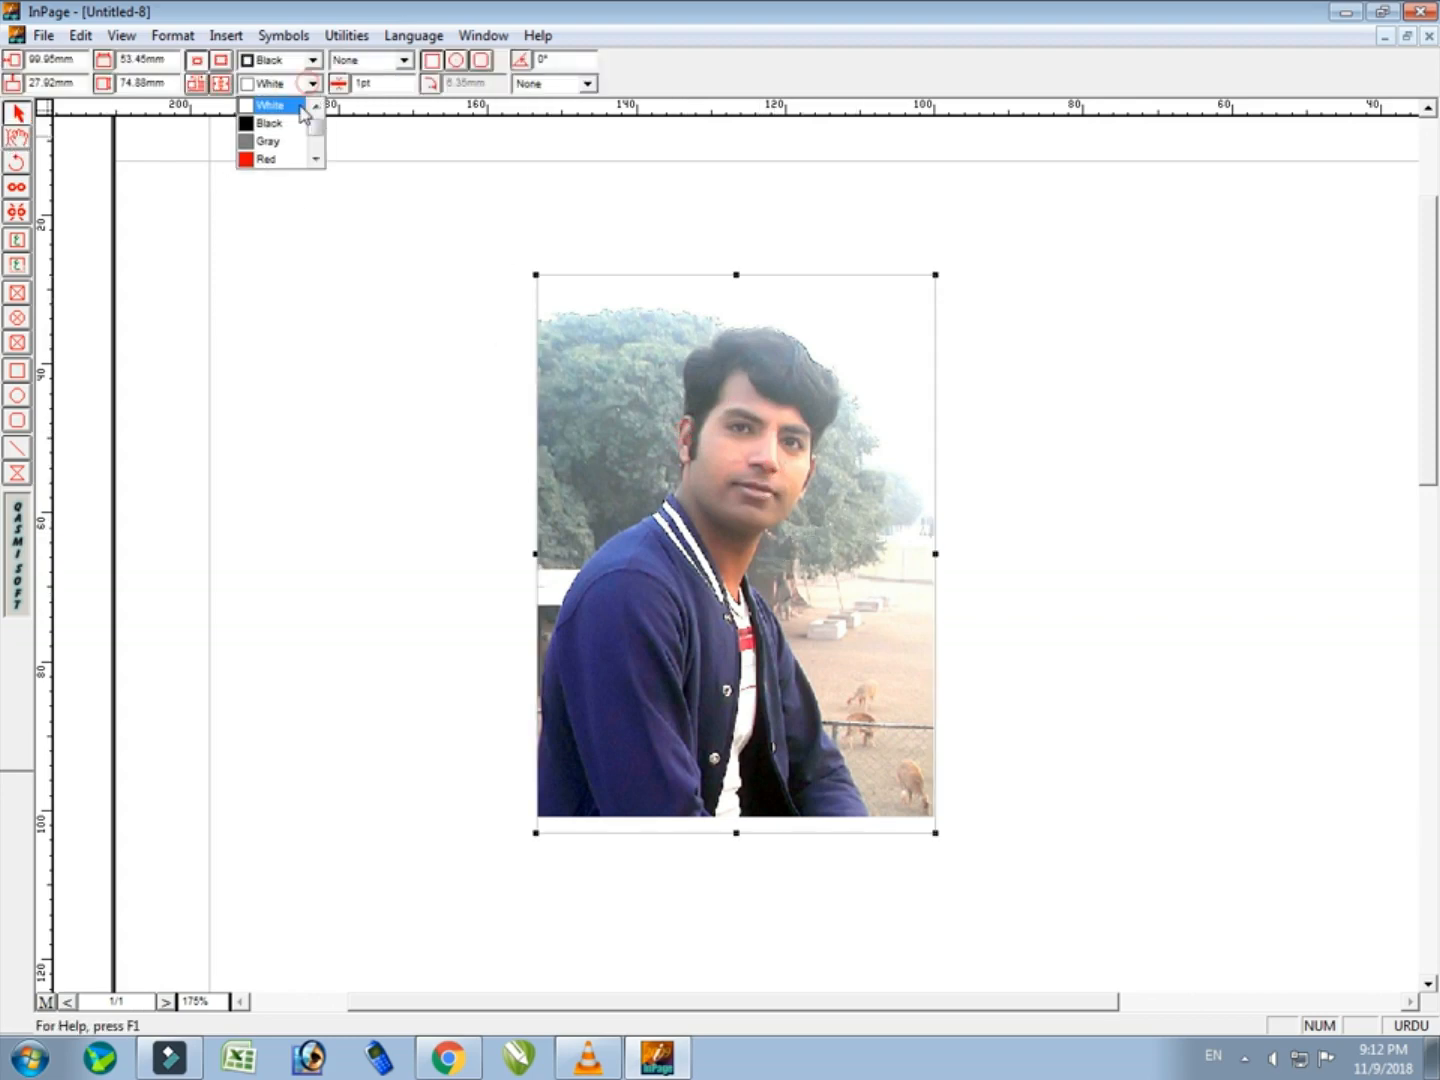
click(264, 160)
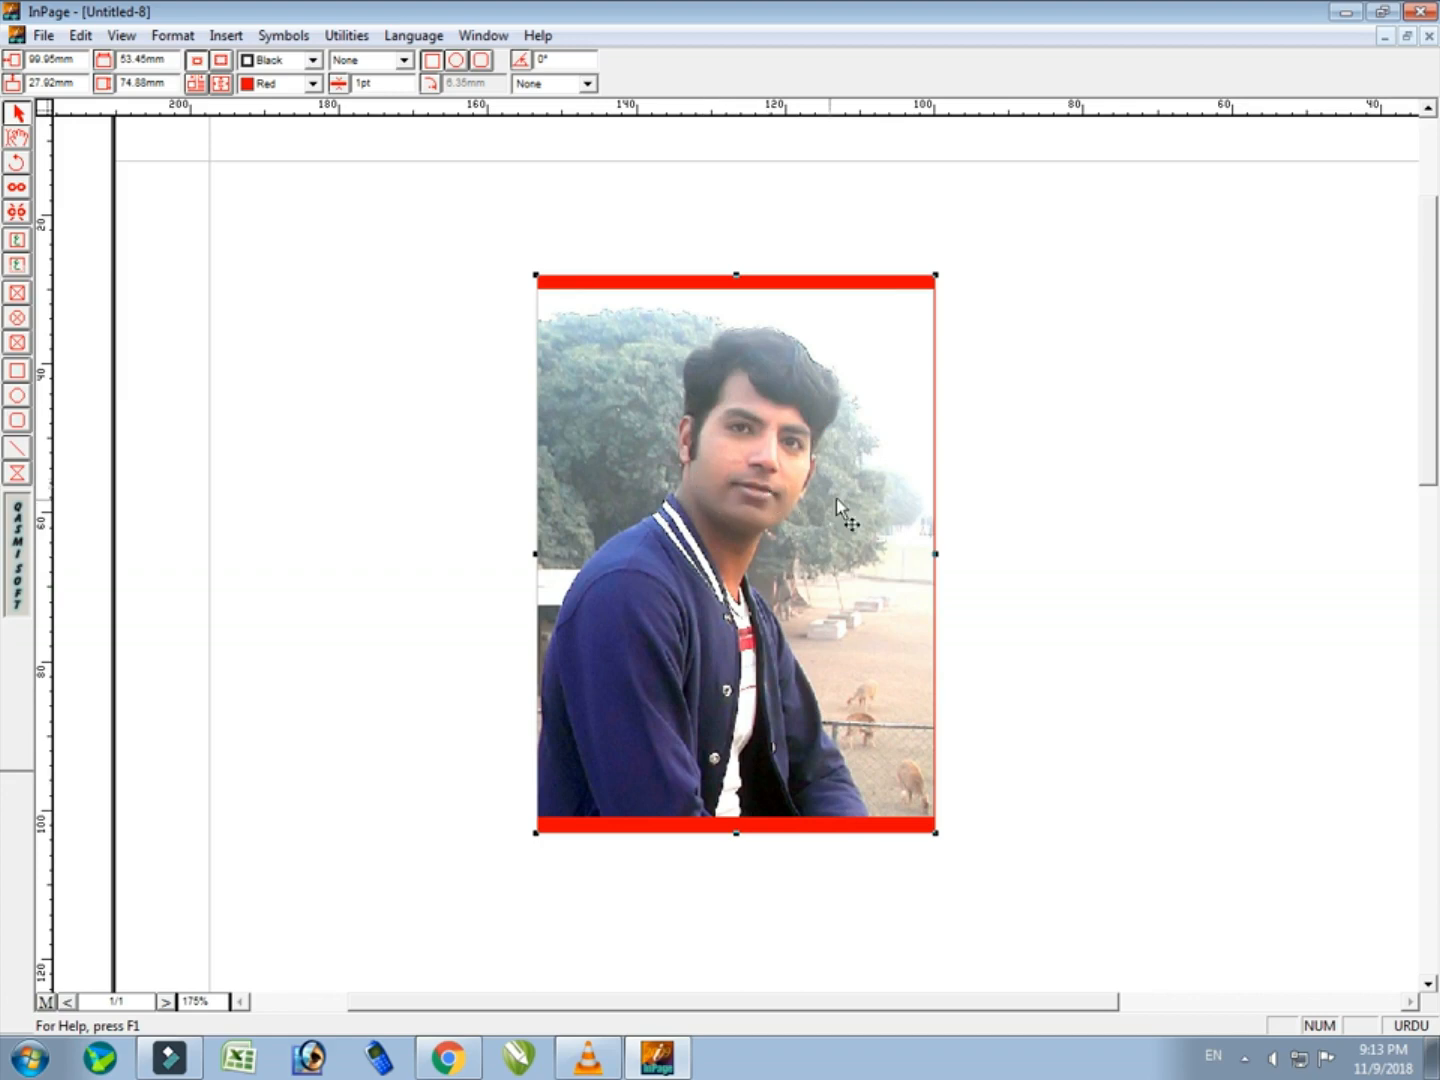
- Move the photo's picture box to about 113 mm across and 26 mm down on the page
click(763, 373)
drag(737, 440, 462, 340)
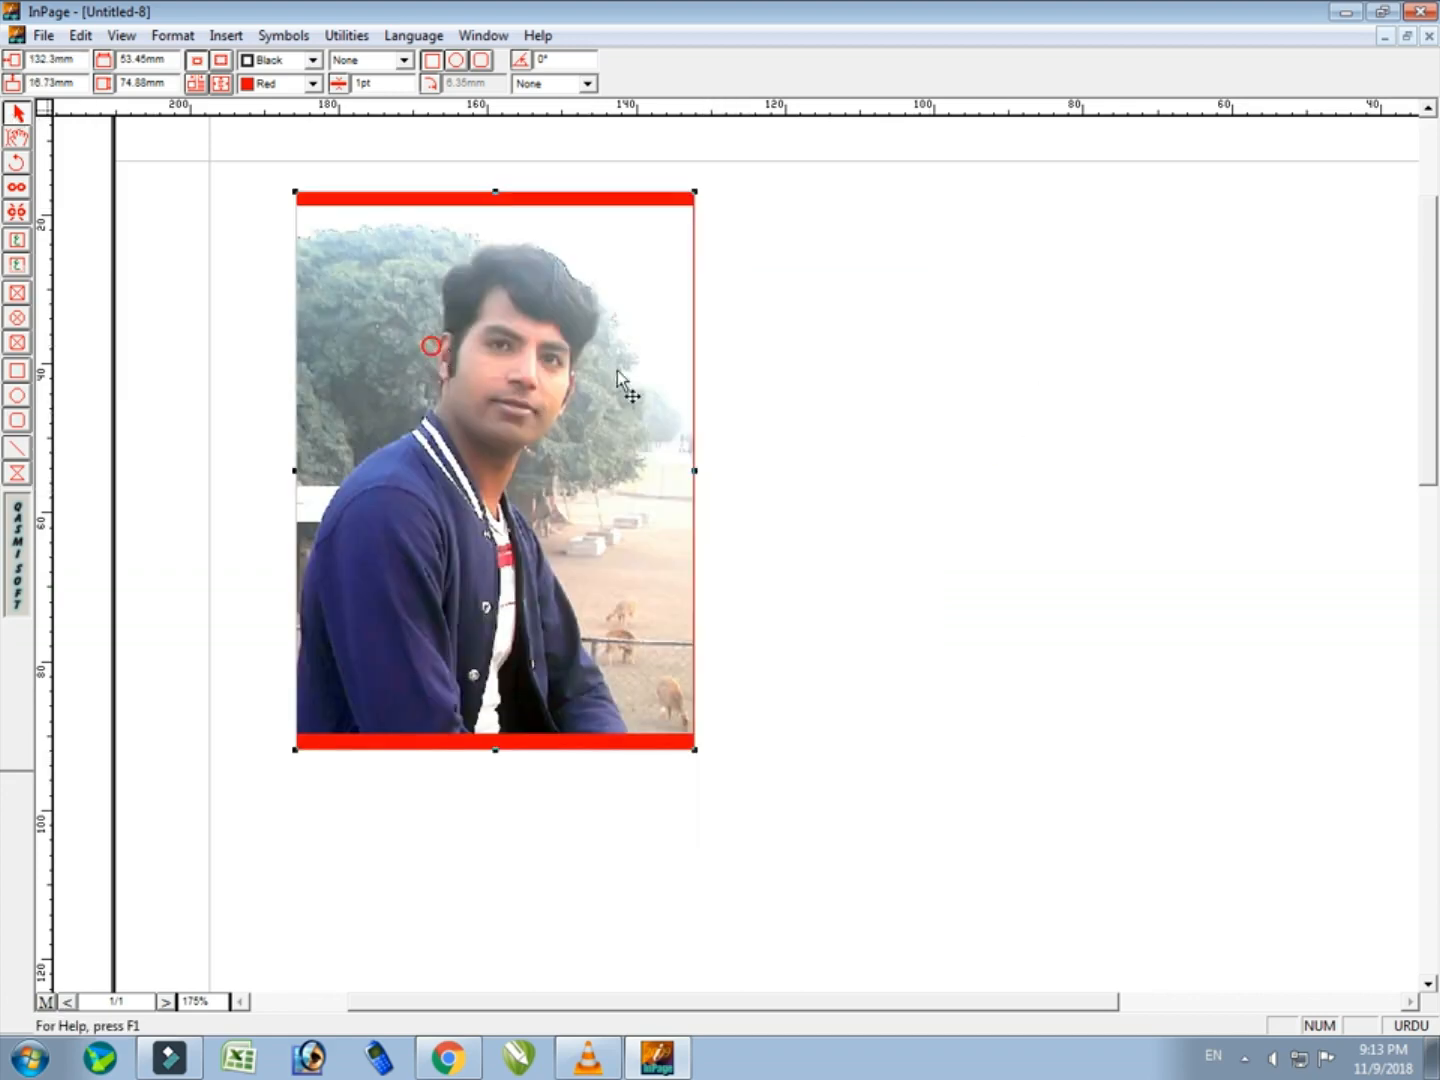
drag(616, 370, 580, 500)
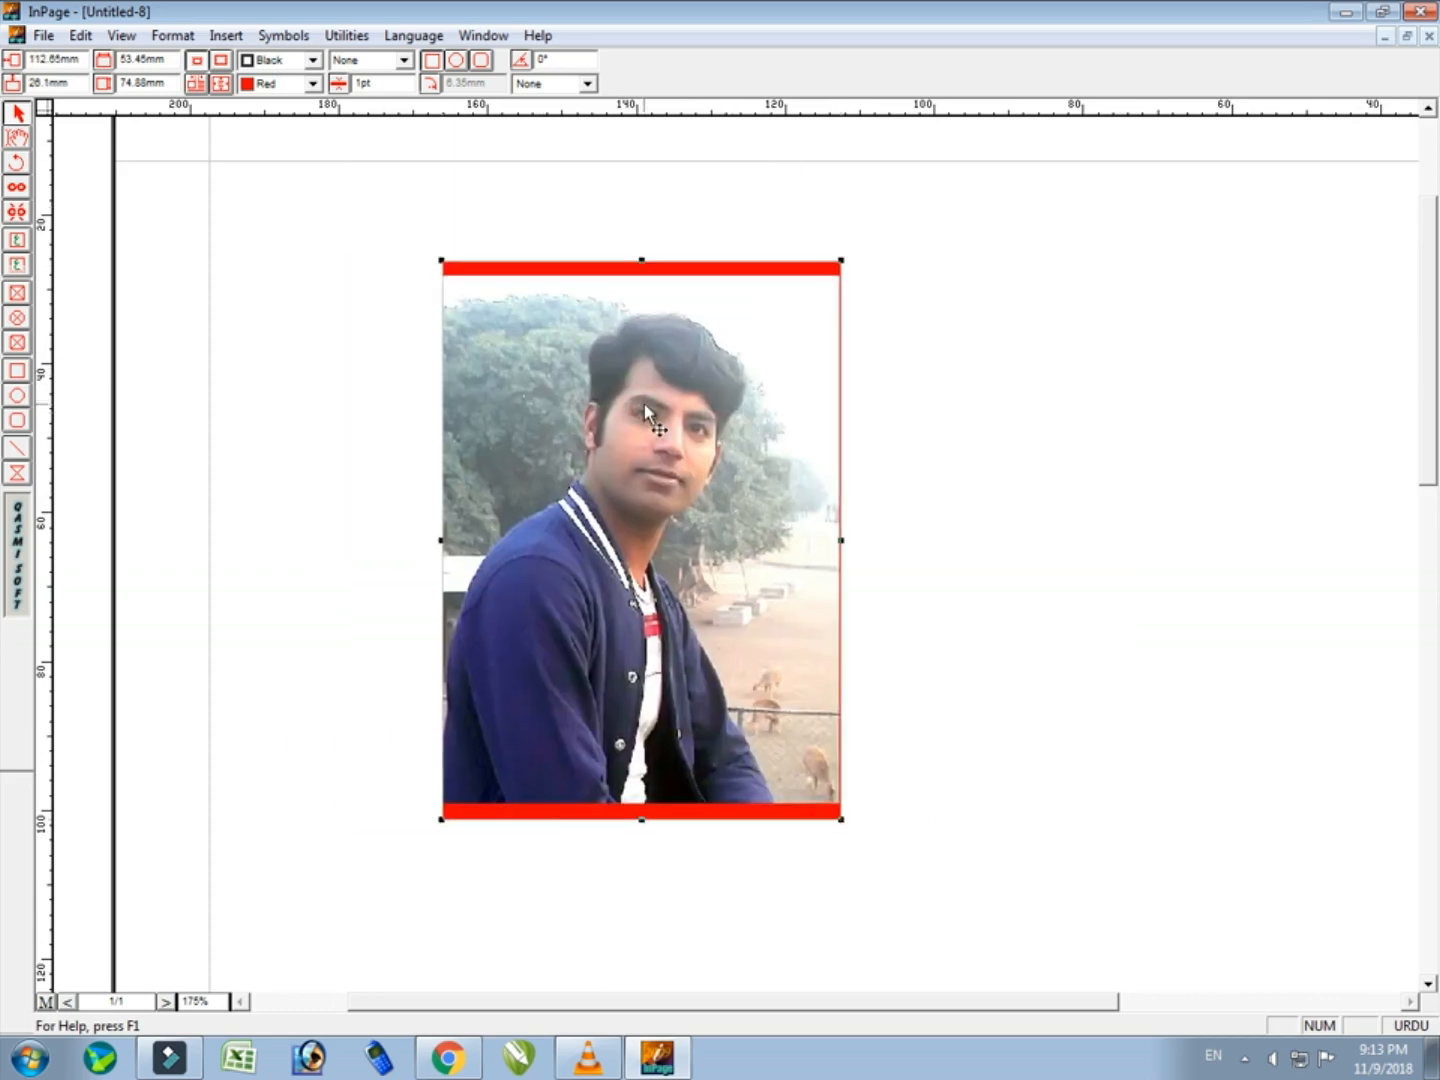
- Shift the photo inside its picture box to about 9.7 mm horizontally and -6.3 mm vertically, and centre it again
click(21, 138)
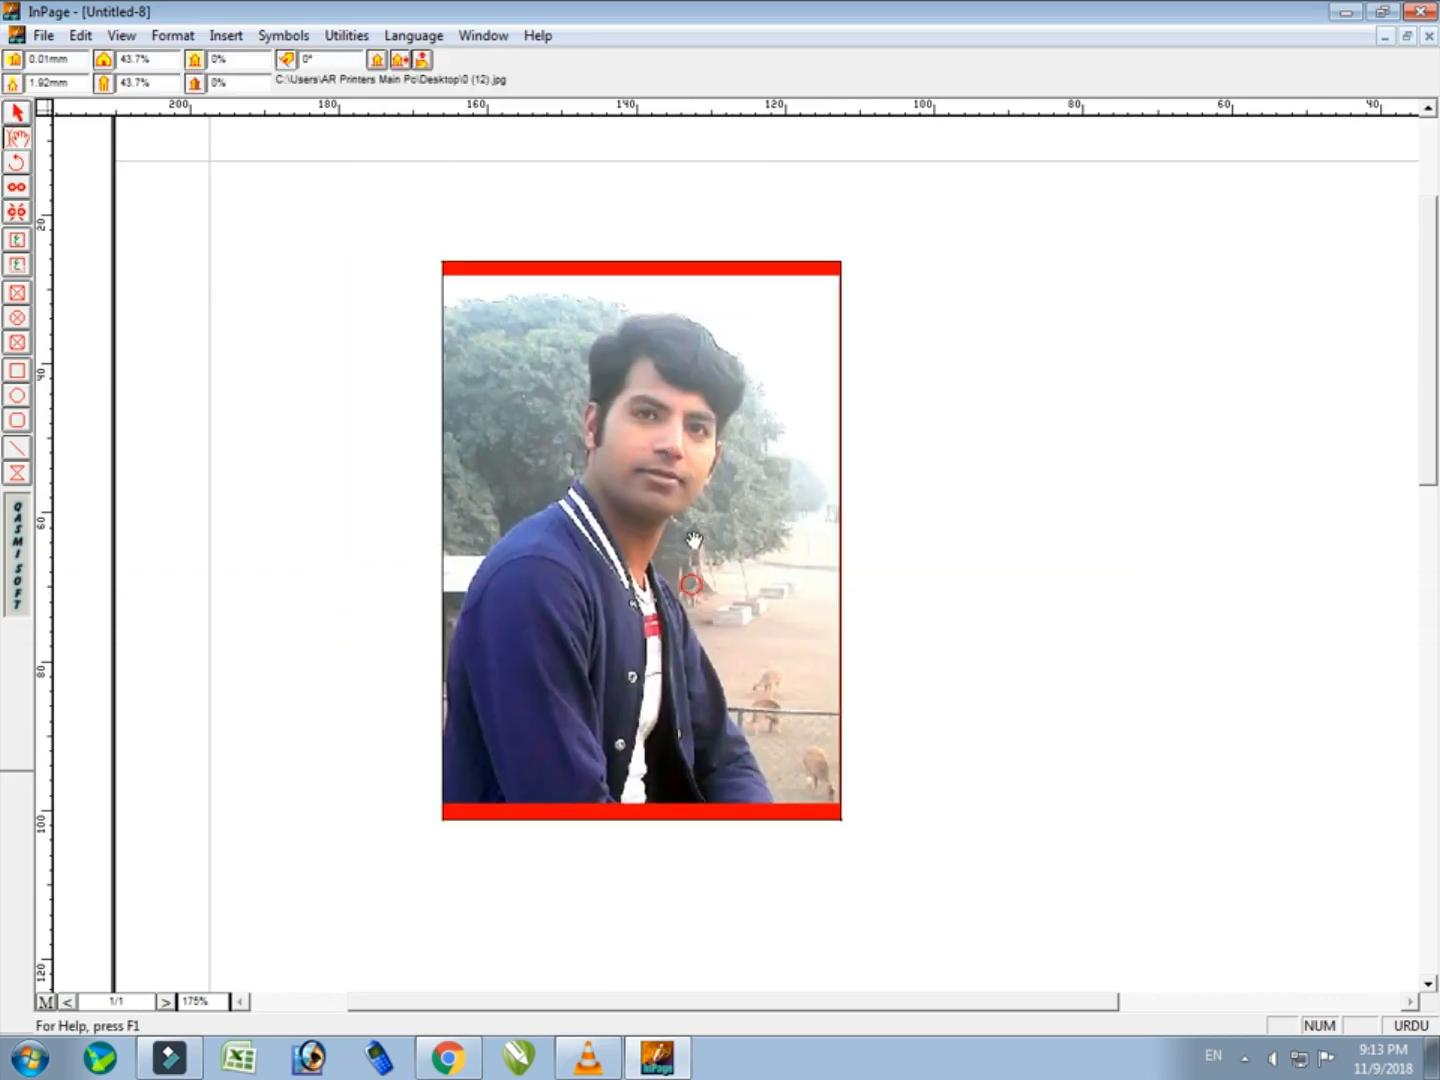
drag(692, 584, 607, 498)
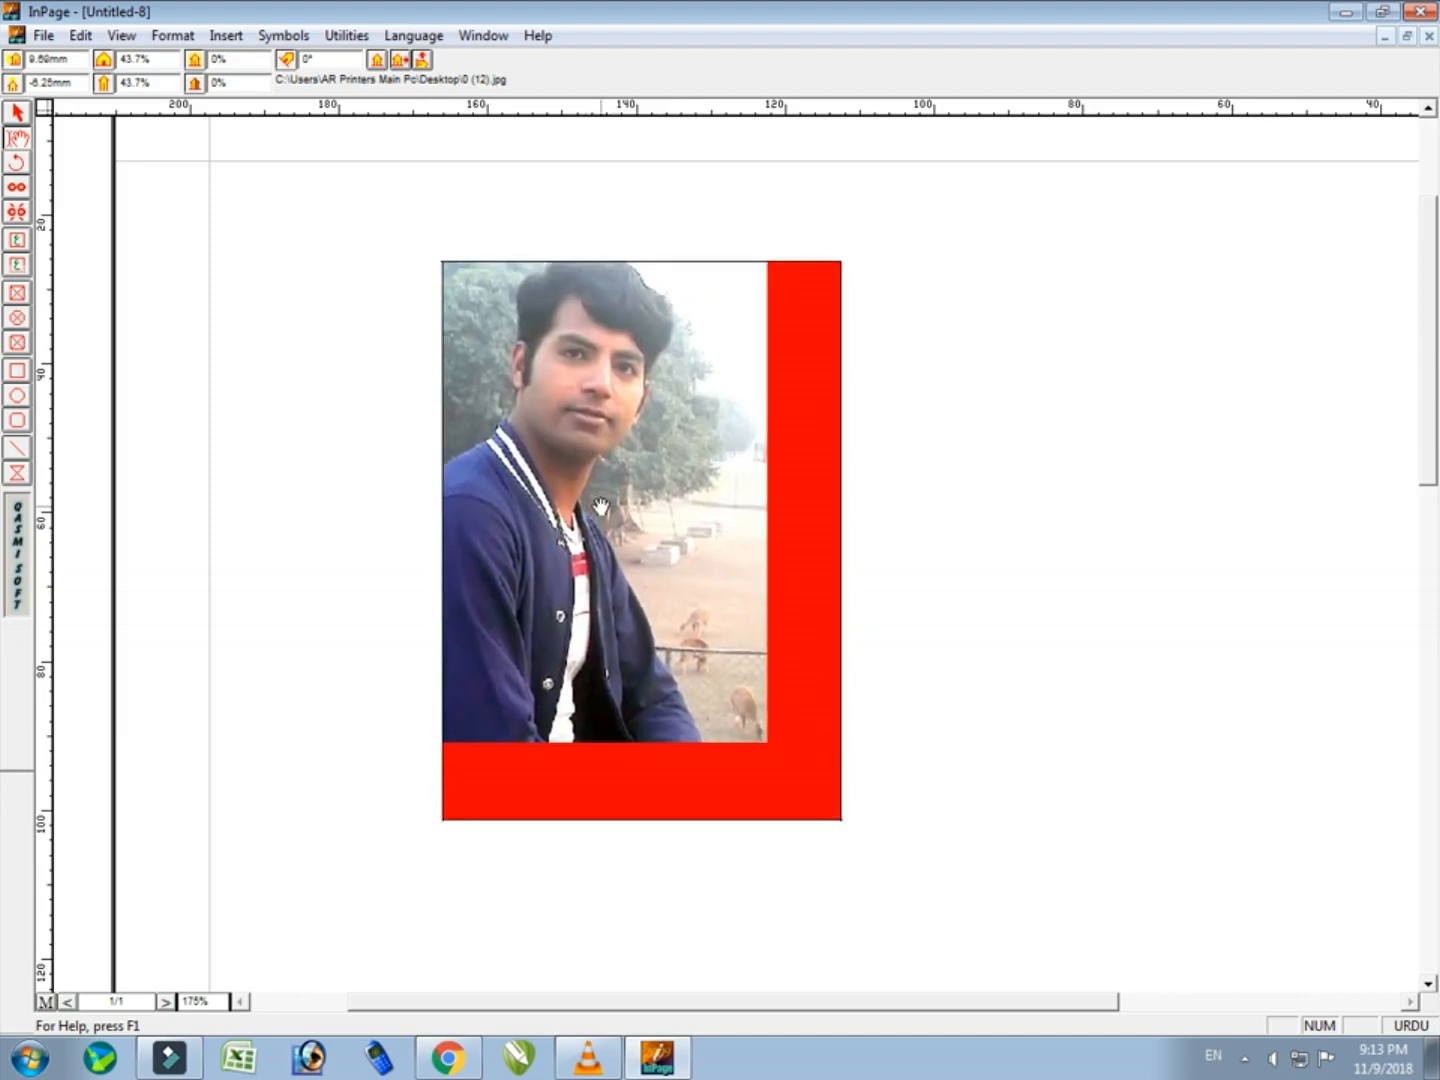
click(378, 62)
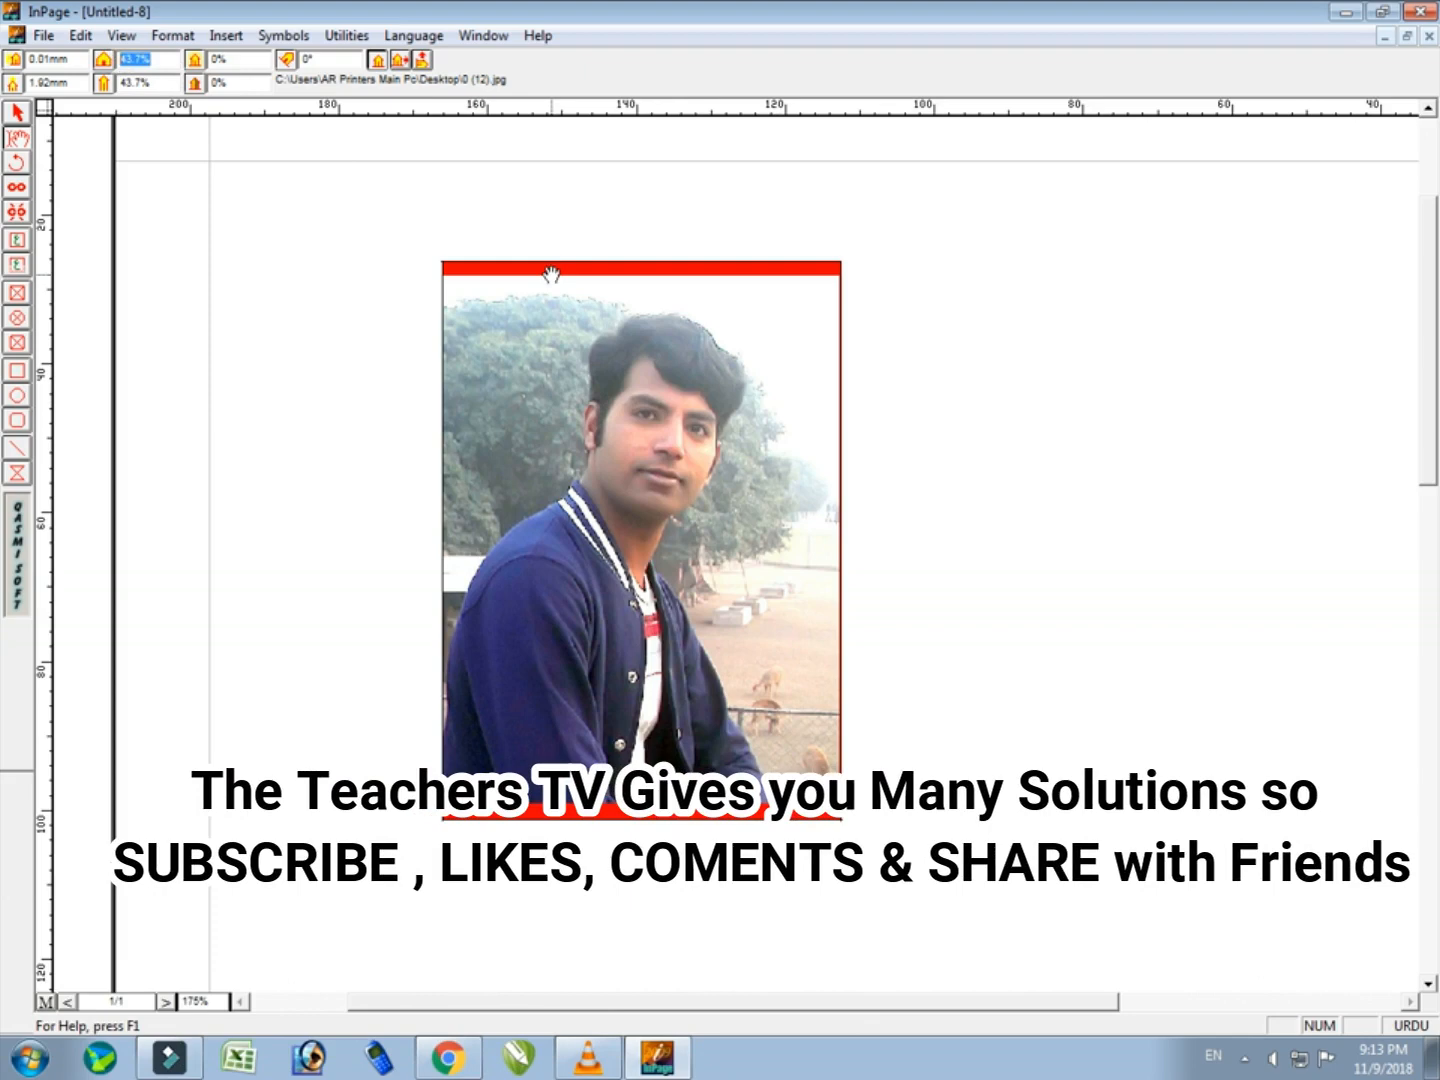
- Set the photo's horizontal scaling to 45% and centre it in the picture box
text(45)
key(Return)
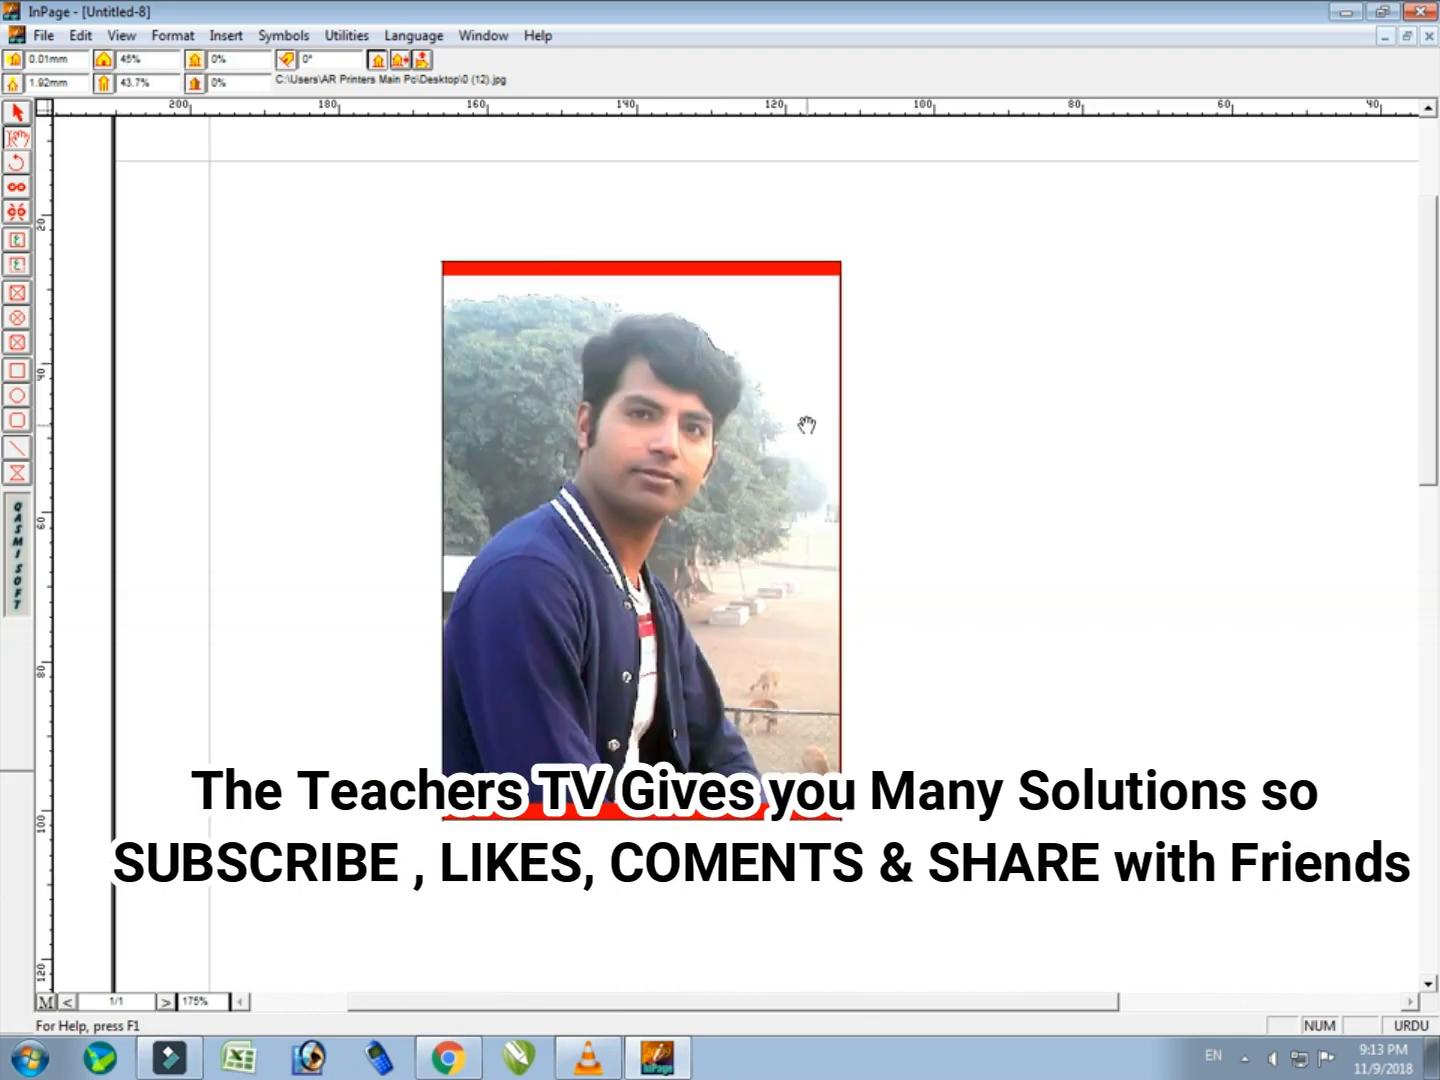
click(376, 61)
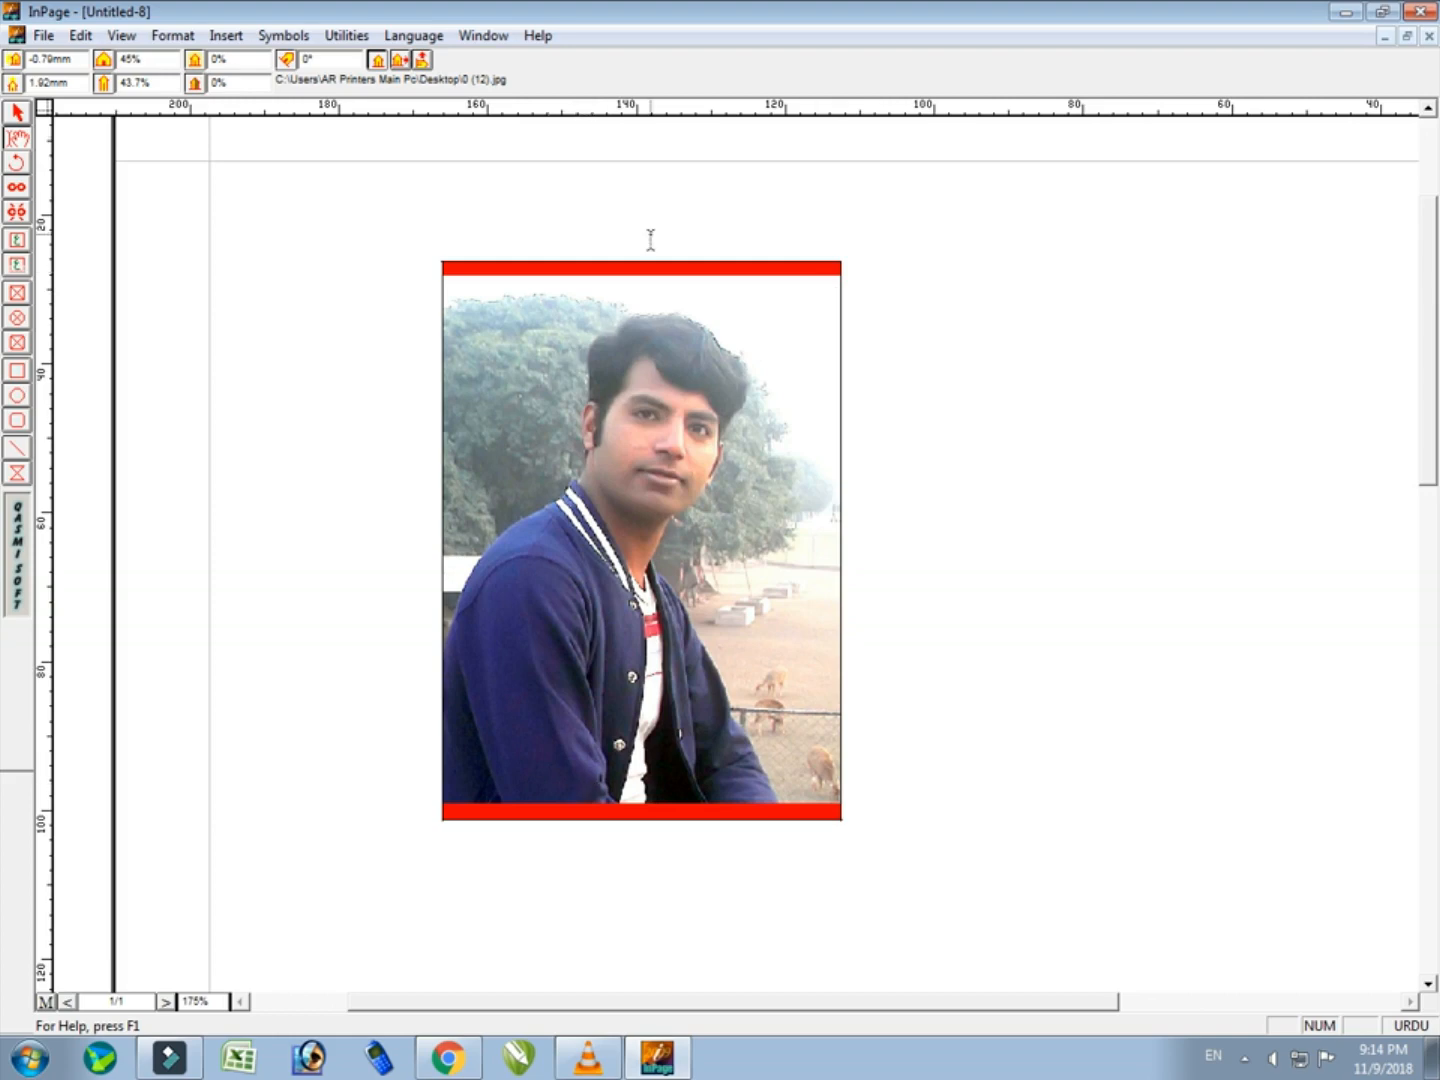
- Set the photo's vertical scaling to 50% and centre it in the picture box
double_click(135, 83)
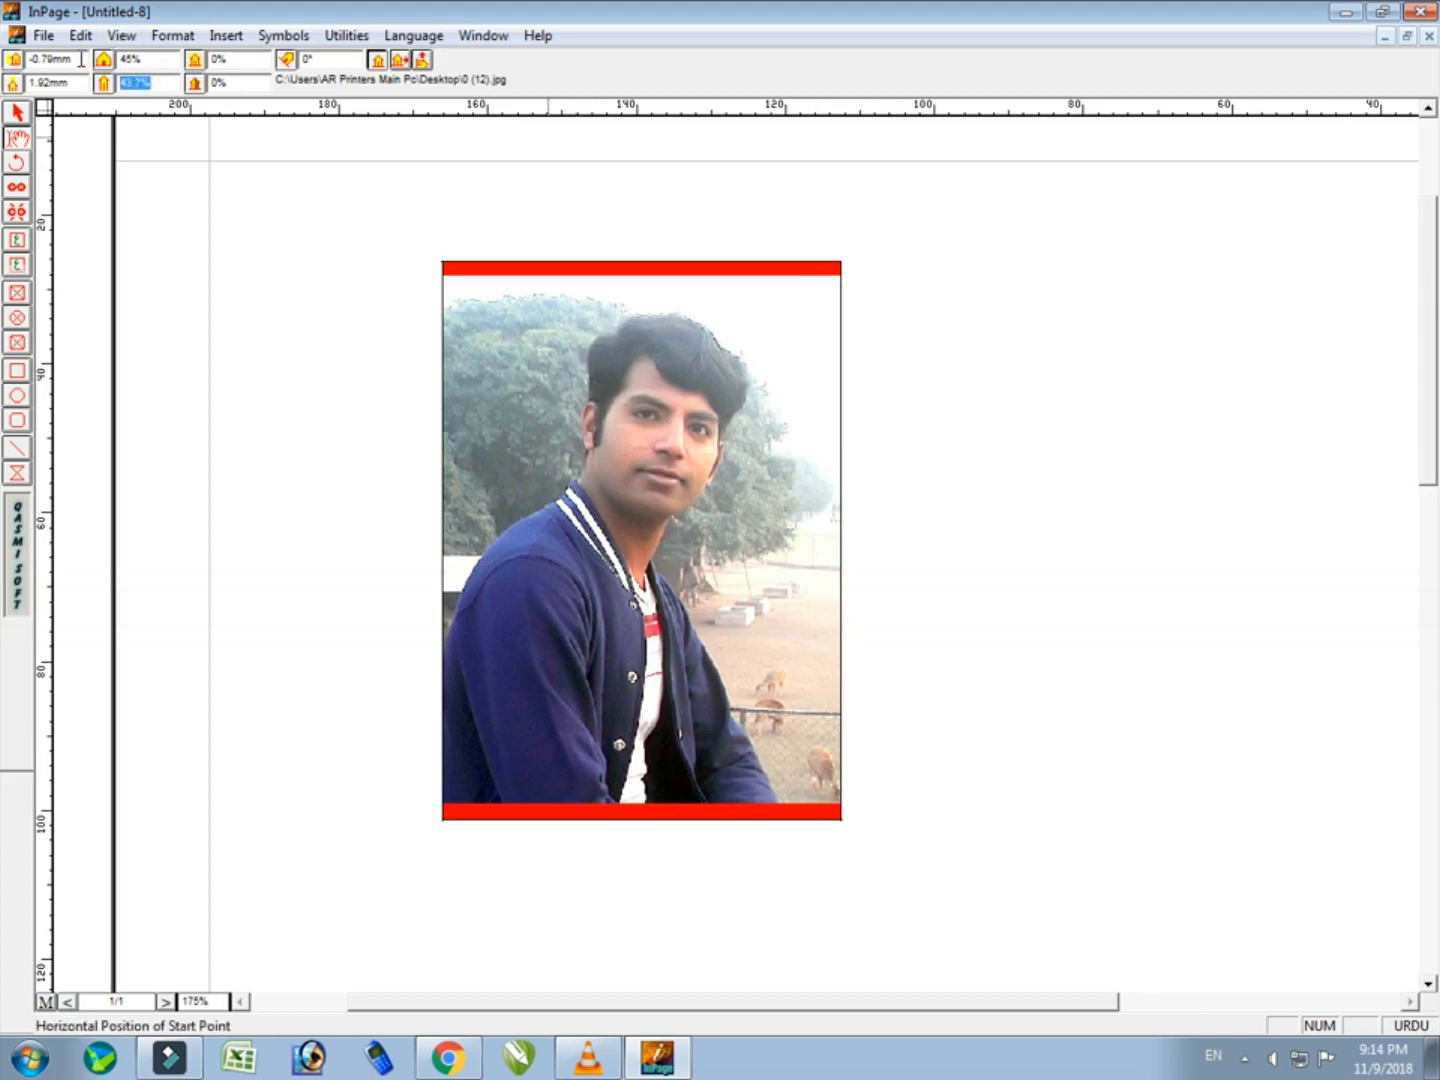
key(Return)
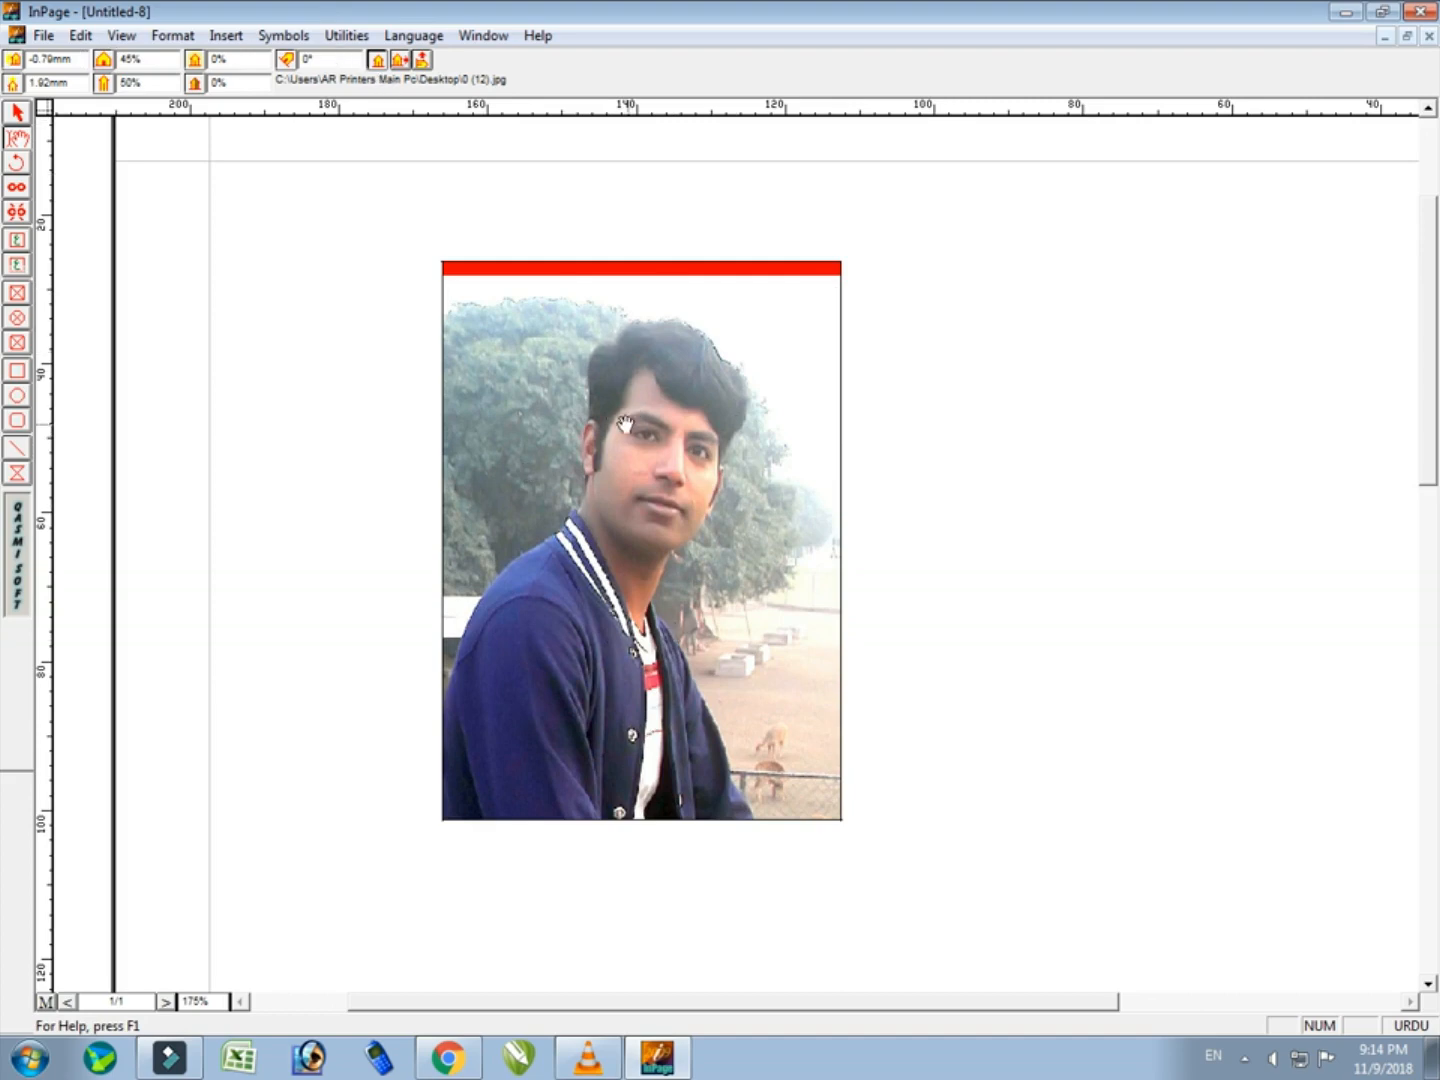
click(378, 66)
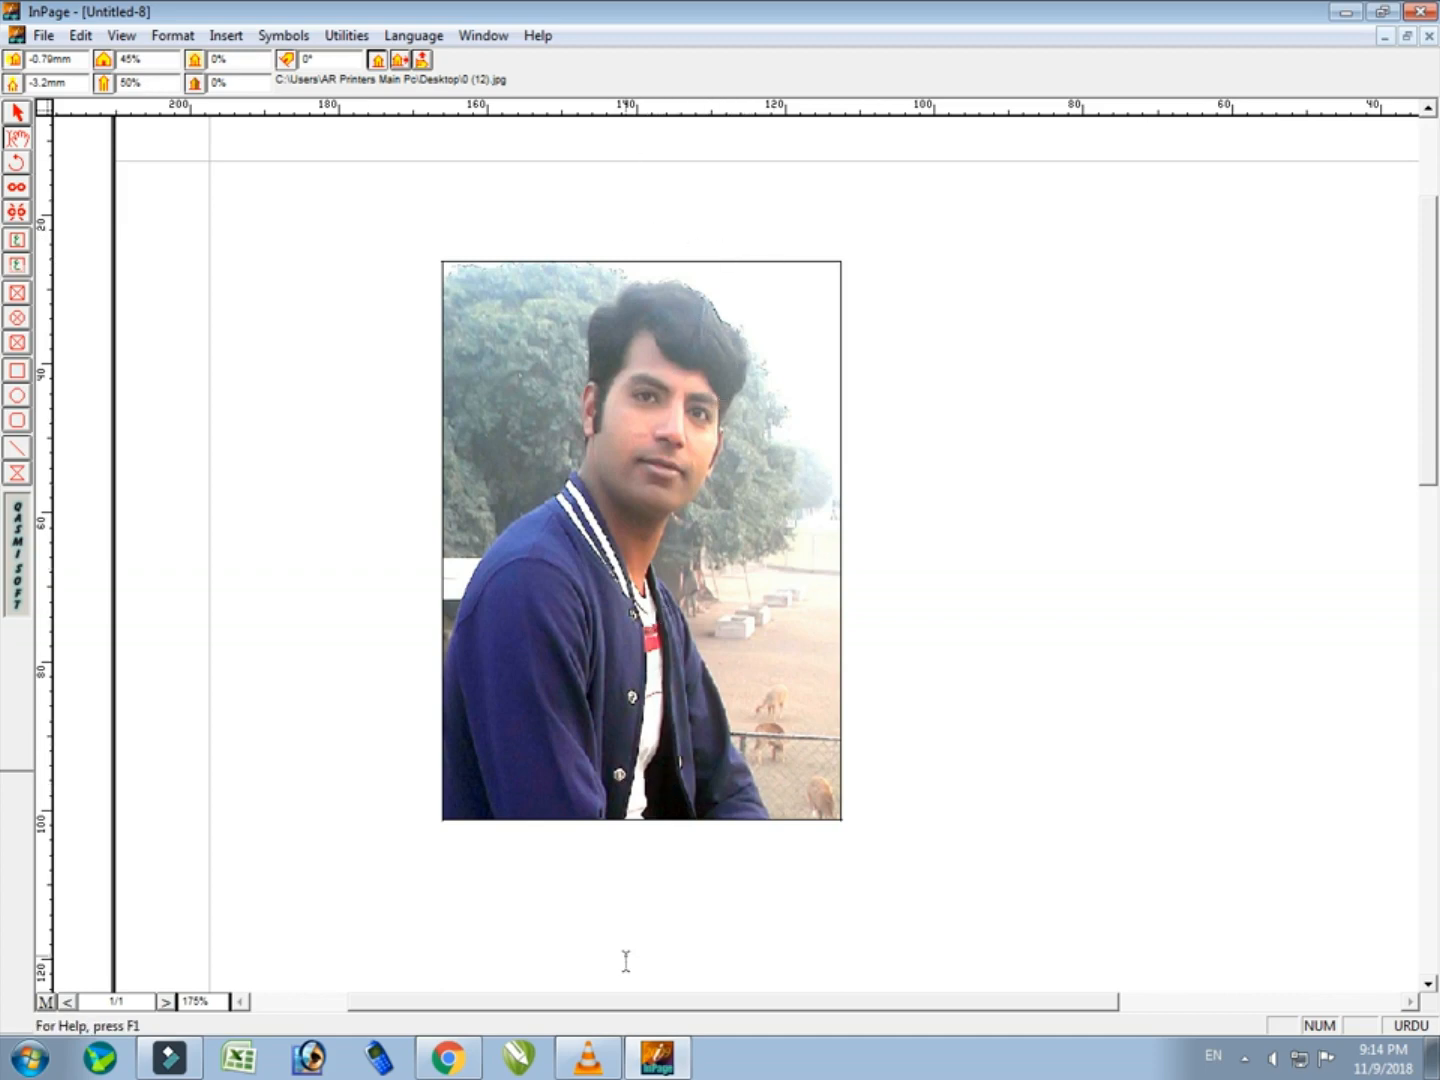
- Set the photo's vertical scaling to 40% and centre it in the picture box
double_click(130, 82)
text(40)
key(Return)
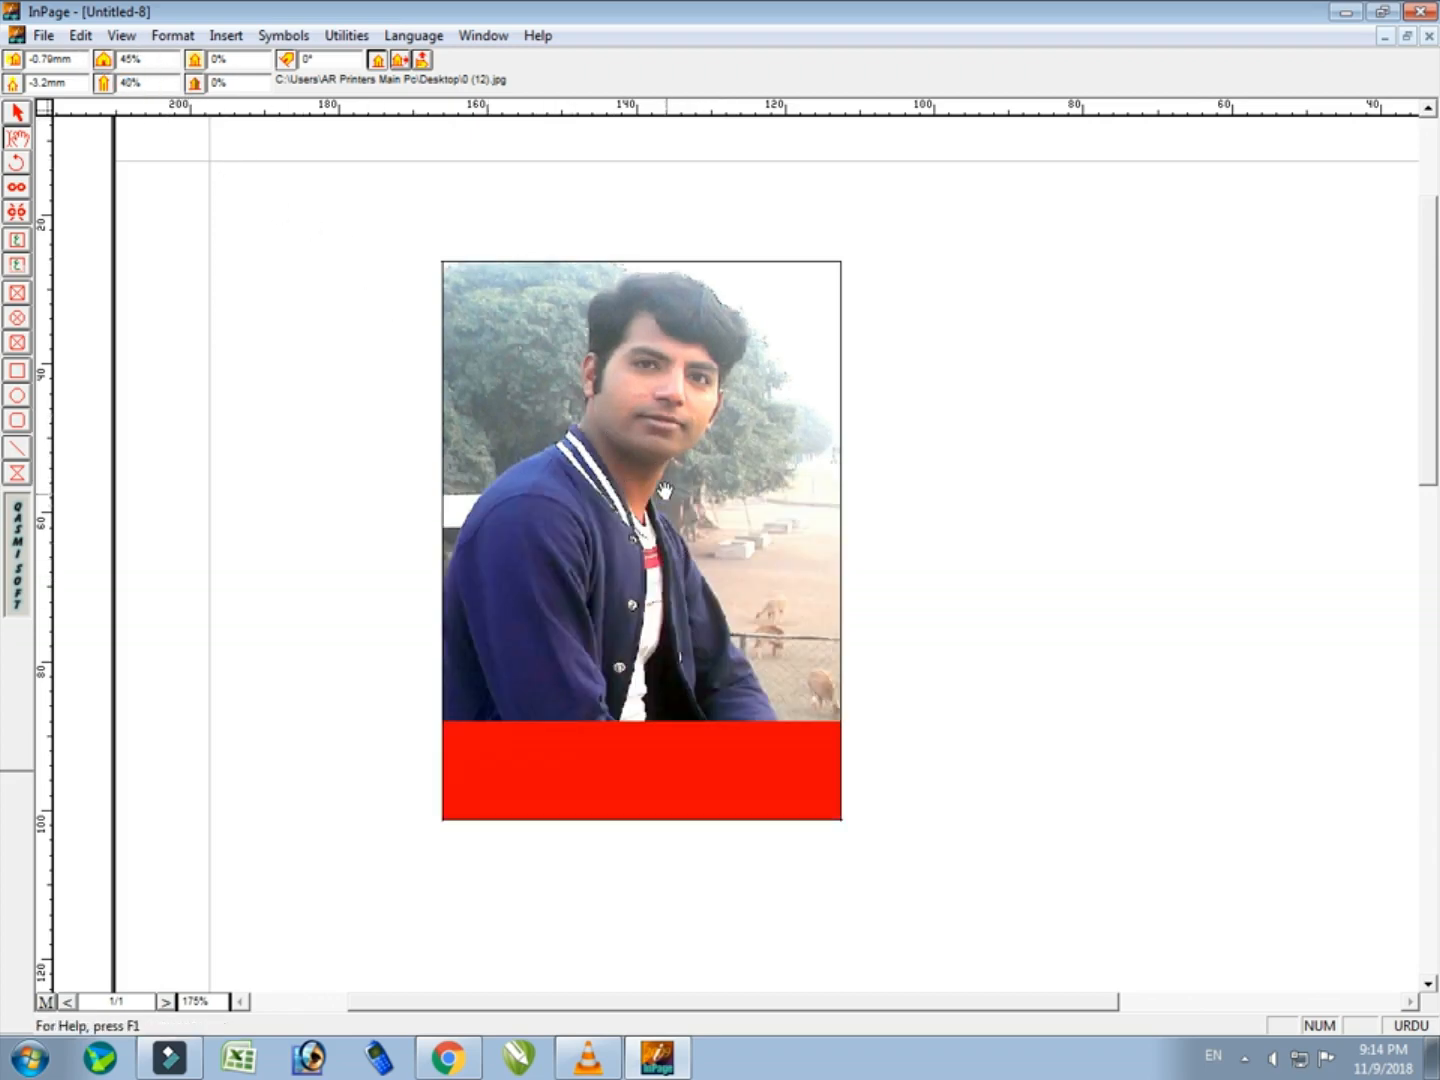
click(379, 60)
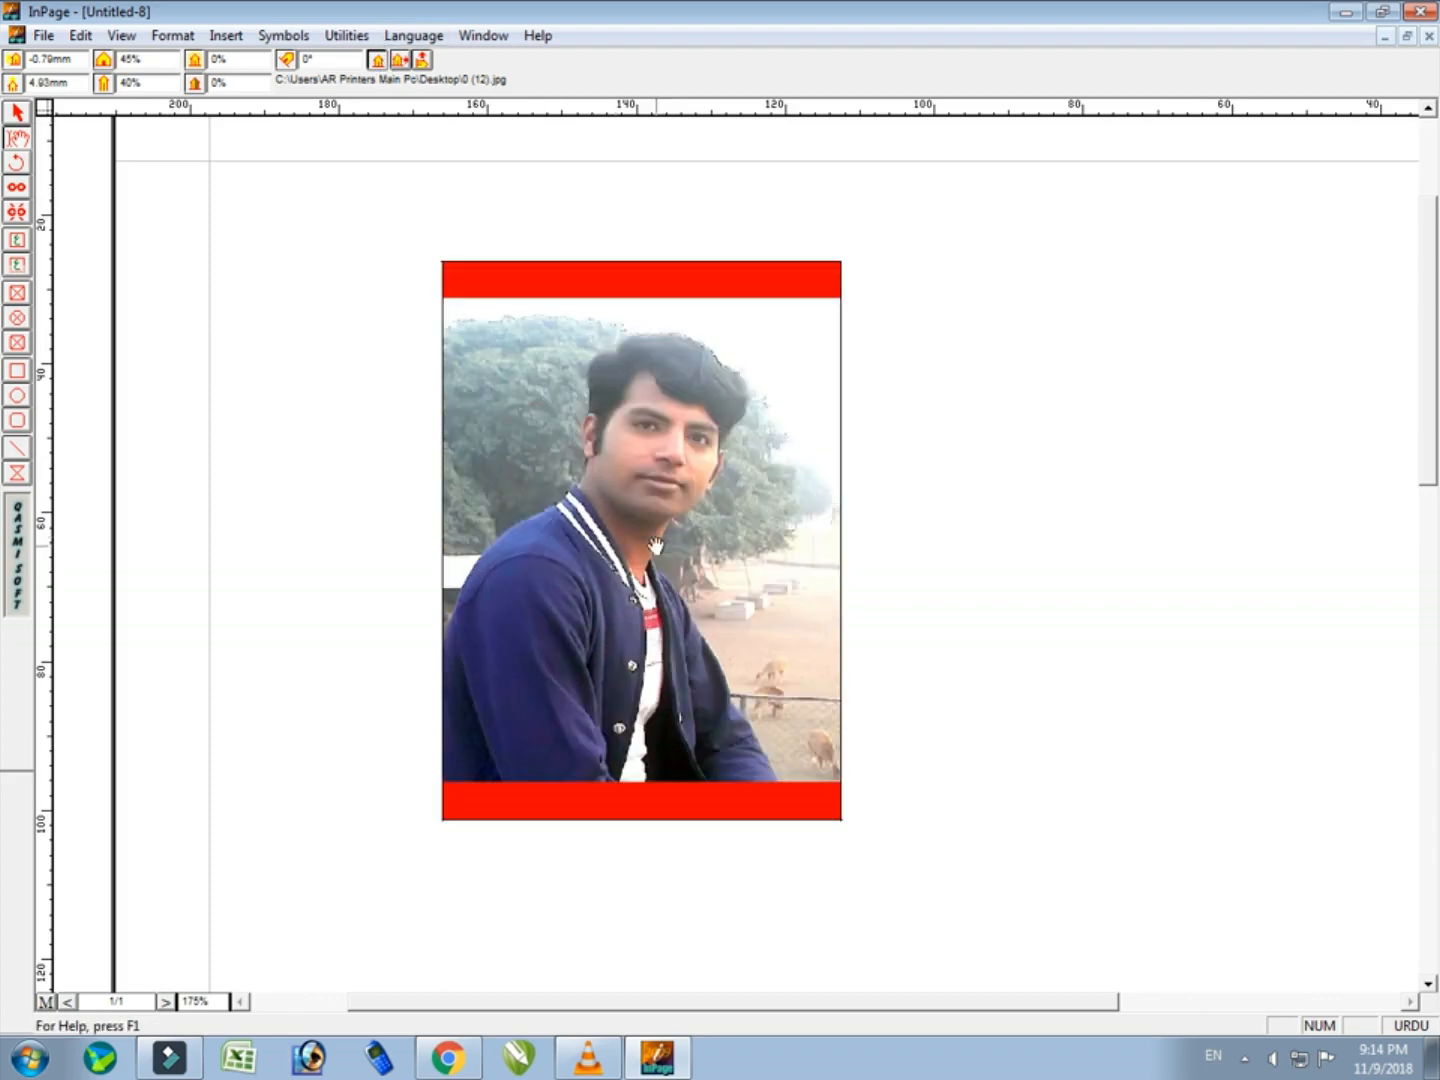
- Return the photo's vertical scaling to 50% and centre the photo again in its box
double_click(149, 81)
key(Return)
click(377, 62)
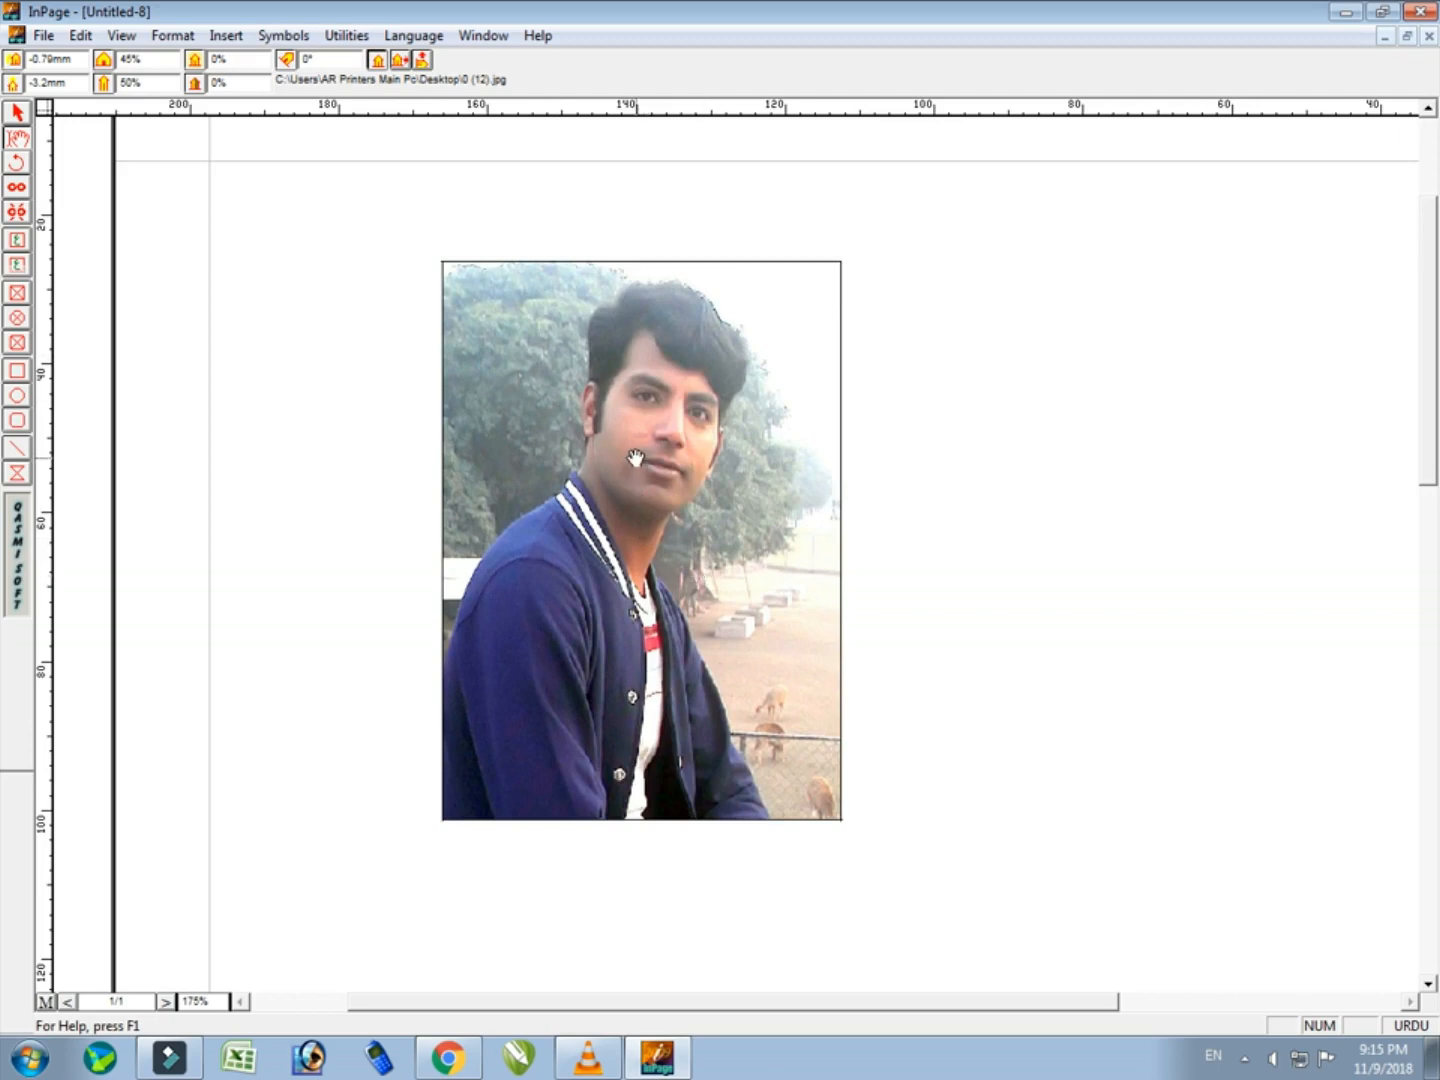
- Move the photo slightly down inside its picture box and centre it again
click(17, 138)
drag(722, 481, 713, 517)
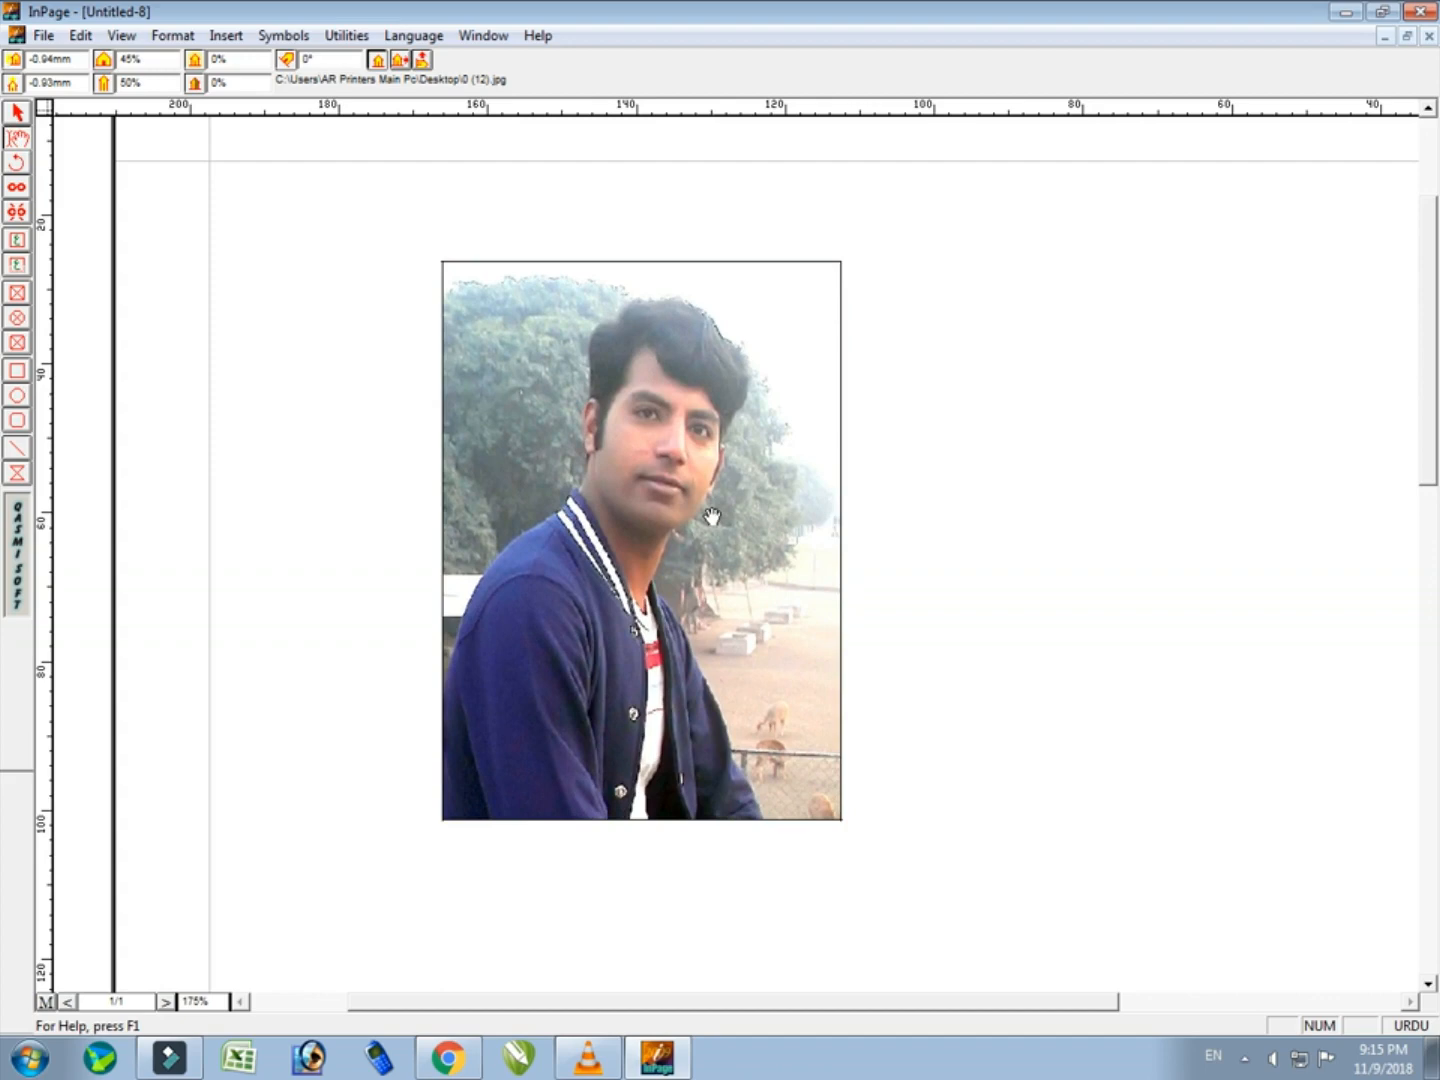
click(378, 62)
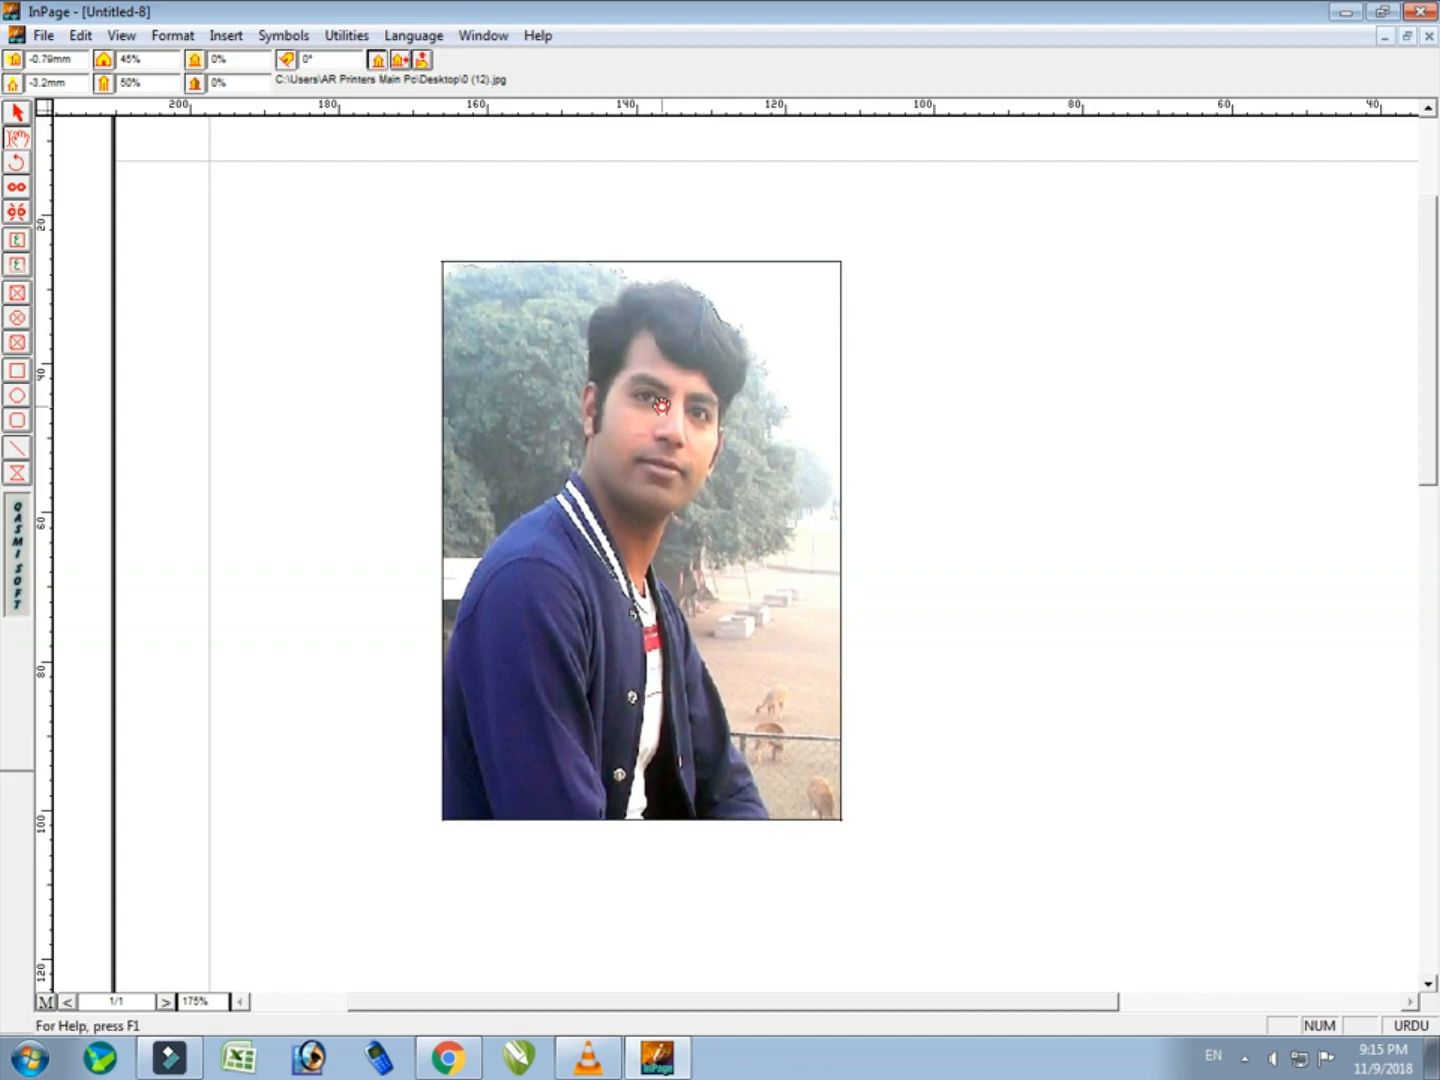
- Try picture brightness values of 10%, 20% and 50% on the photo, and reset the brightness to 0%
double_click(231, 60)
text(10)
key(Return)
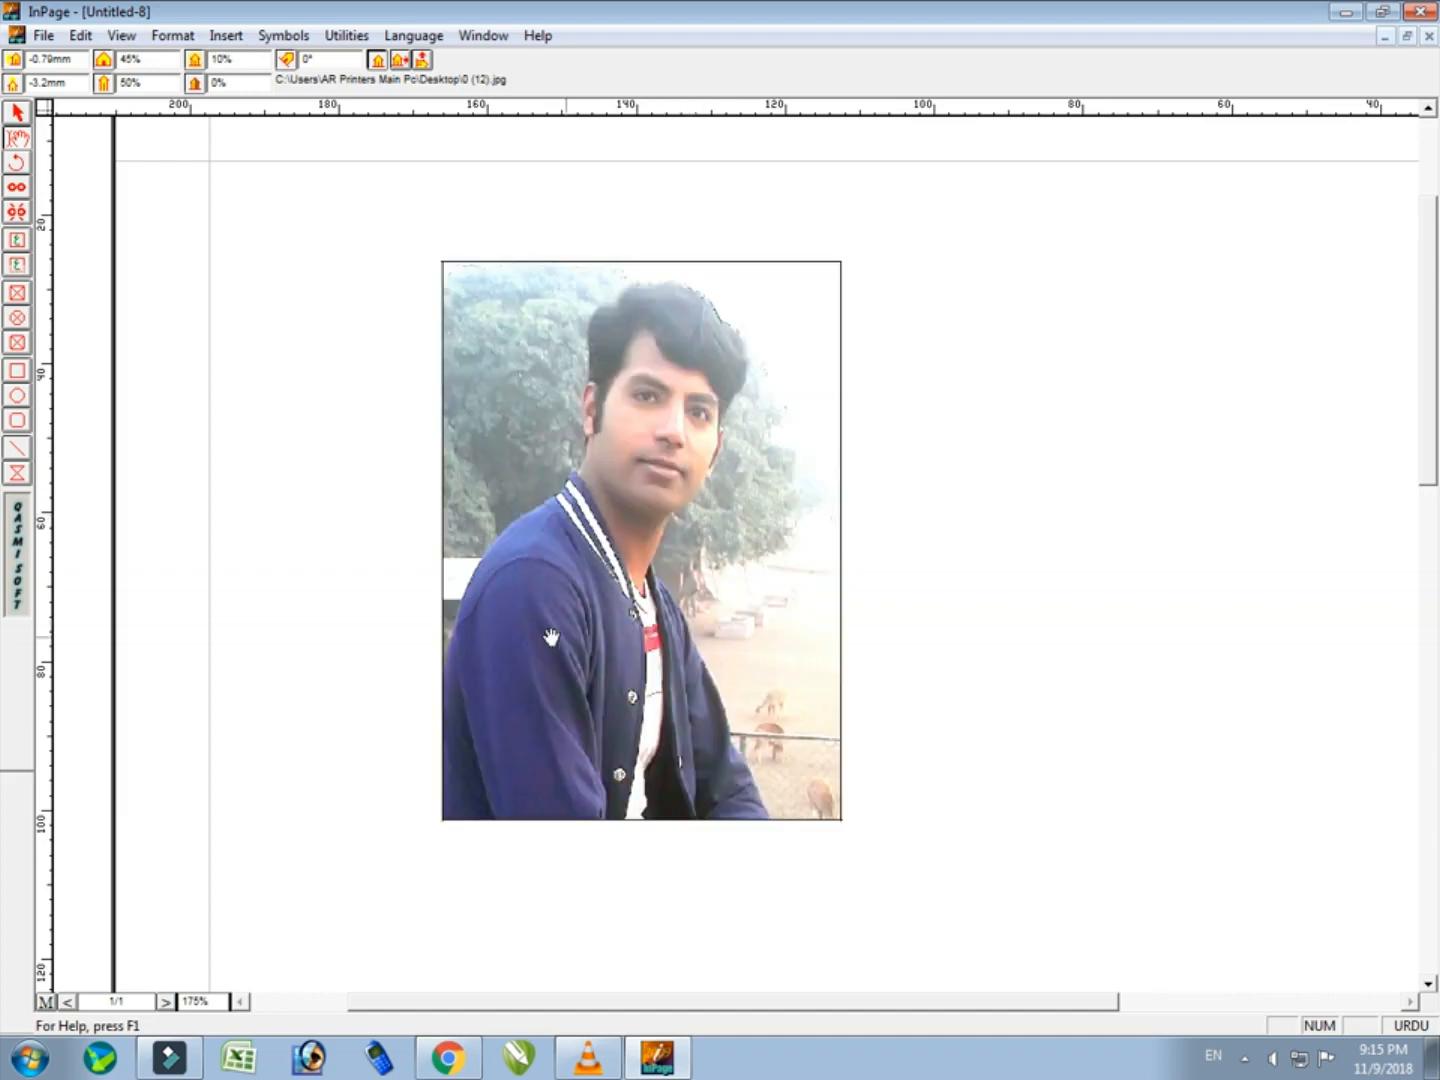
double_click(222, 59)
text(20)
key(Return)
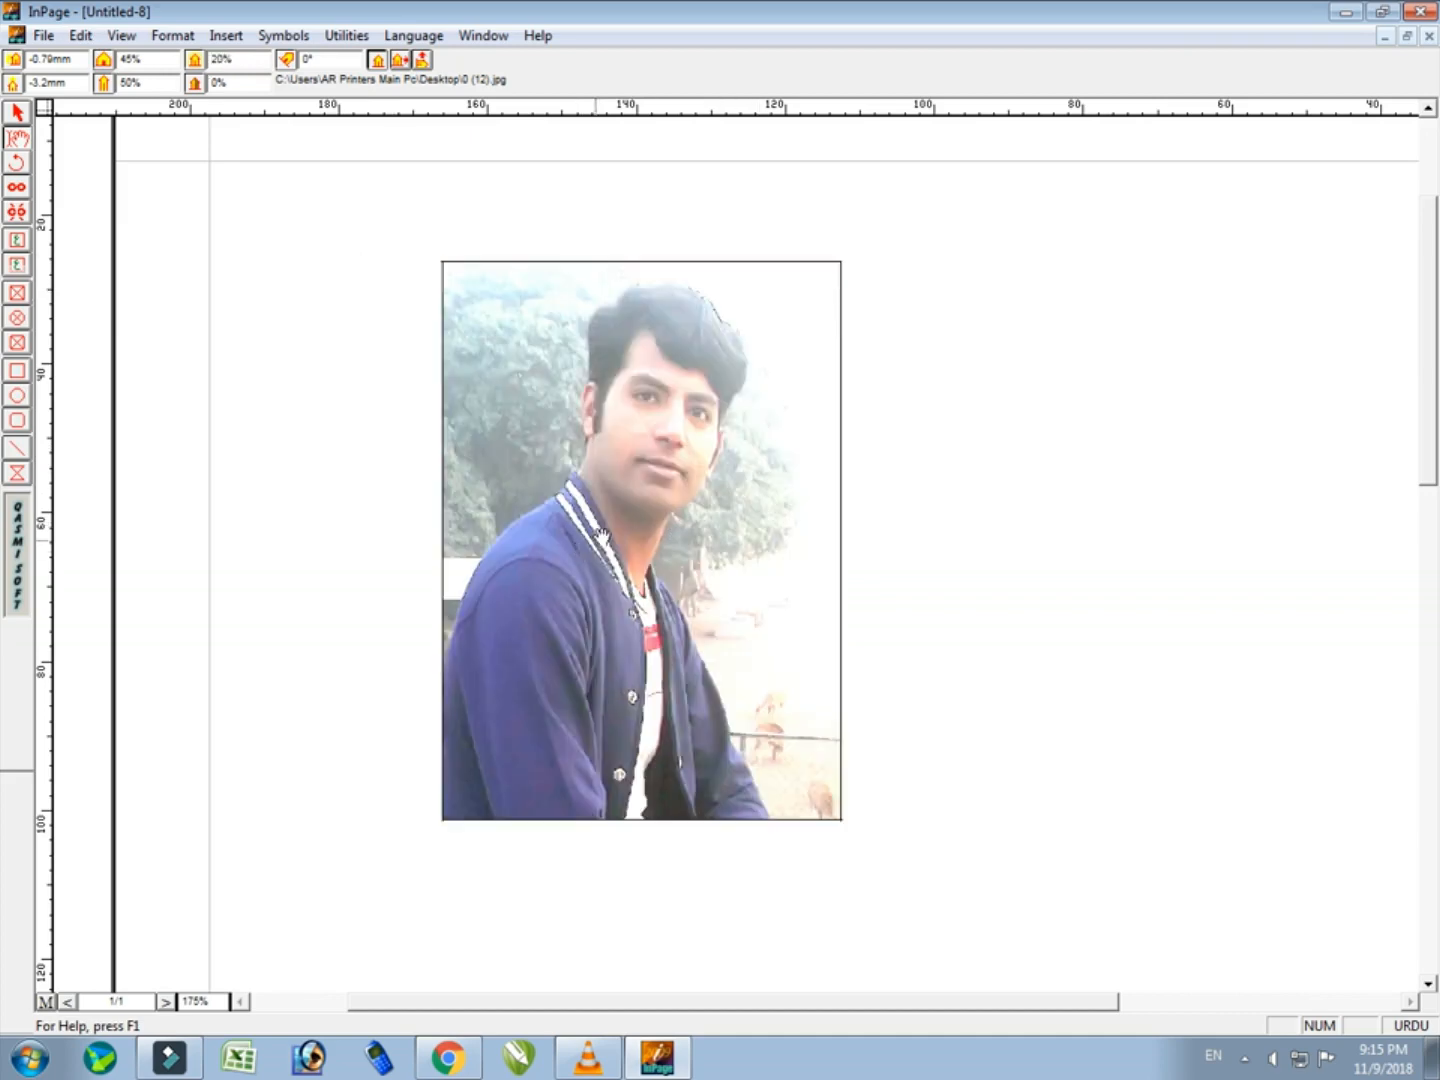
double_click(223, 58)
key(Return)
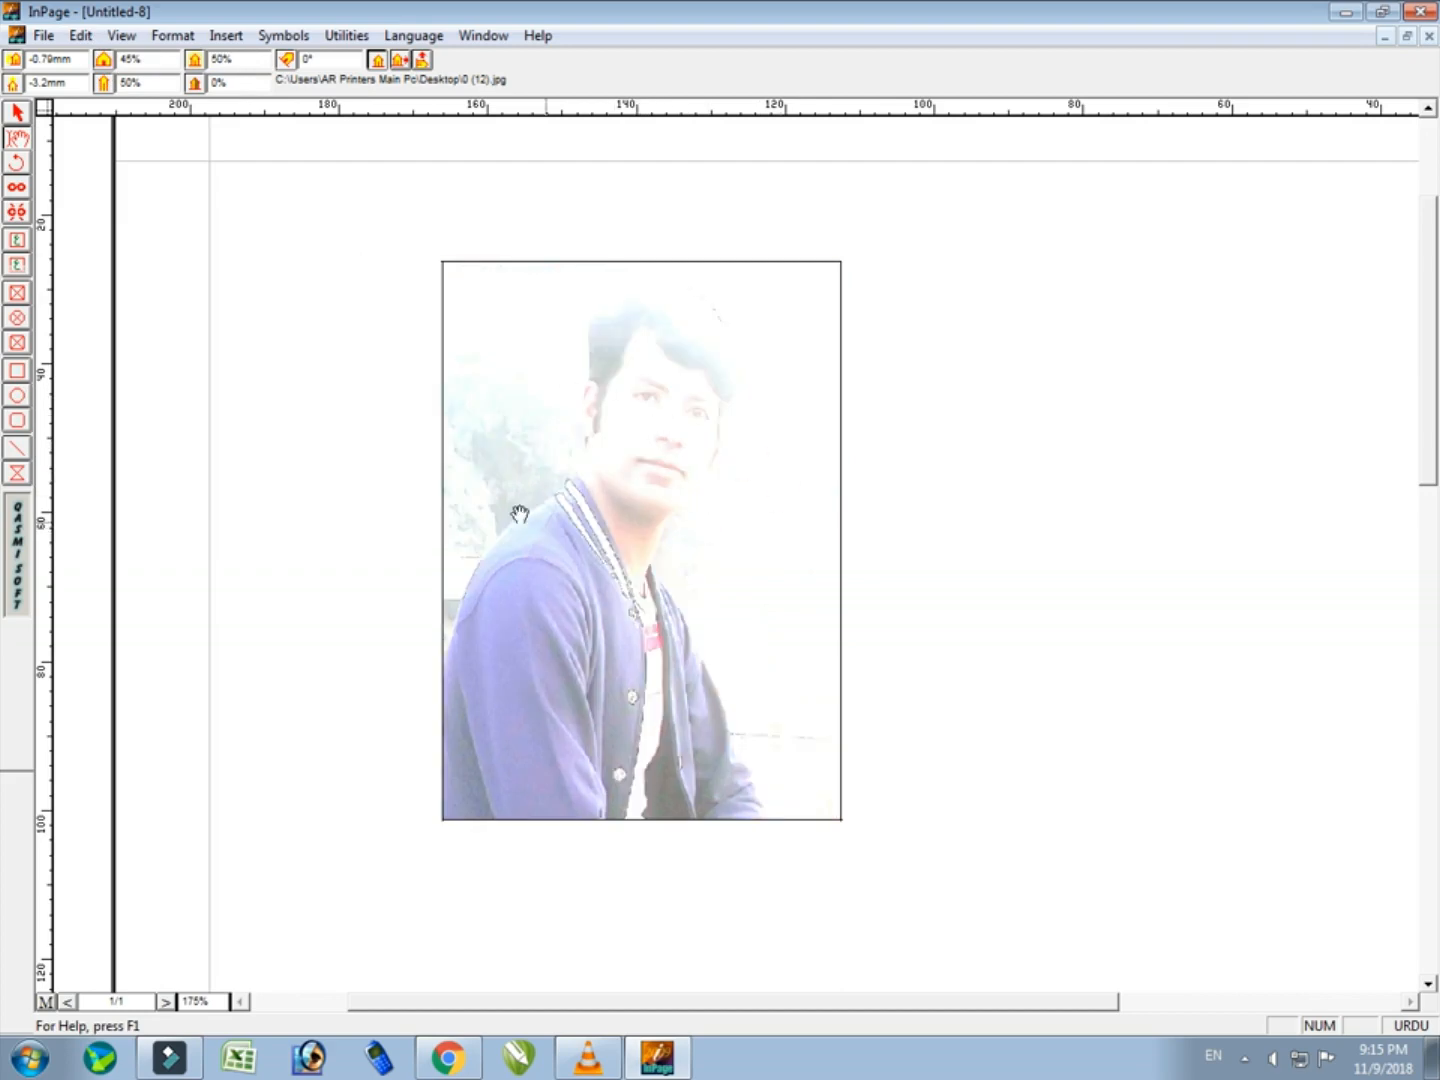
double_click(239, 57)
key(Return)
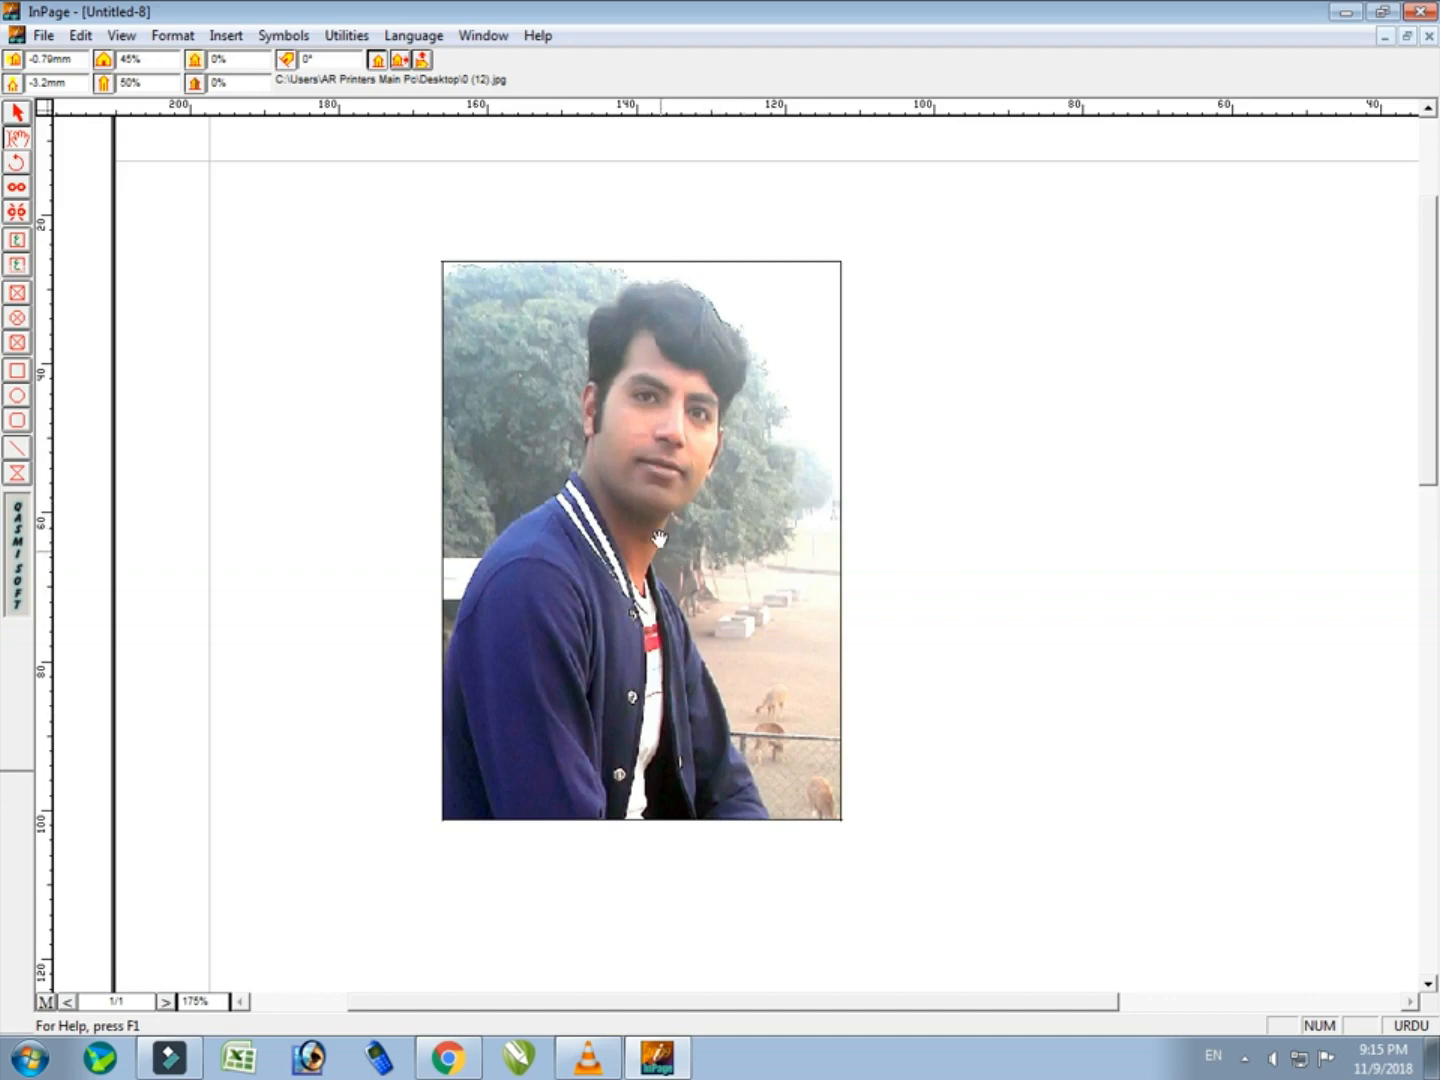
- Darken the photo with picture brightness values of -90% and -95%, and reset the brightness to 0%
double_click(239, 58)
text(90)
key(Return)
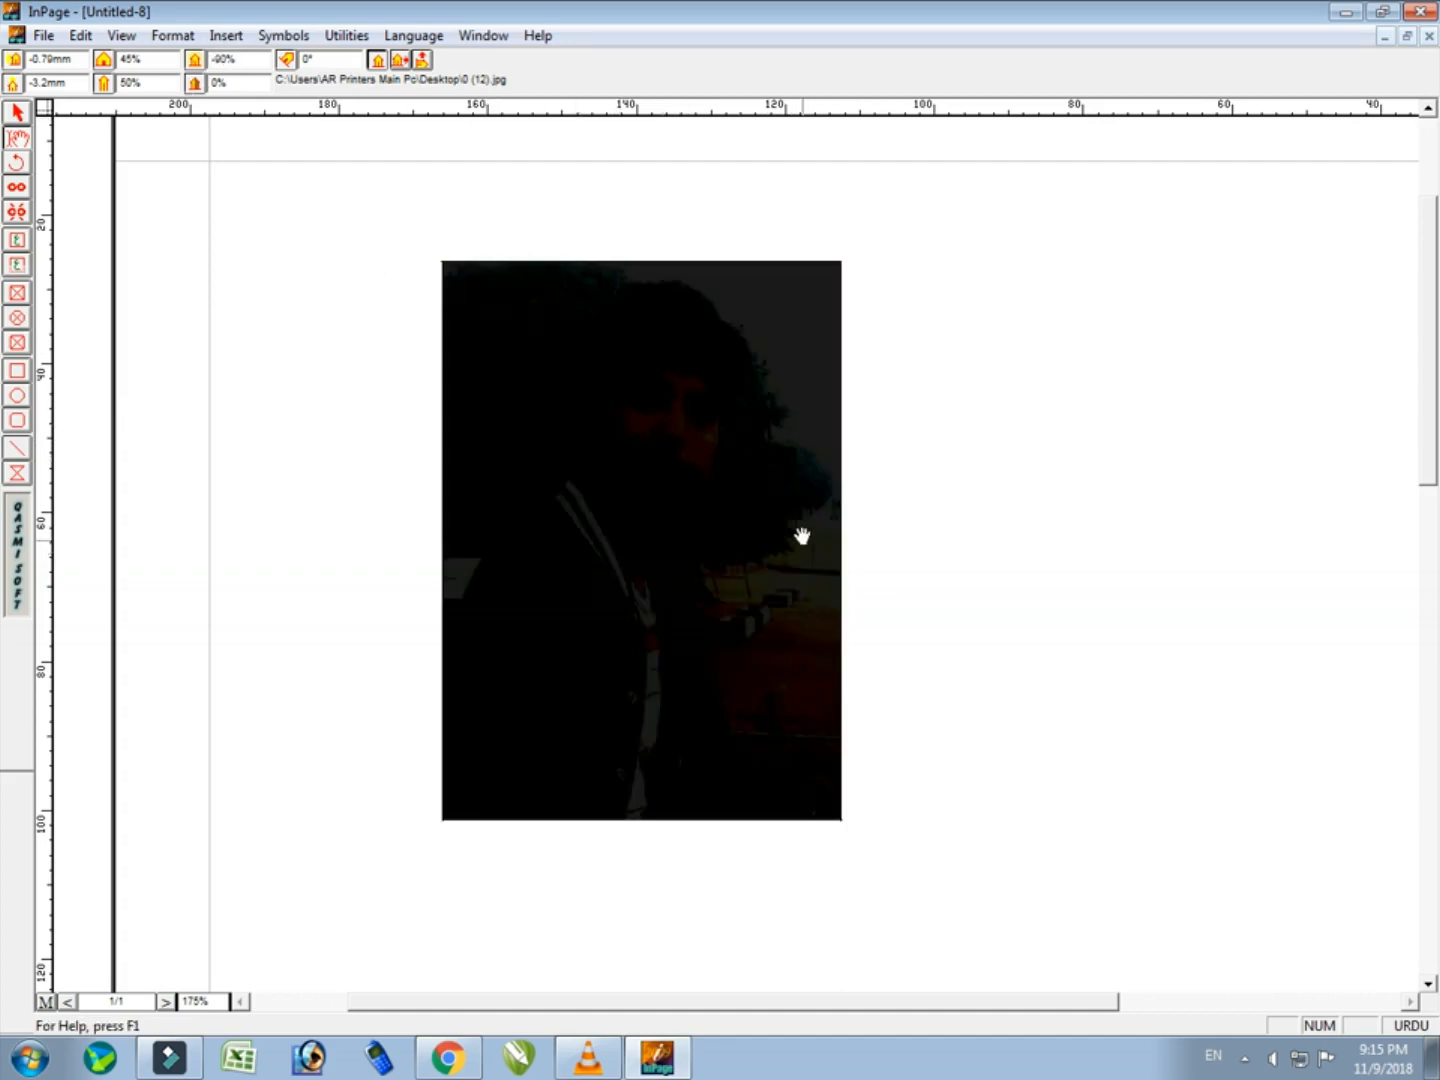
double_click(257, 59)
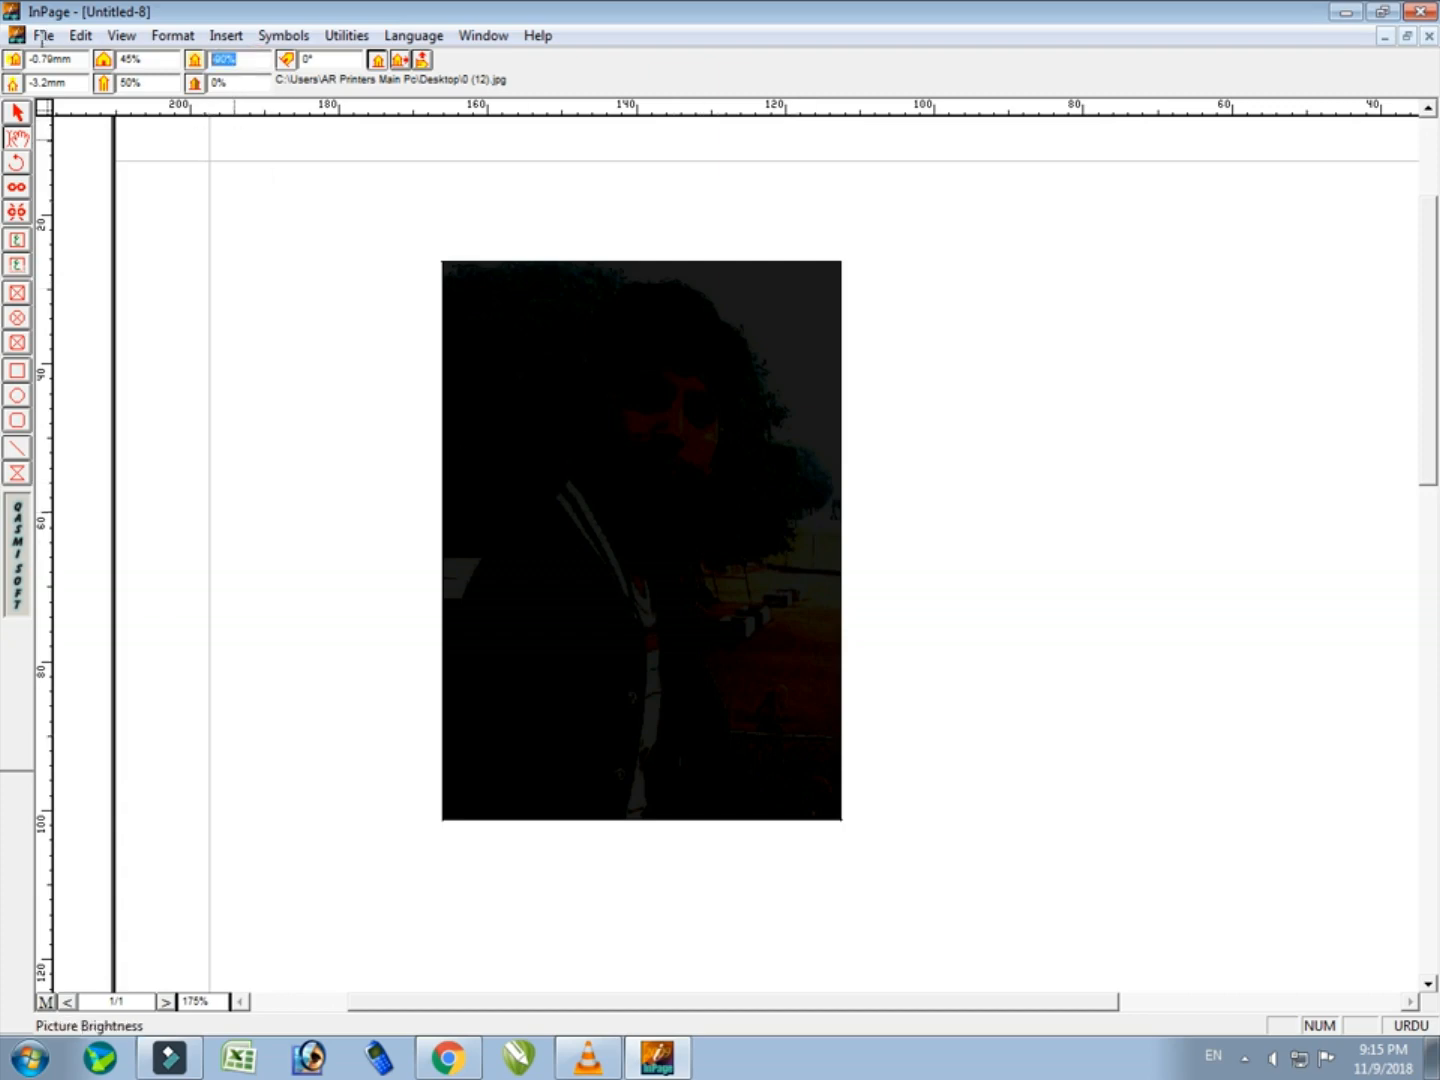
key(BackSpace)
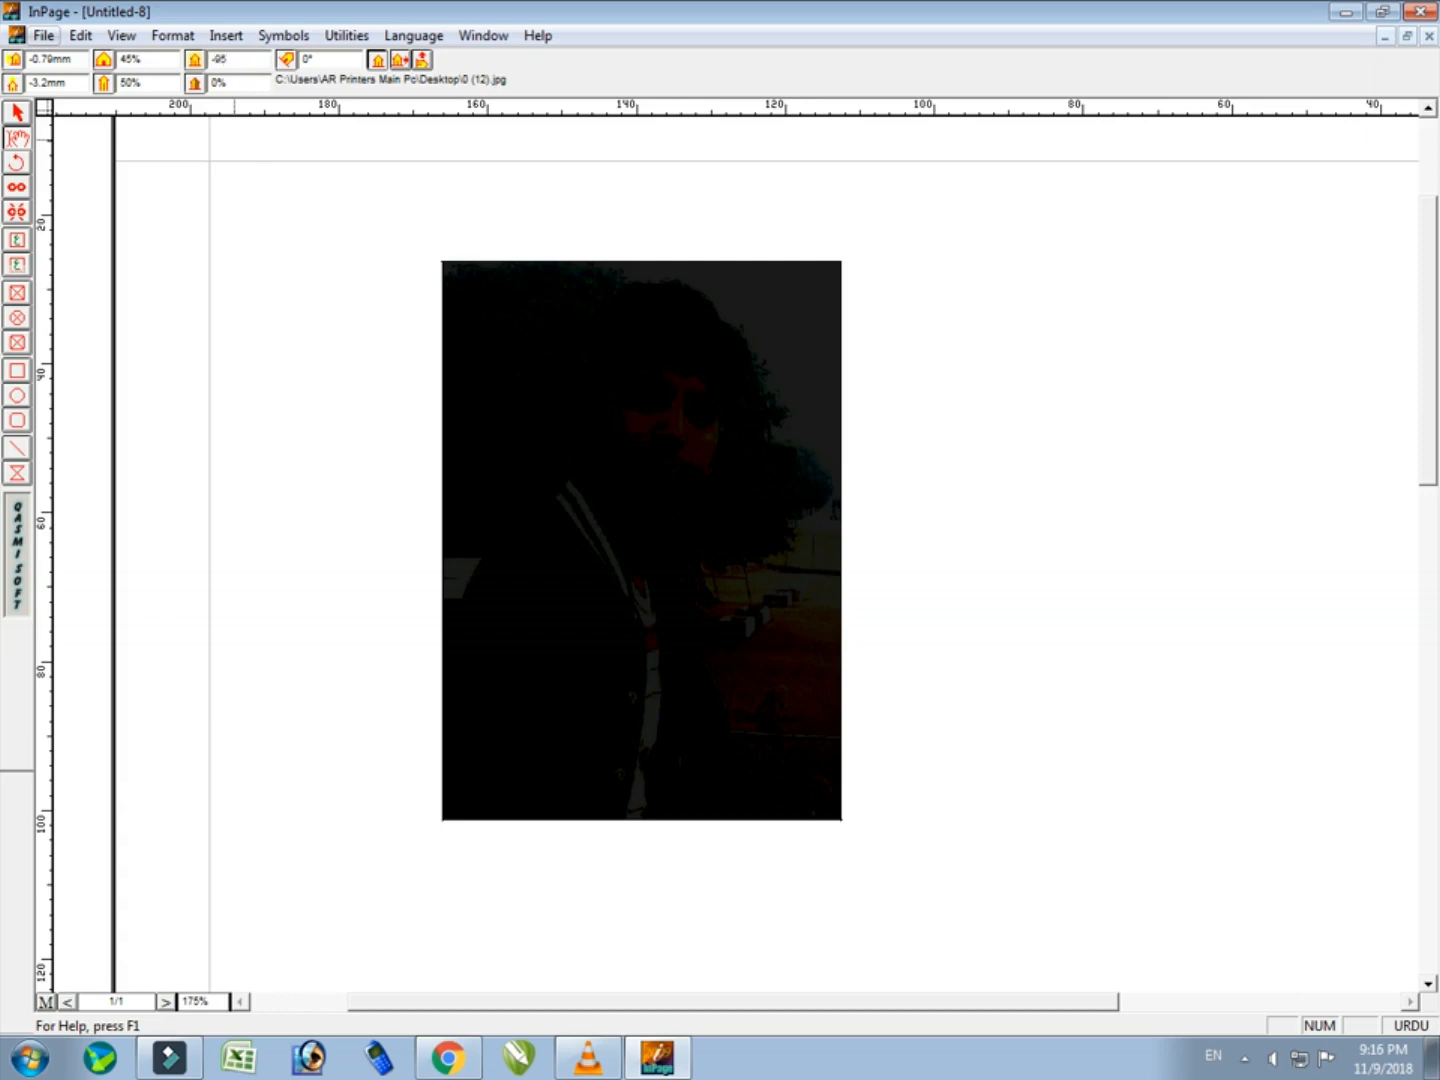
text(-95)
key(Return)
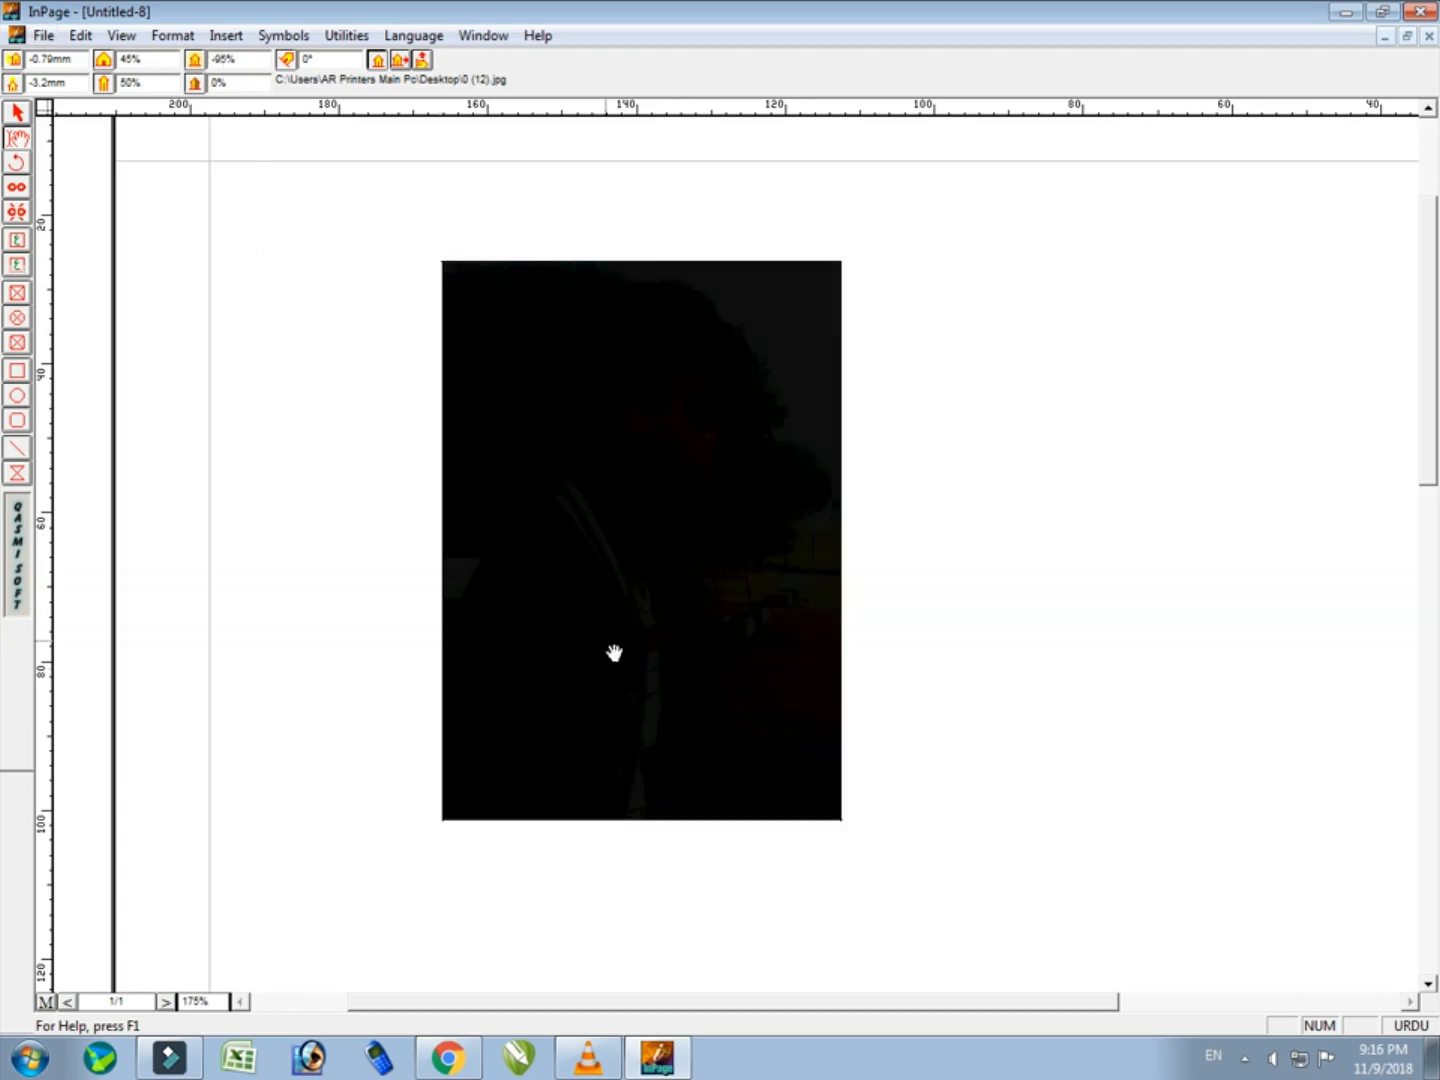
double_click(262, 62)
key(Return)
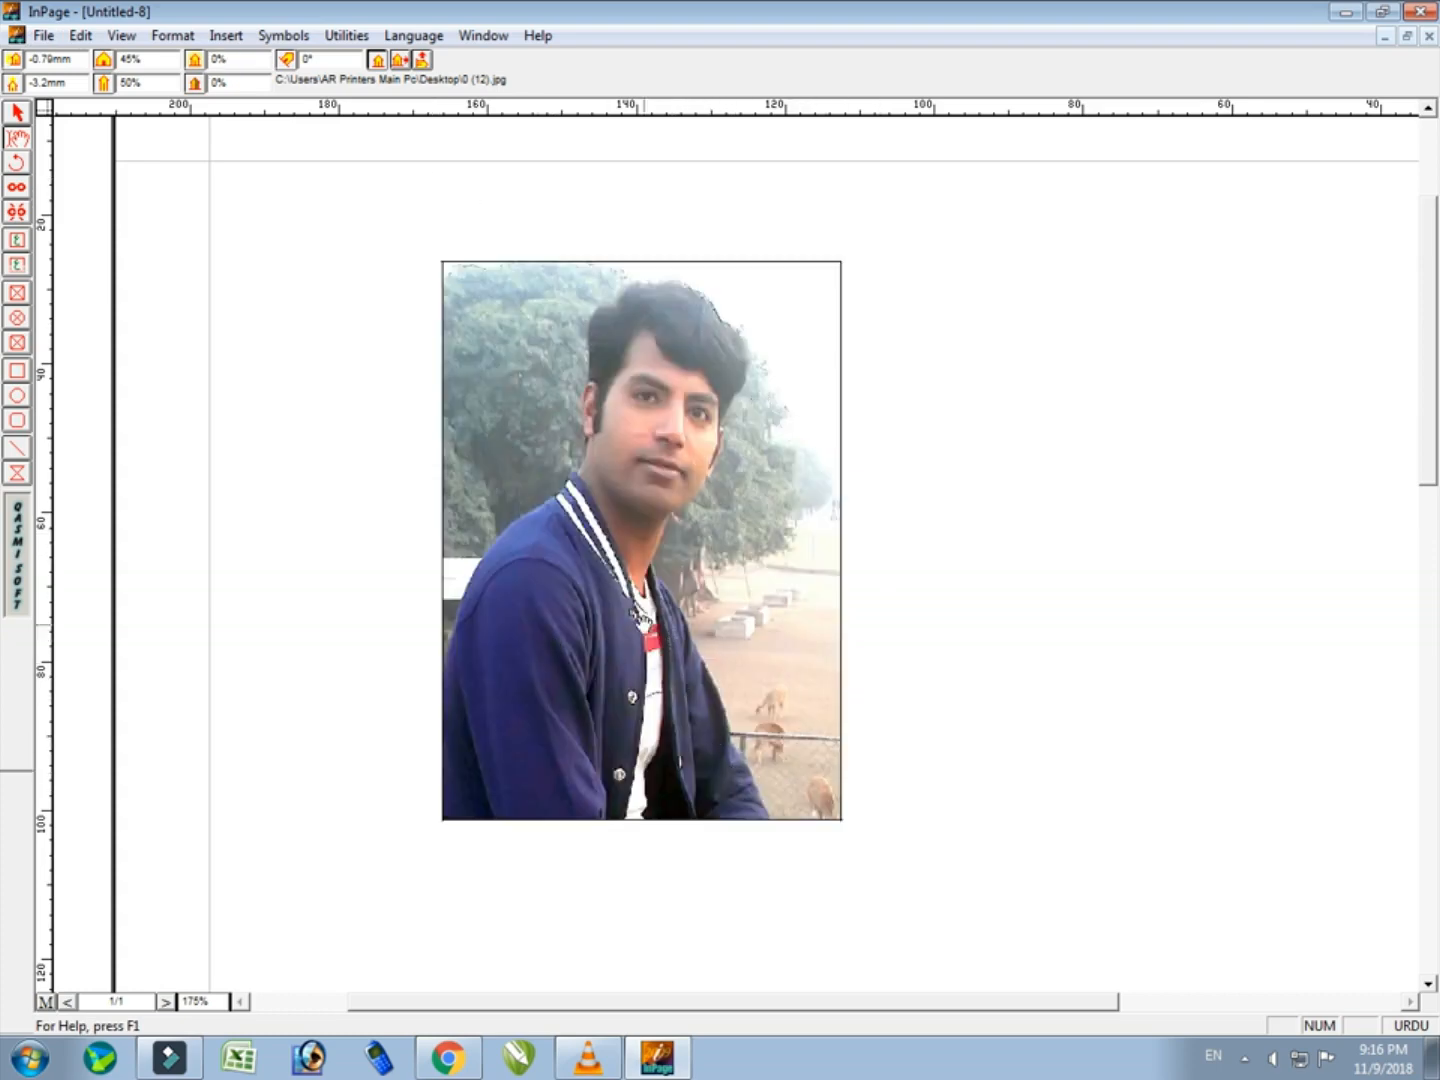
- Darken the photo gradually with picture brightness values of -10%, -20% and -30%
double_click(222, 59)
text(-10)
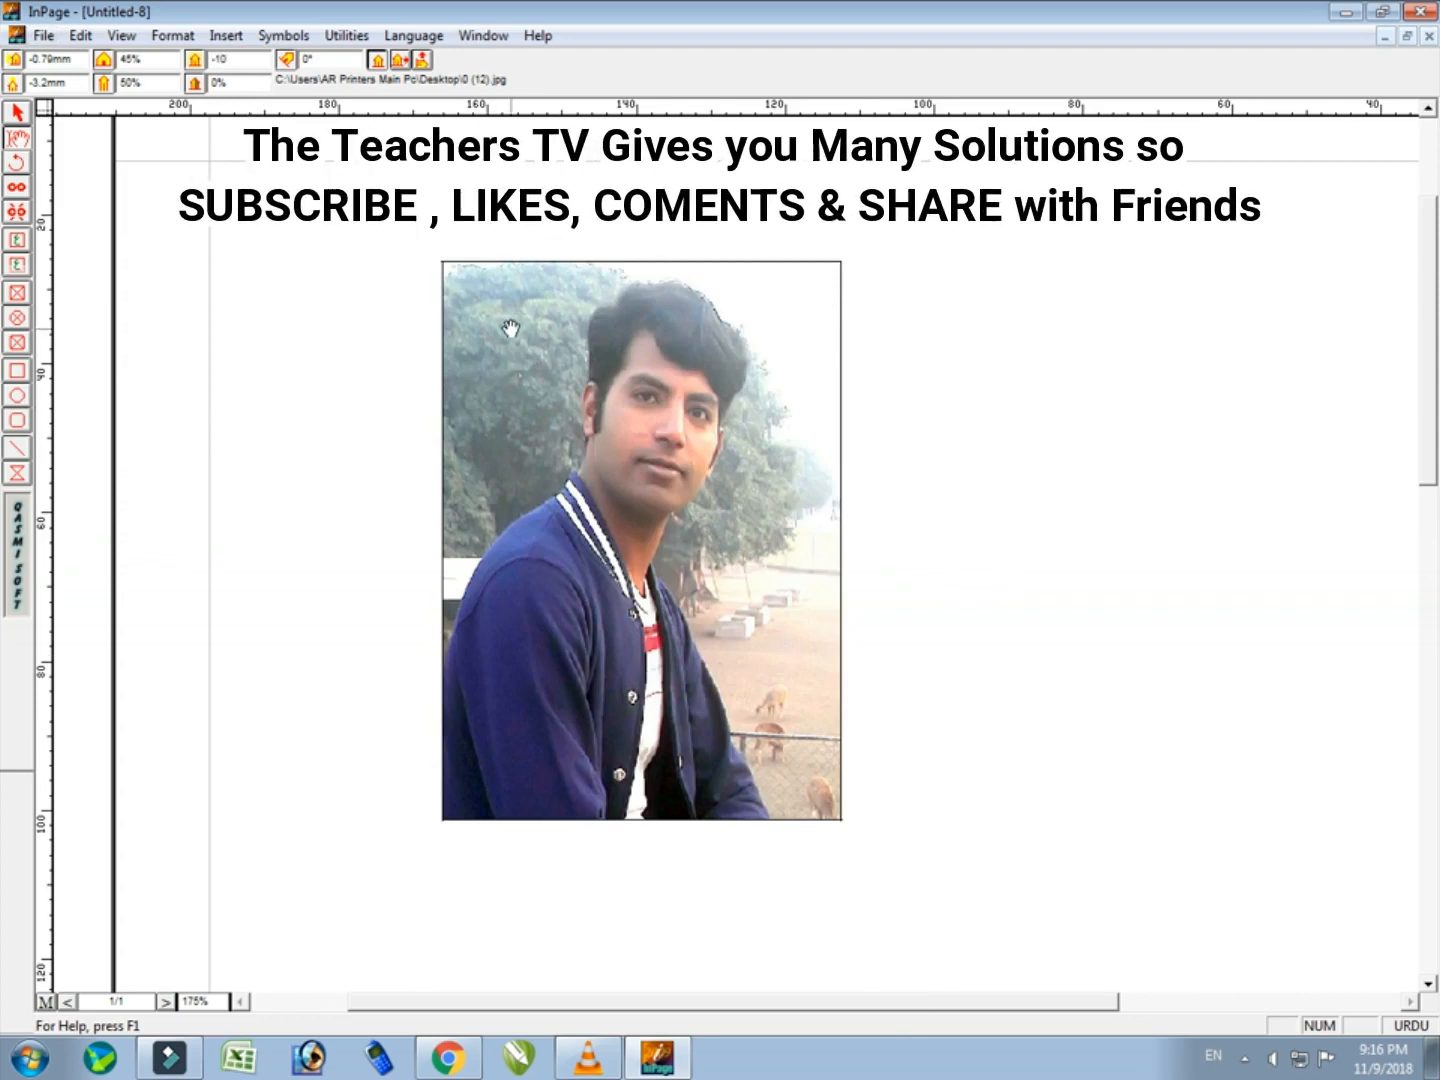
key(Return)
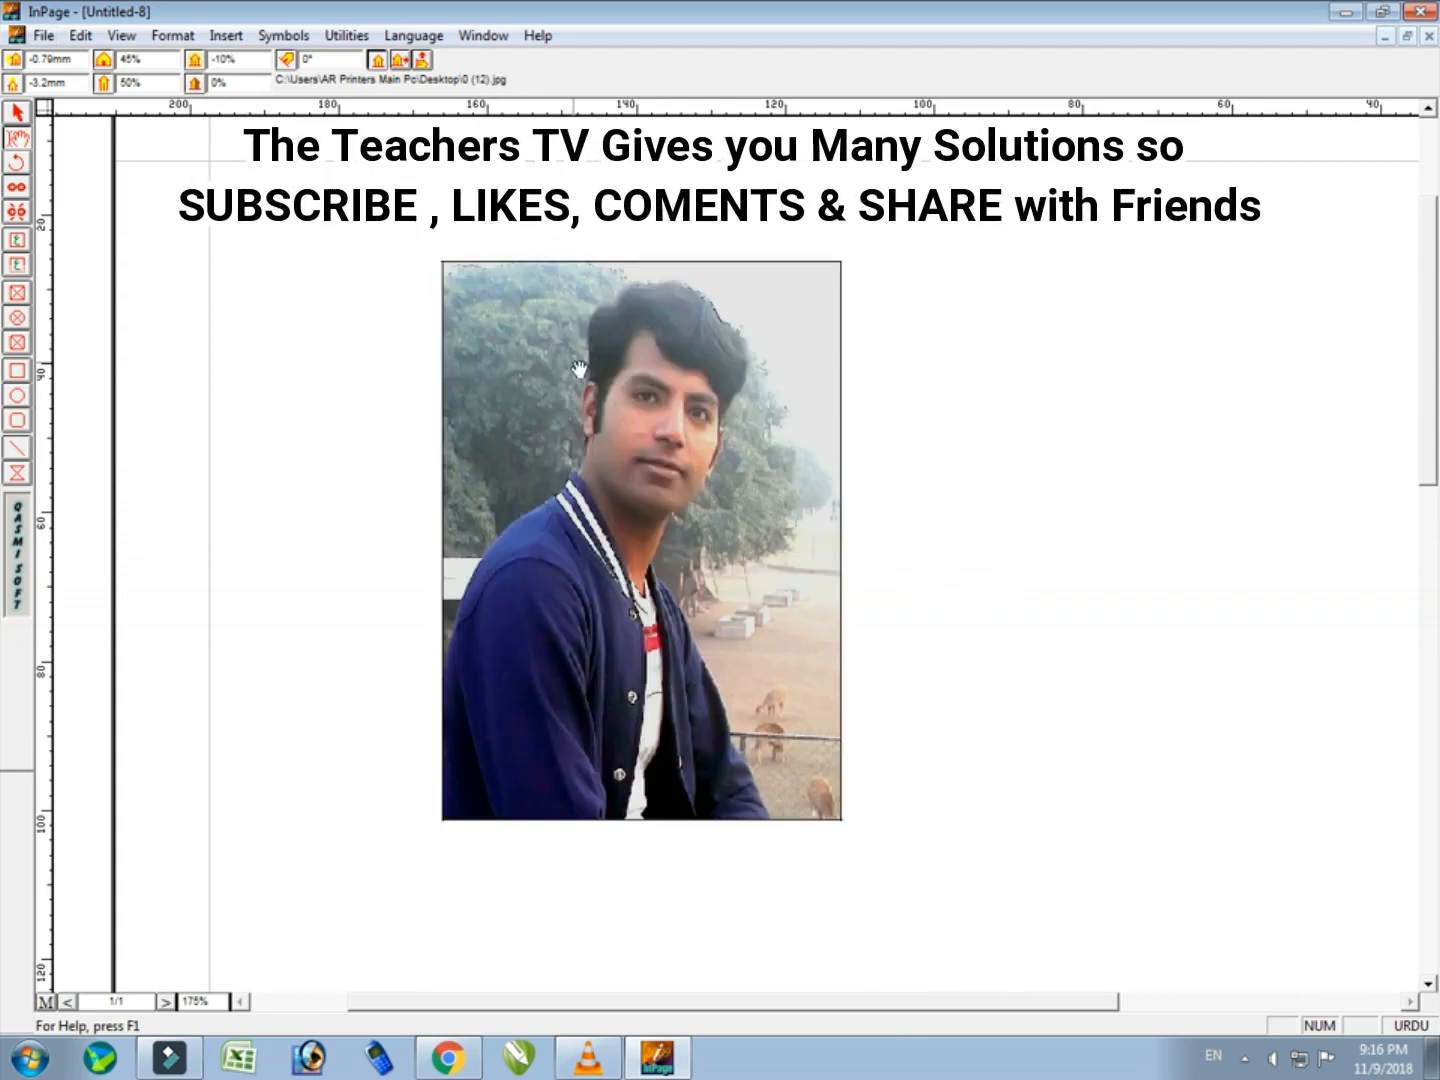
double_click(248, 62)
key(BackSpace)
key(Return)
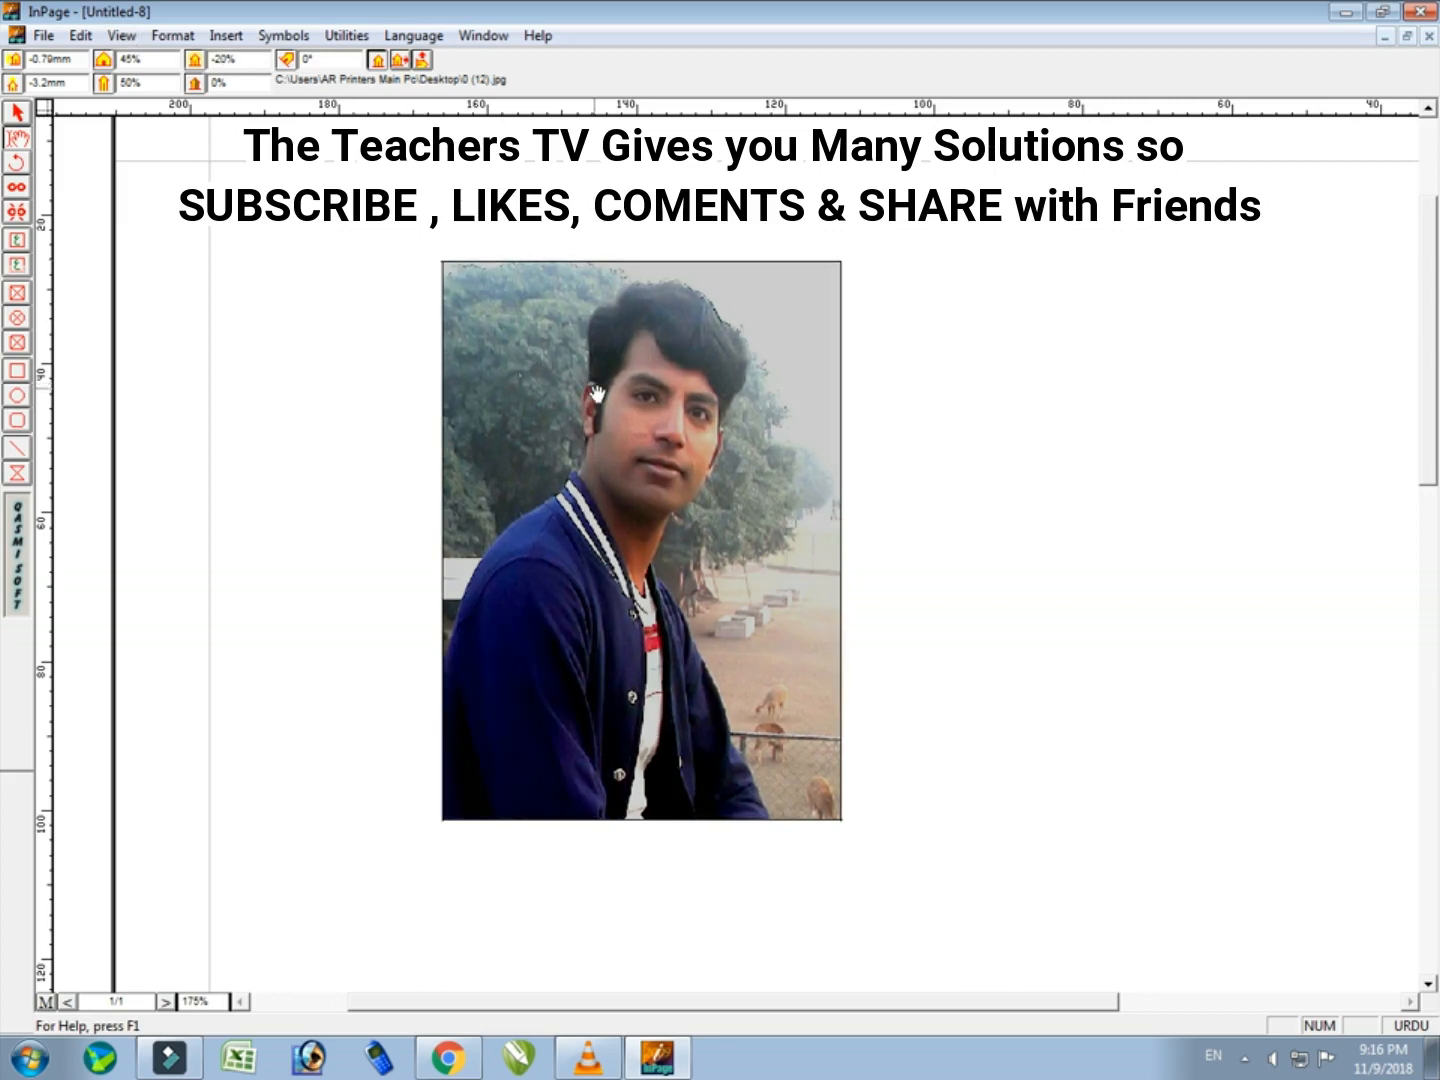
double_click(239, 58)
key(BackSpace)
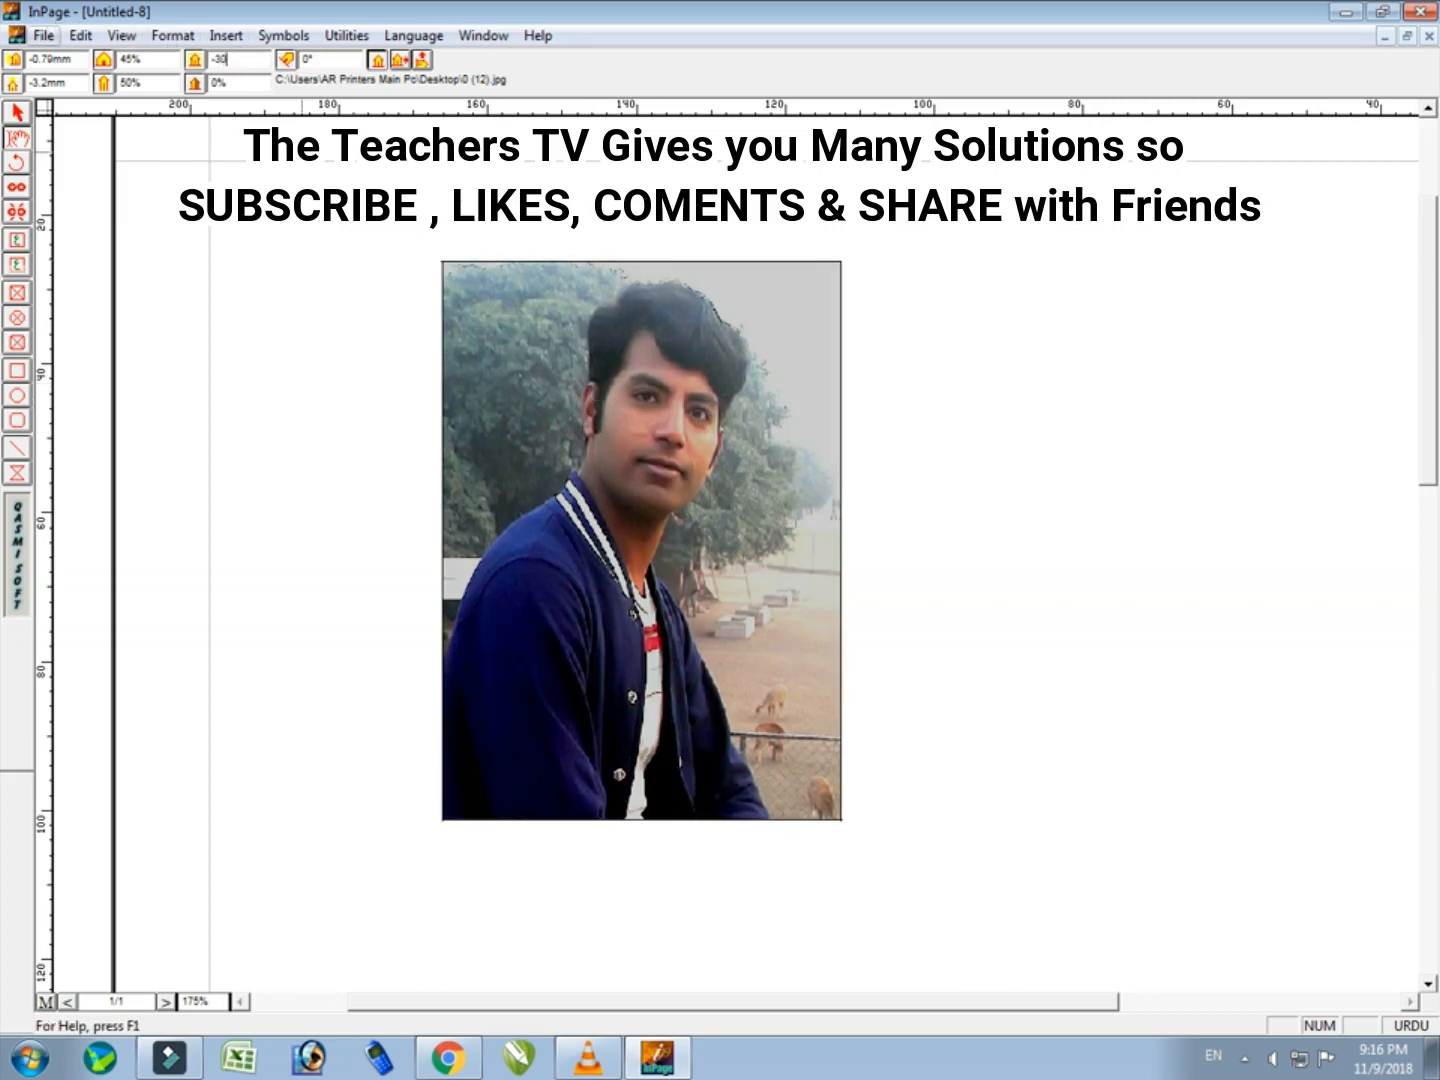
key(Return)
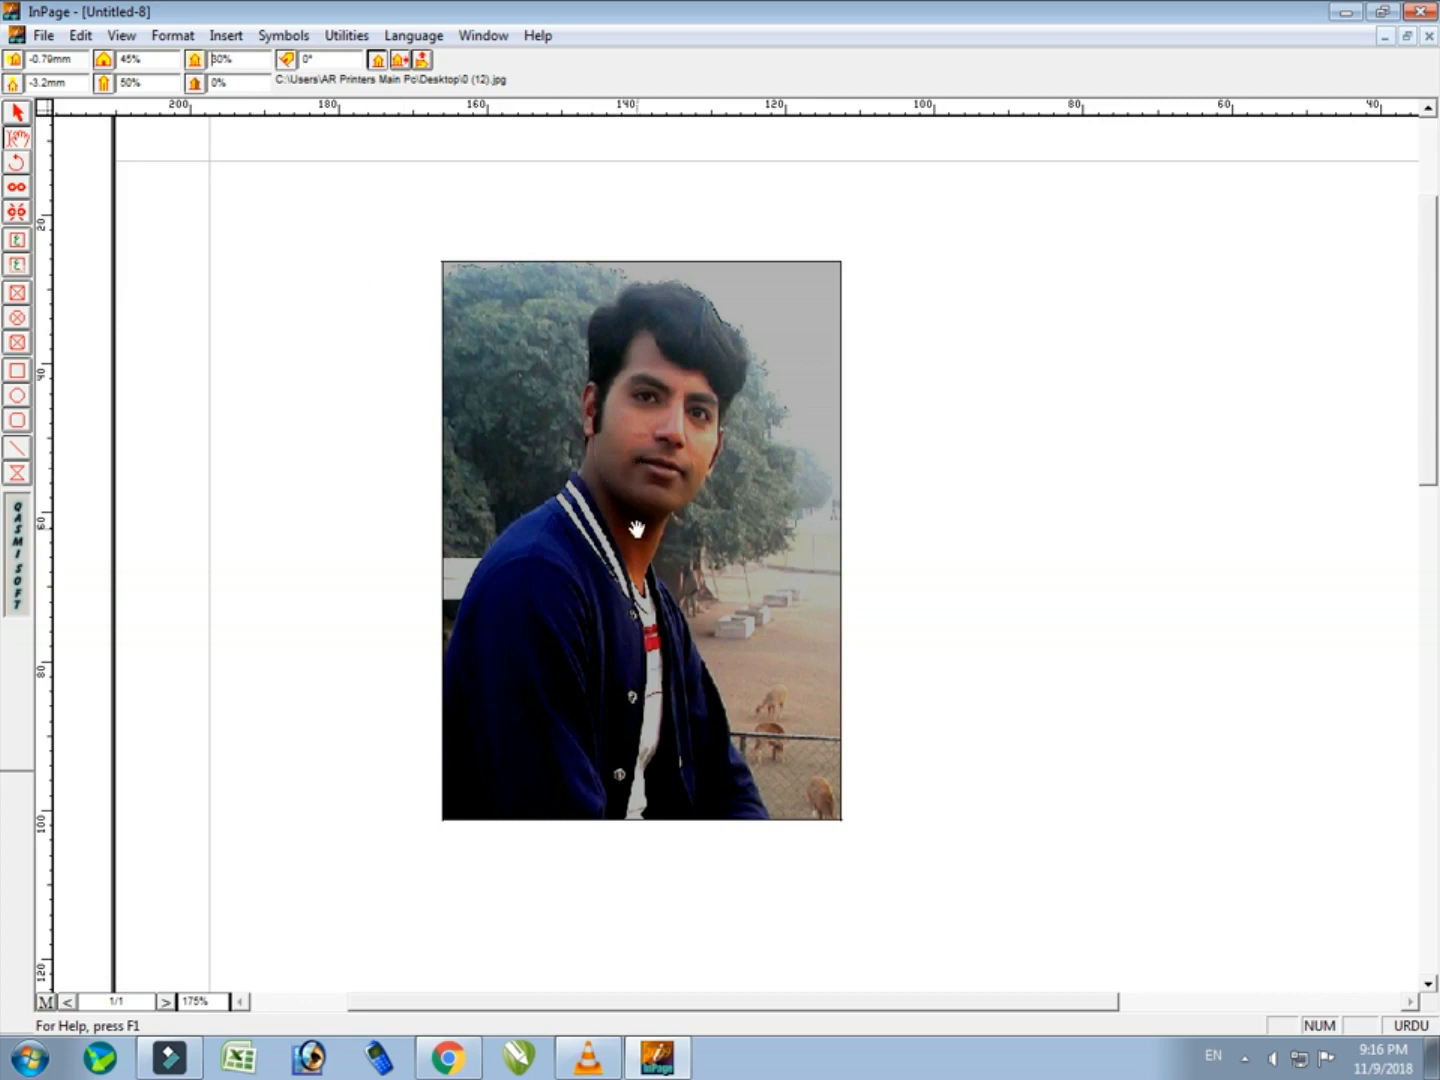
- Set the photo's picture brightness to 30% and reset it to 0%
key(Return)
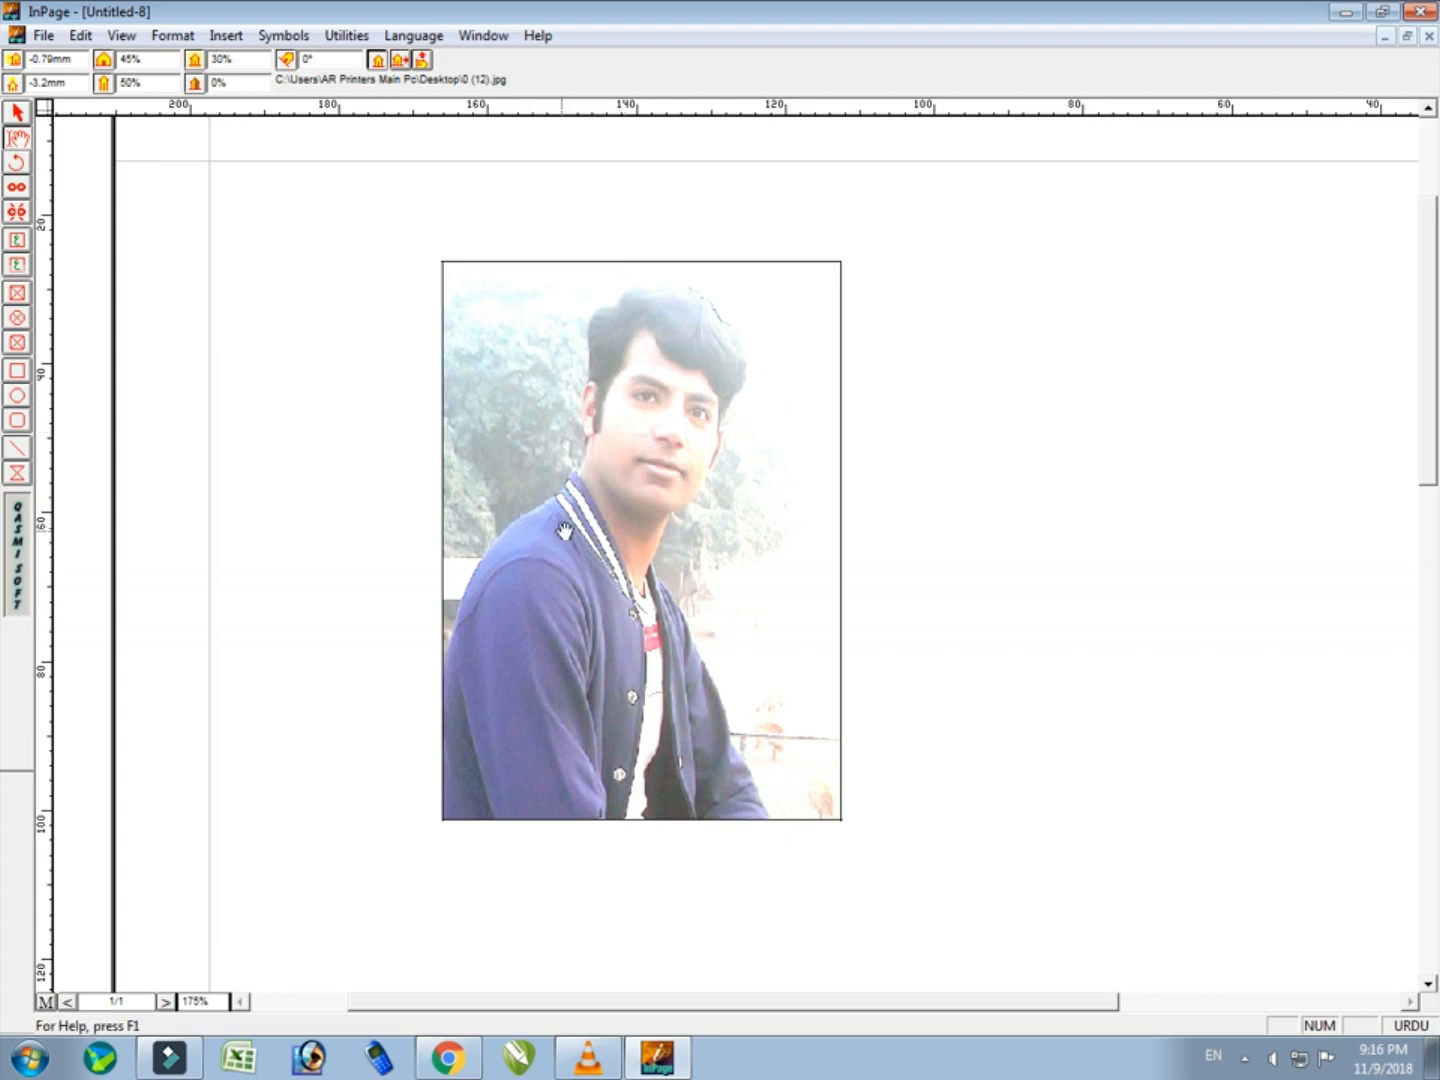
double_click(243, 60)
text(0)
key(Return)
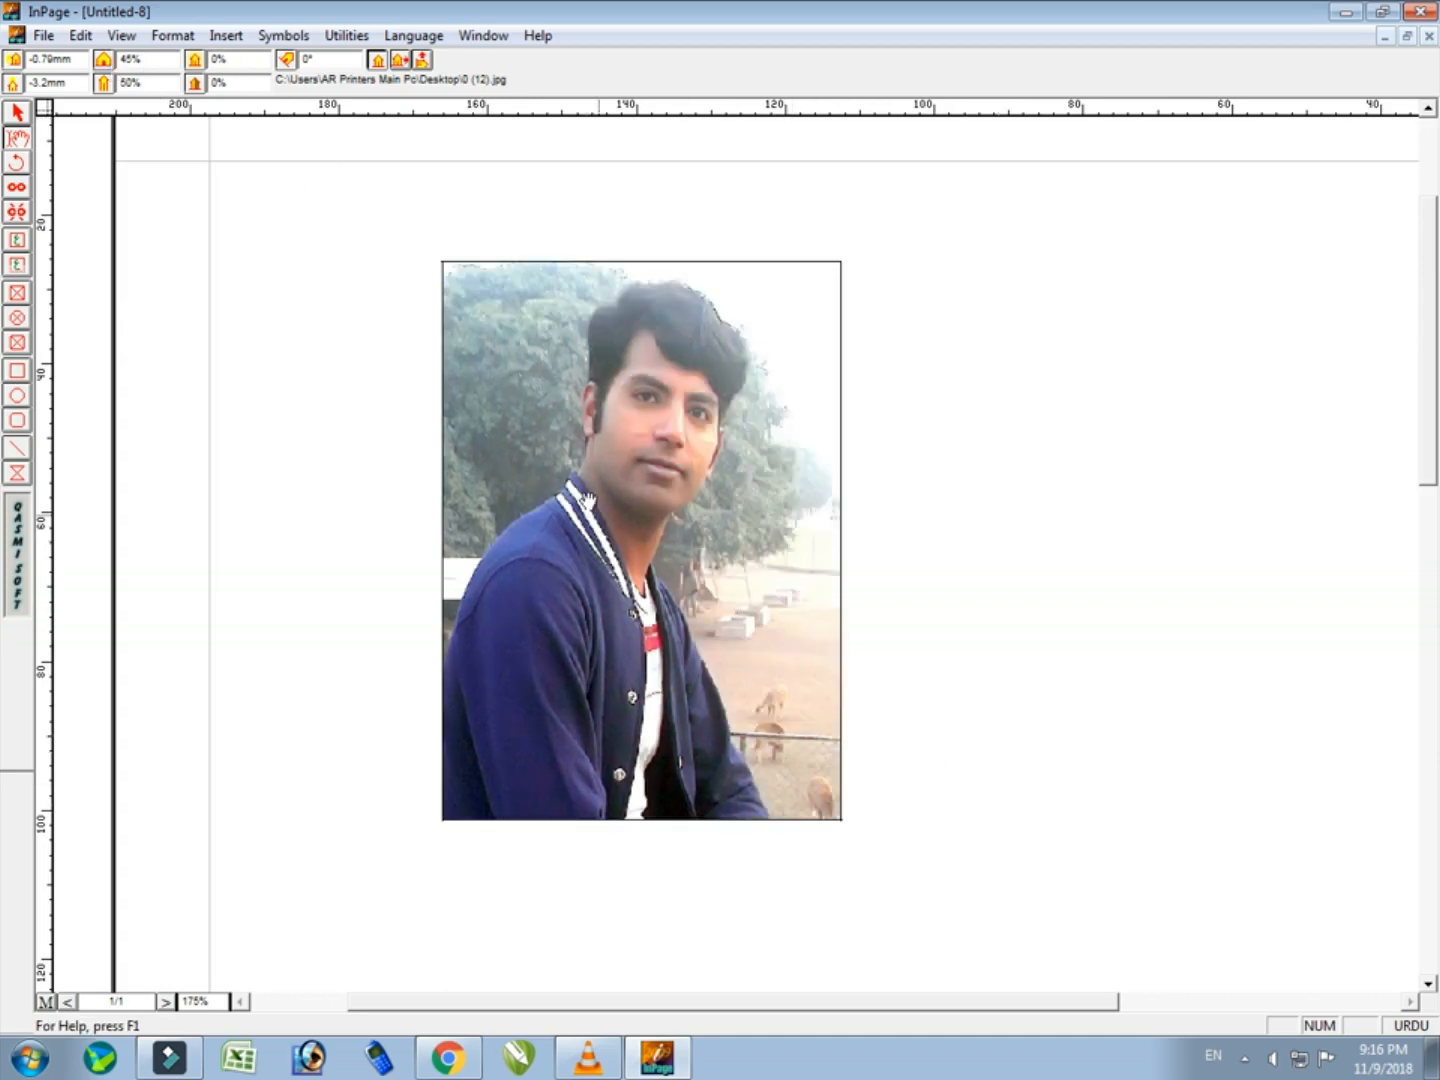
- Try picture contrast values of 50% and 70% on the photo, and reset the contrast to 0%
double_click(239, 77)
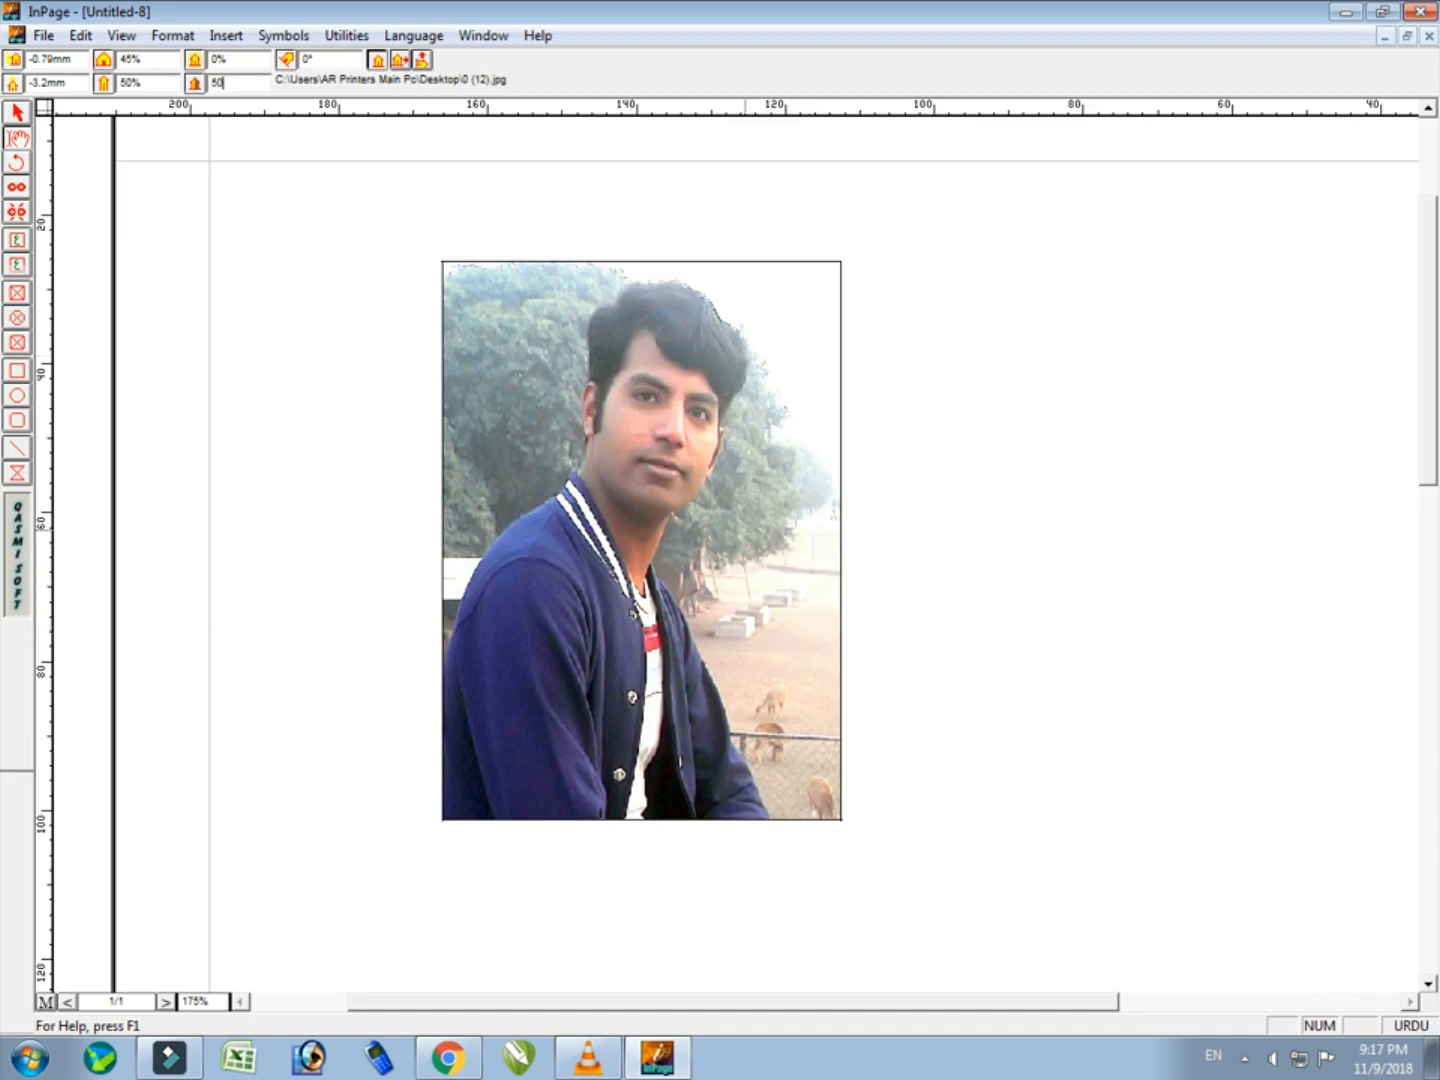
key(Return)
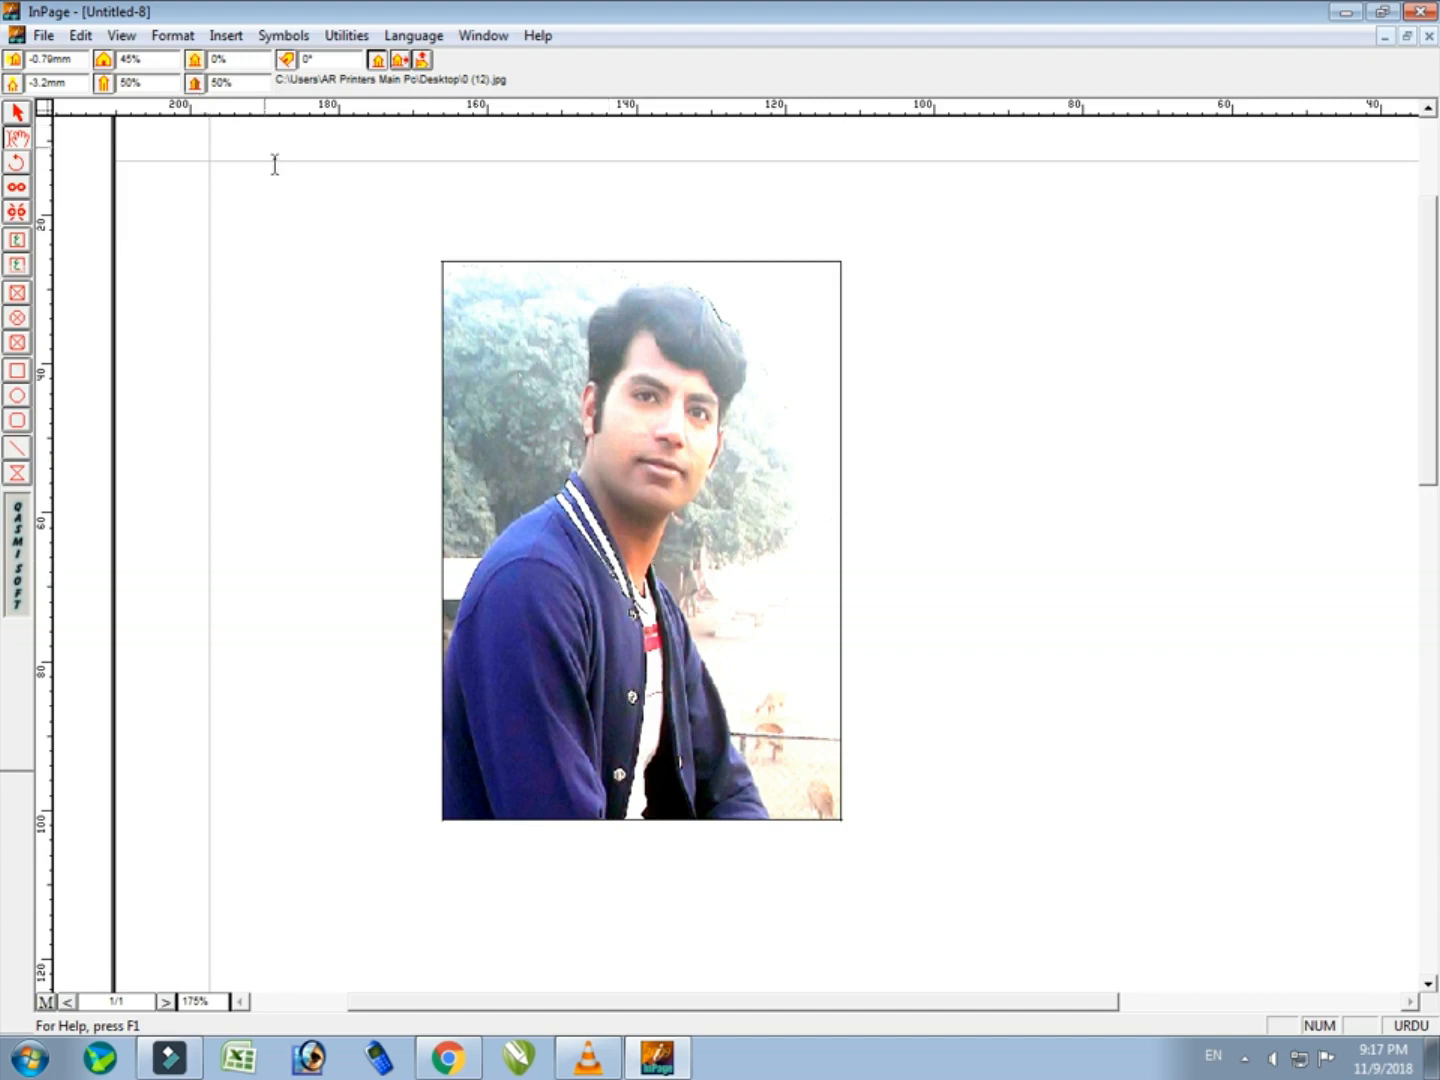
double_click(263, 84)
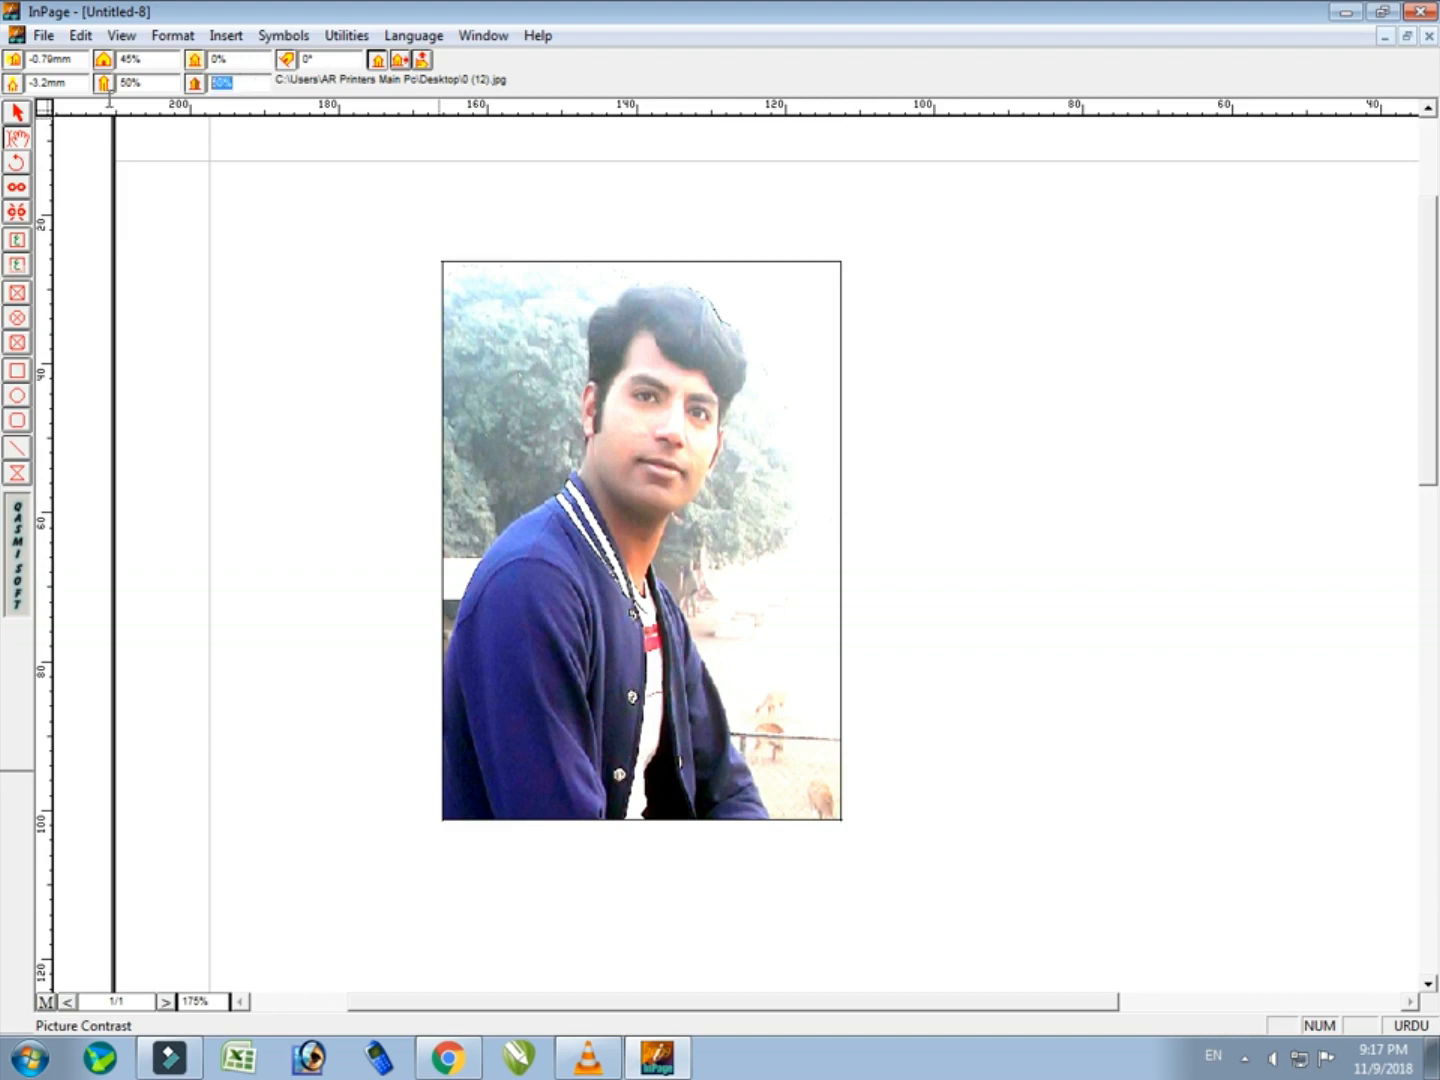
key(Return)
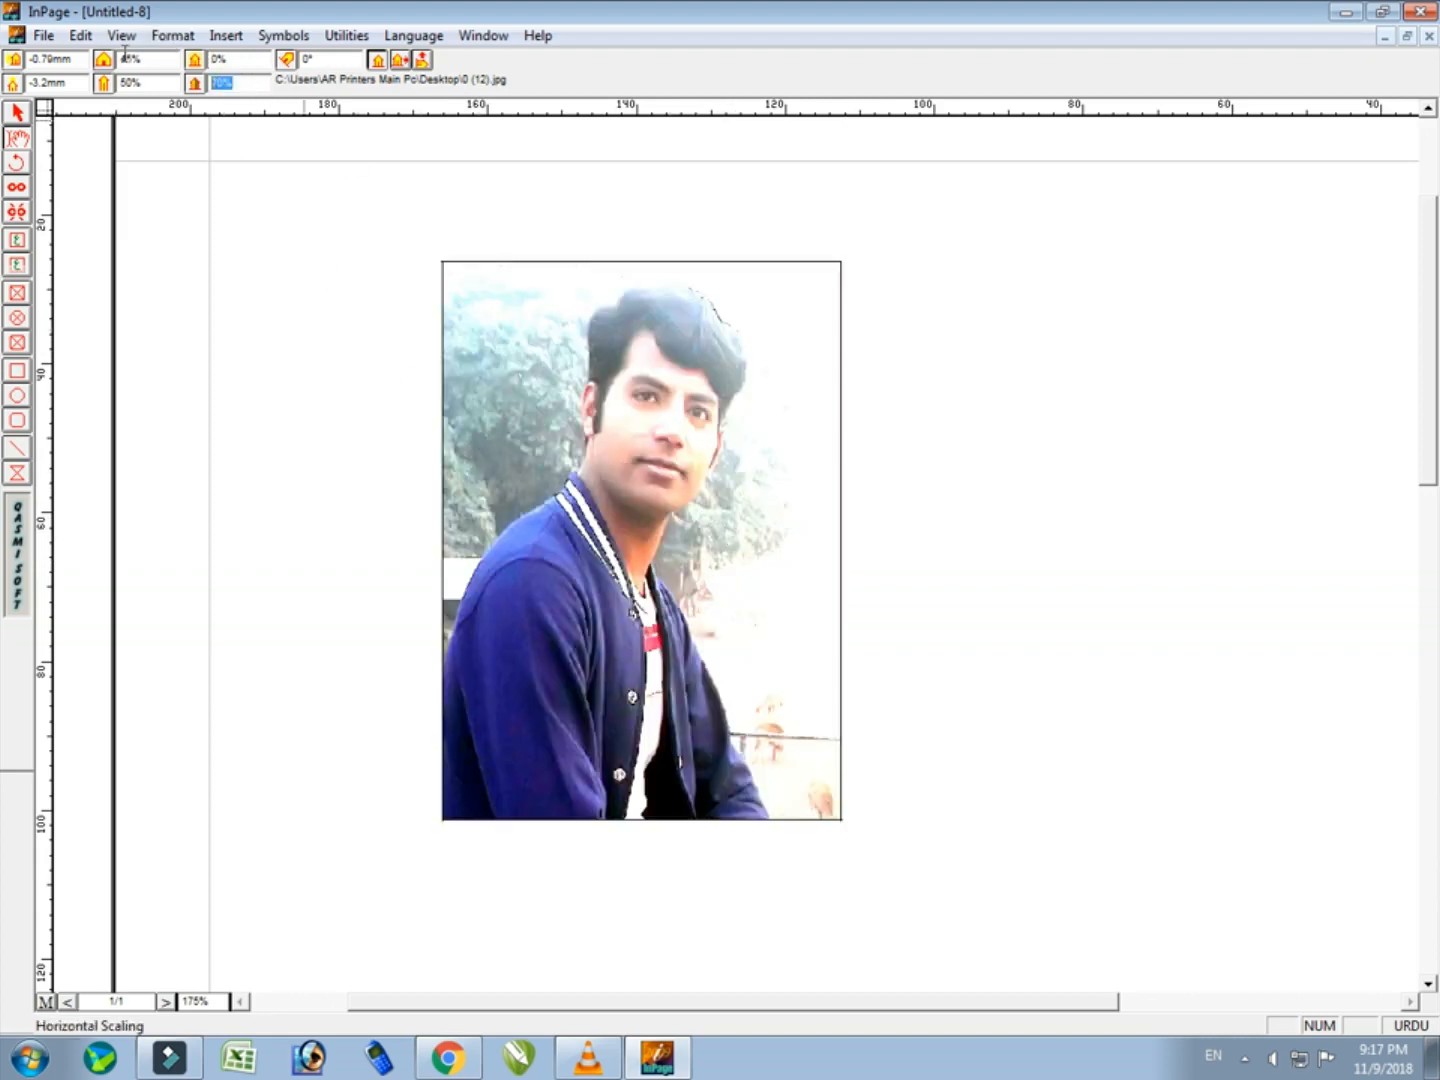
text(0)
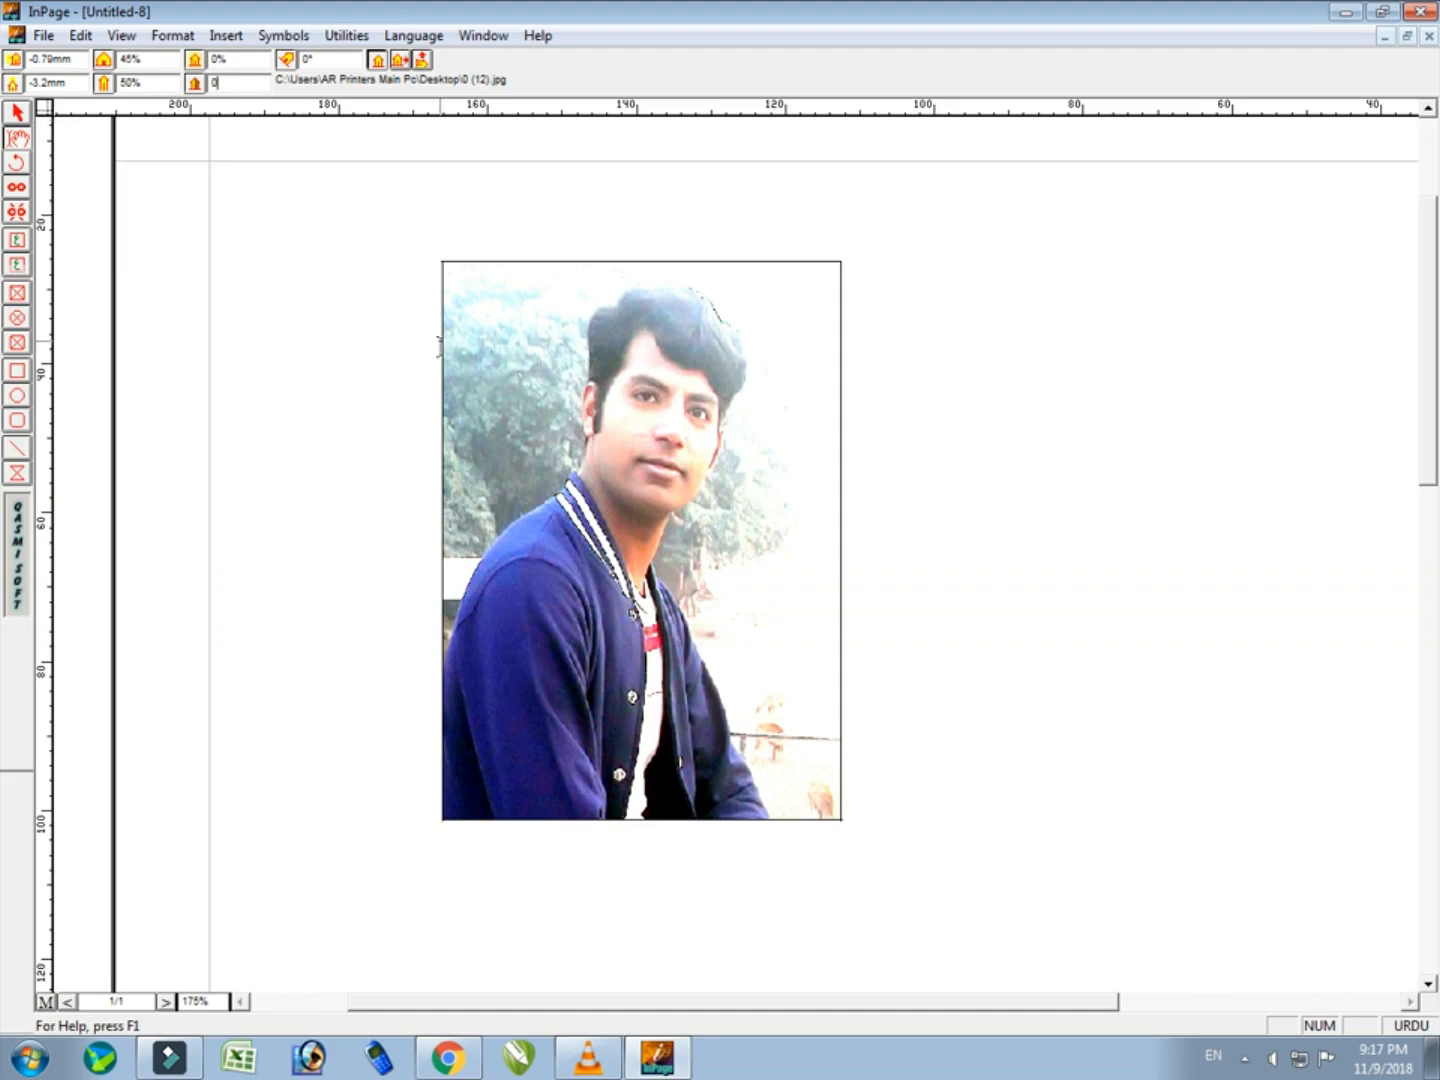
key(Return)
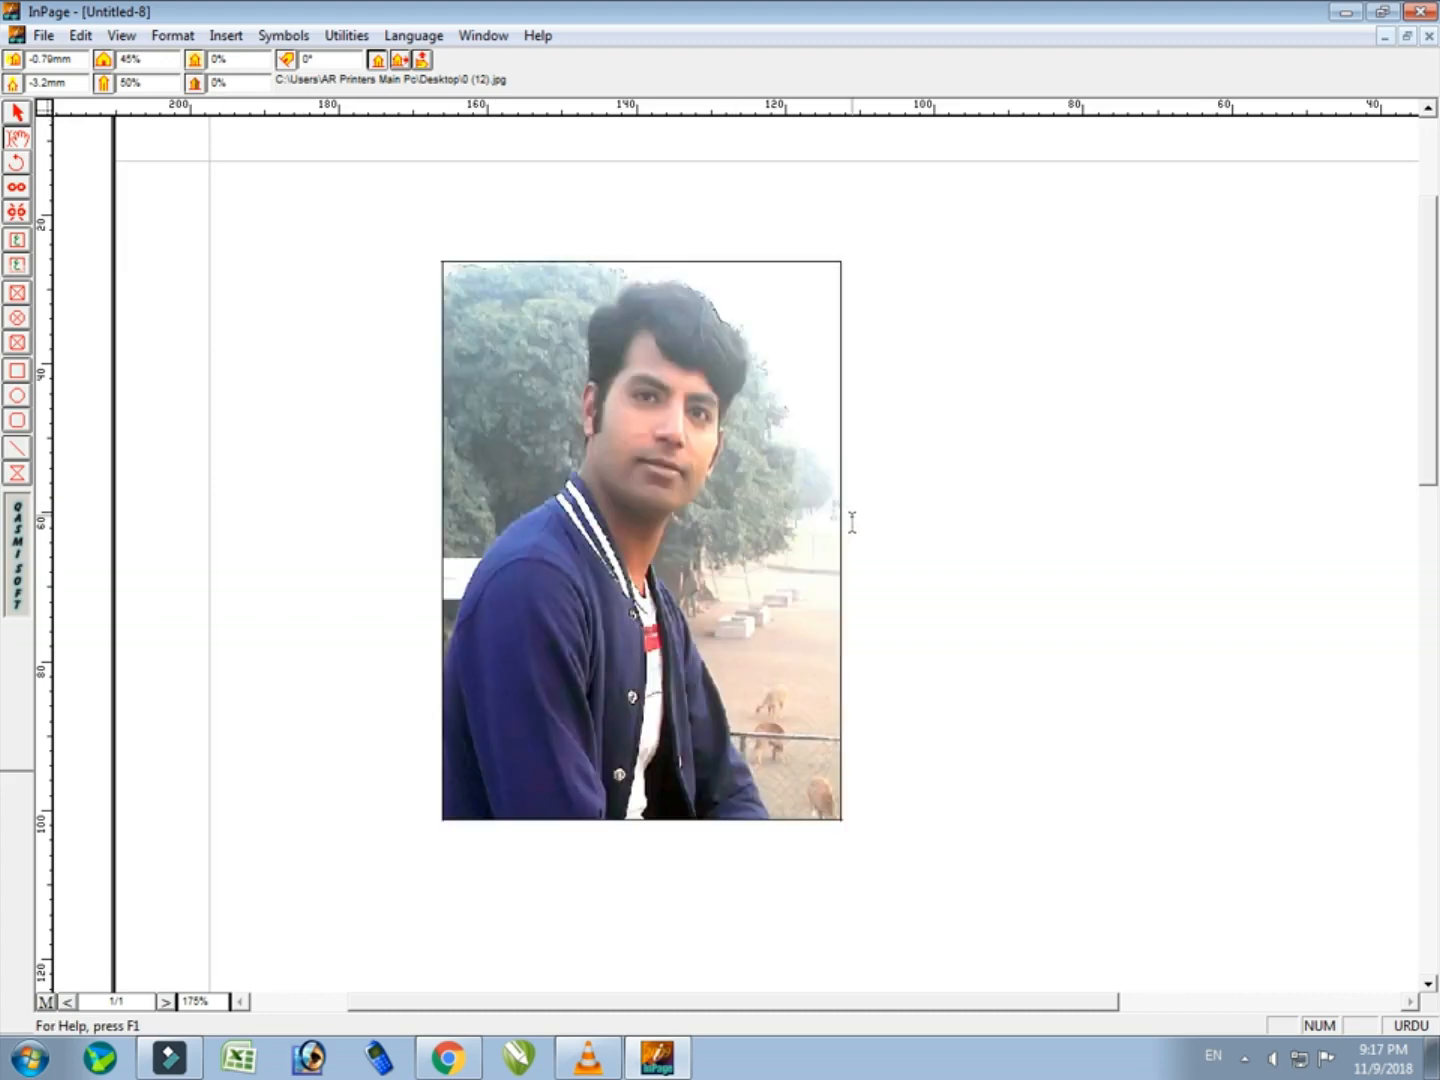
- Try picture contrast values of -10%, -20% and -50% on the photo
click(248, 84)
text(-10)
key(Return)
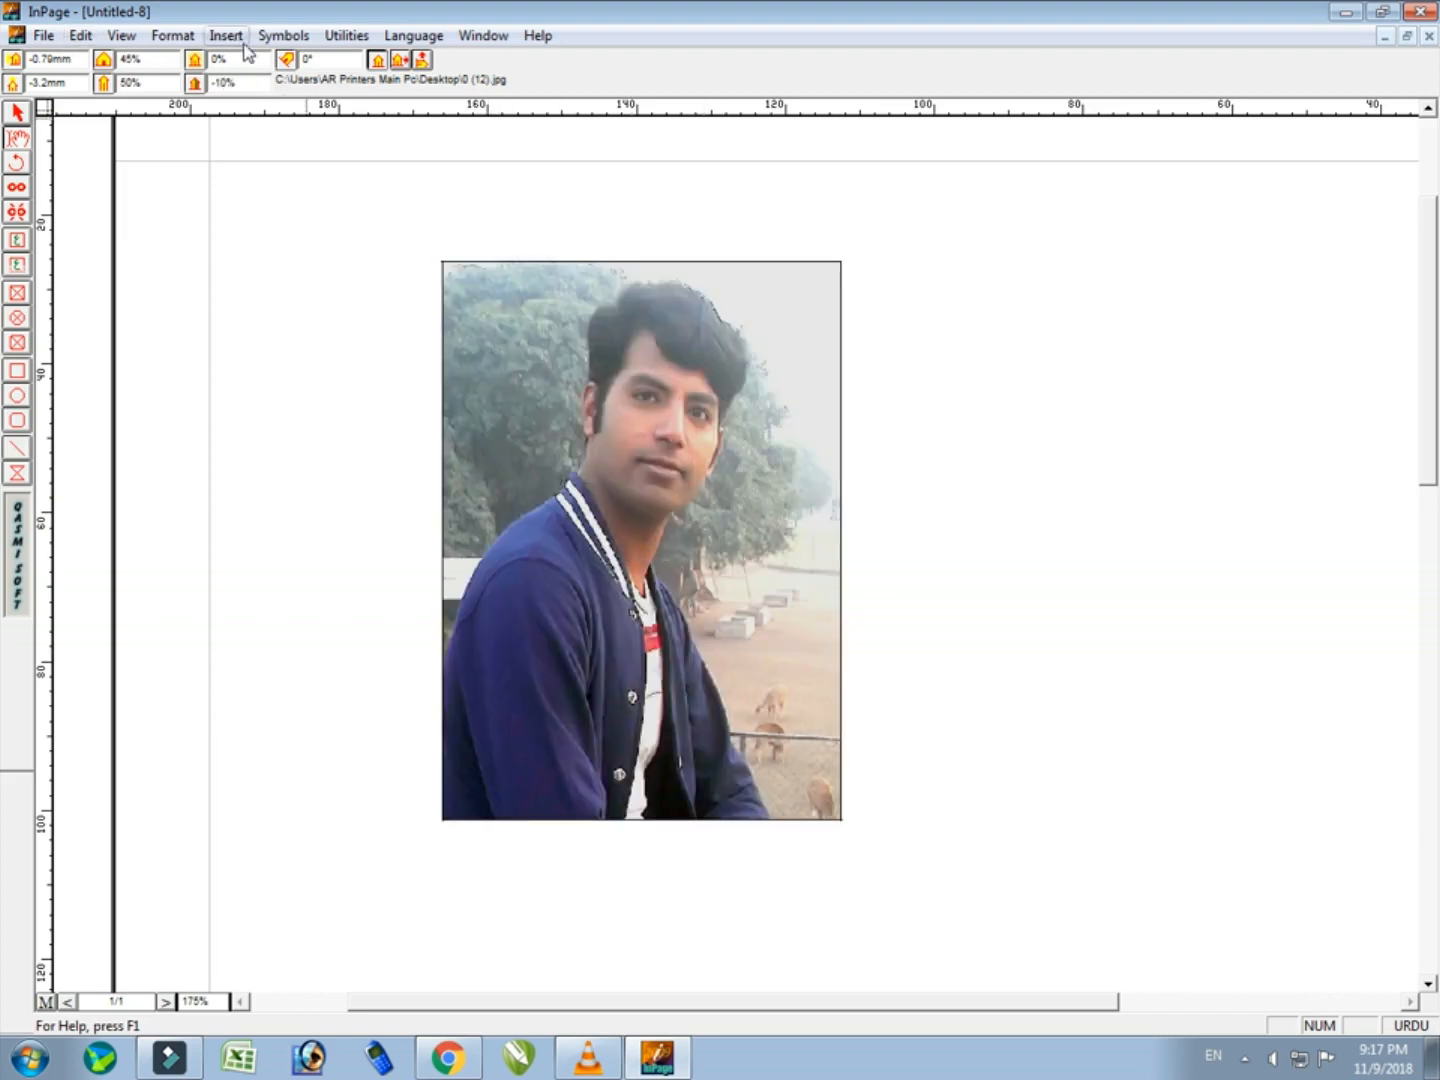
click(252, 84)
key(Return)
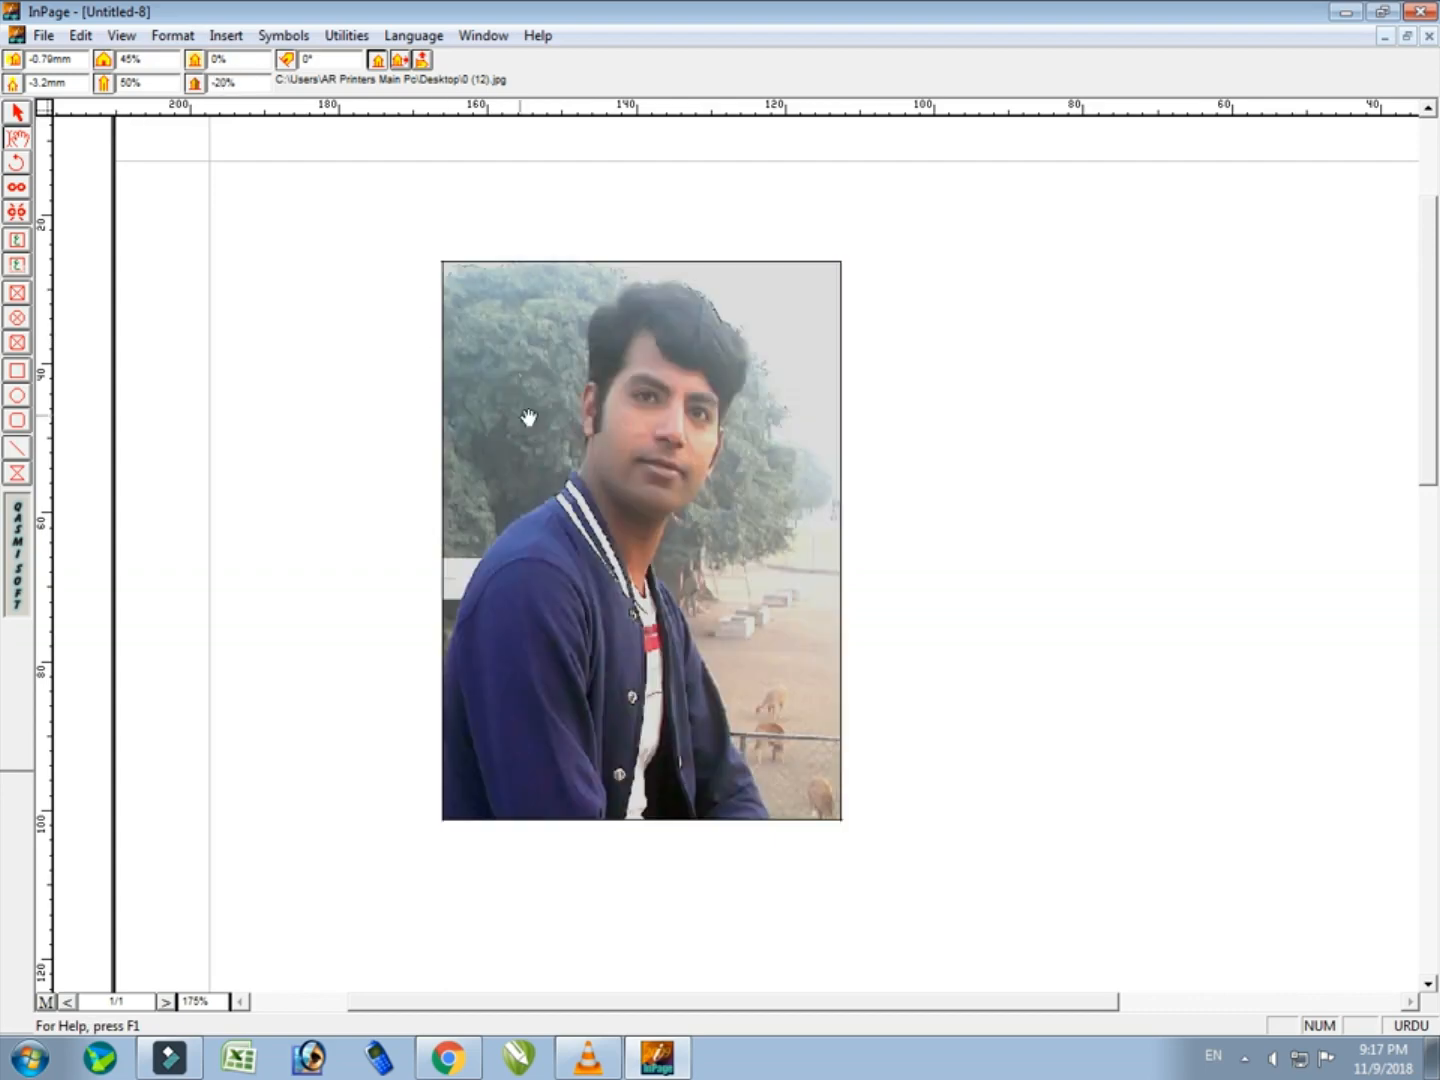
click(246, 83)
key(BackSpace)
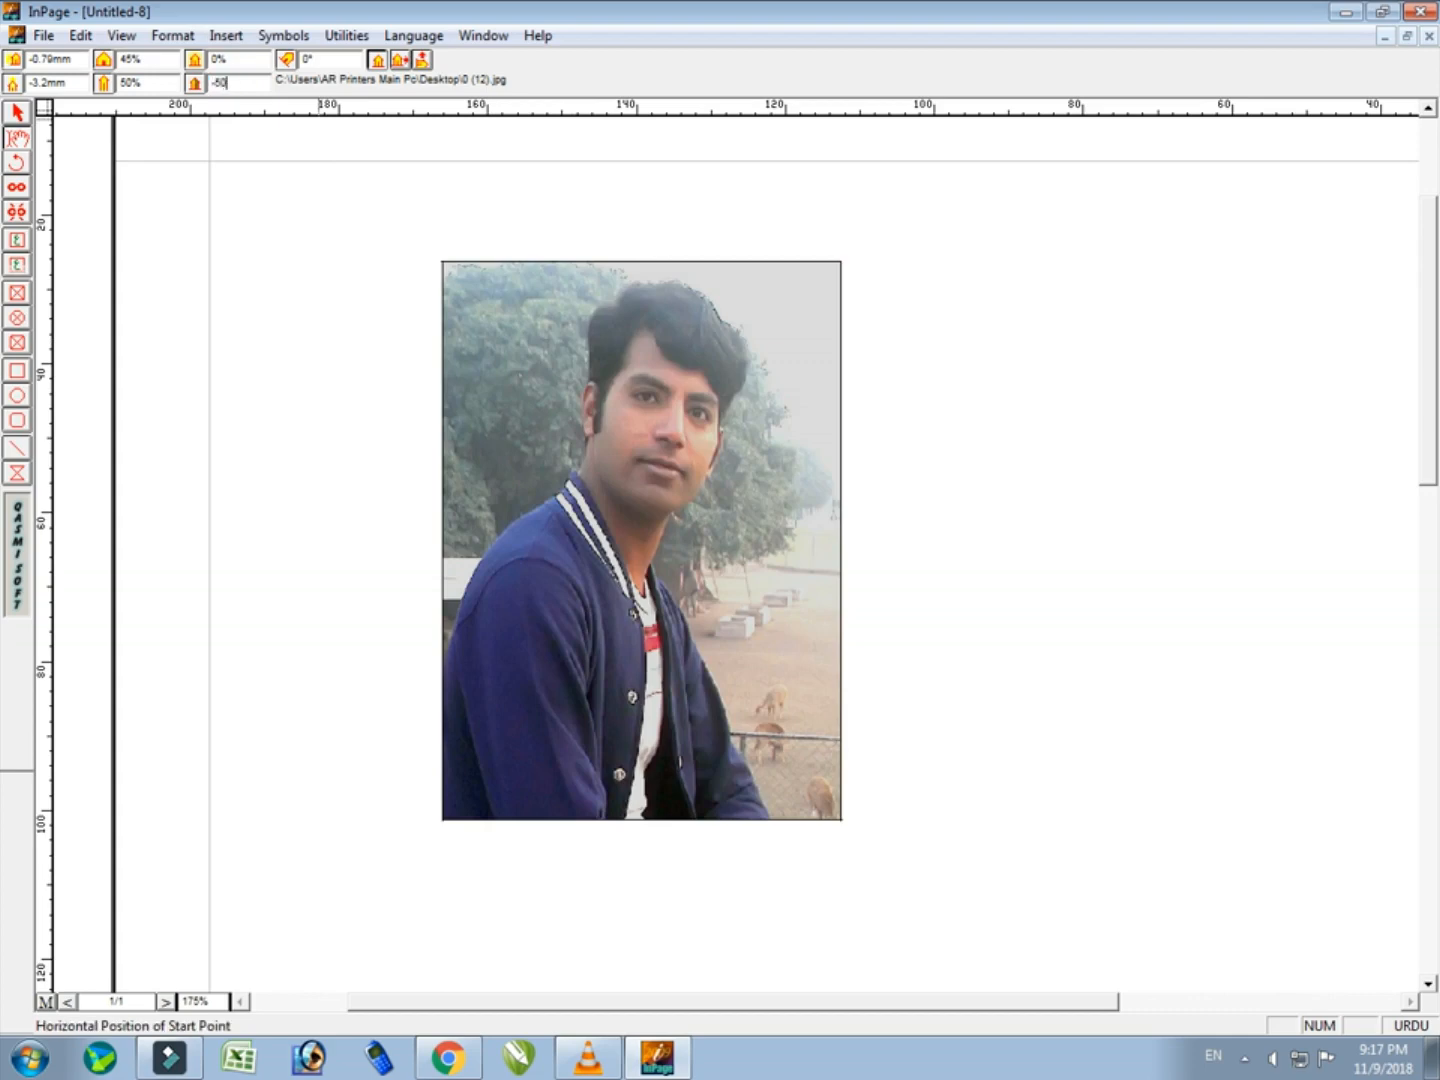
key(Return)
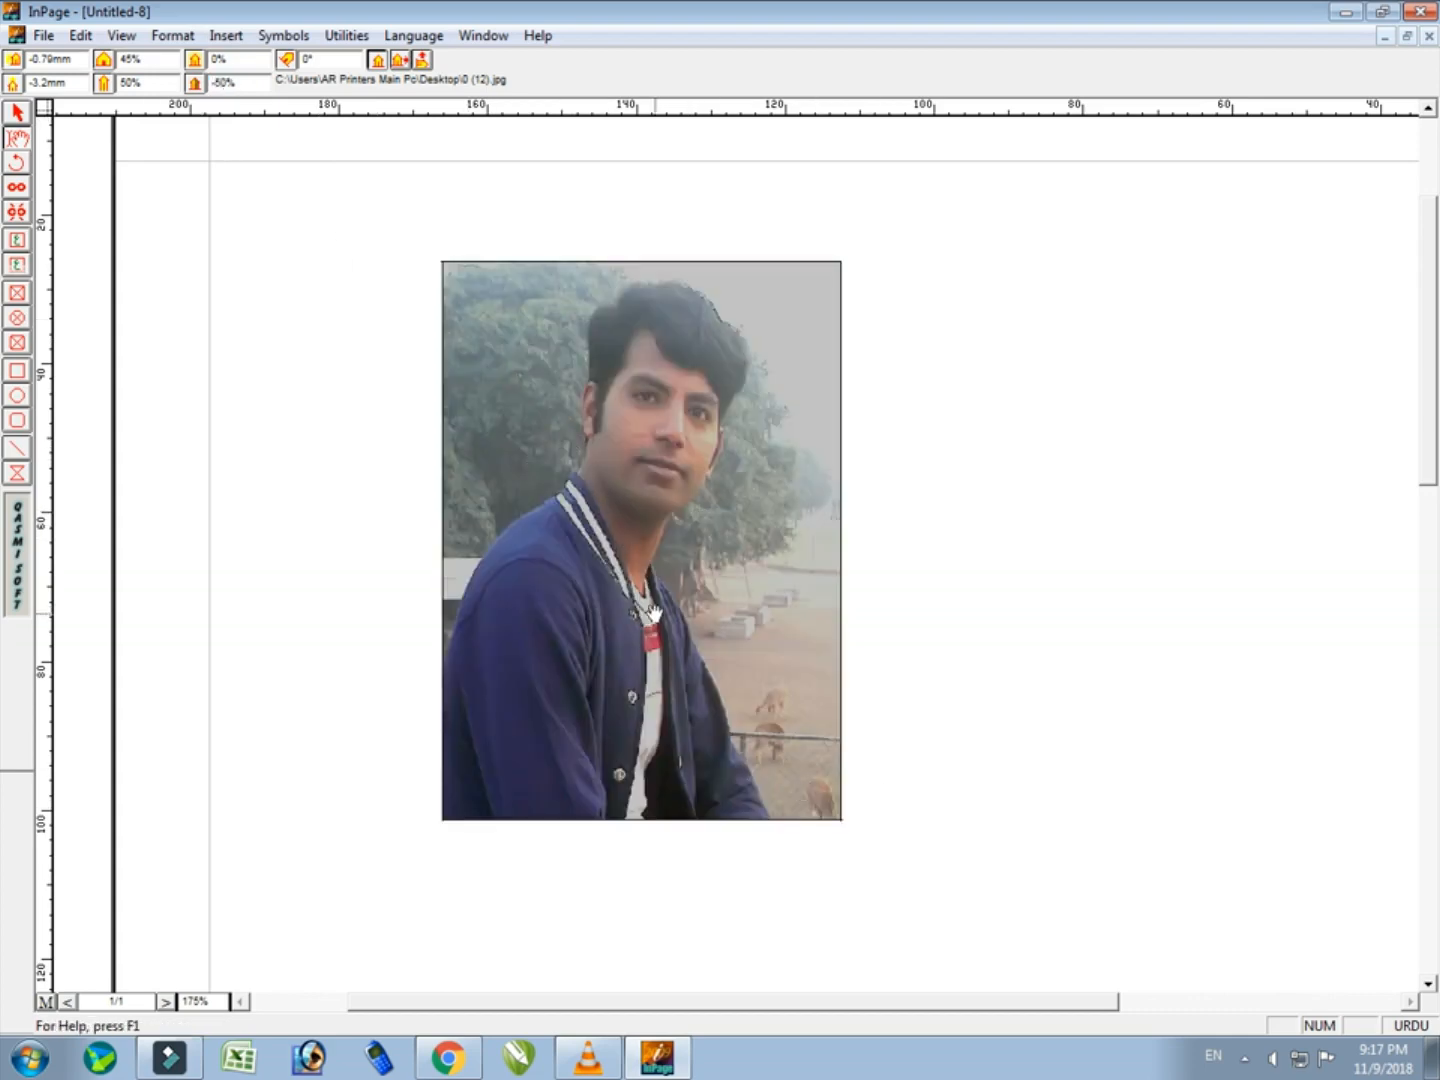
- Set the photo's picture contrast to 50% and reset it to 0%
click(221, 84)
text(5)
key(Return)
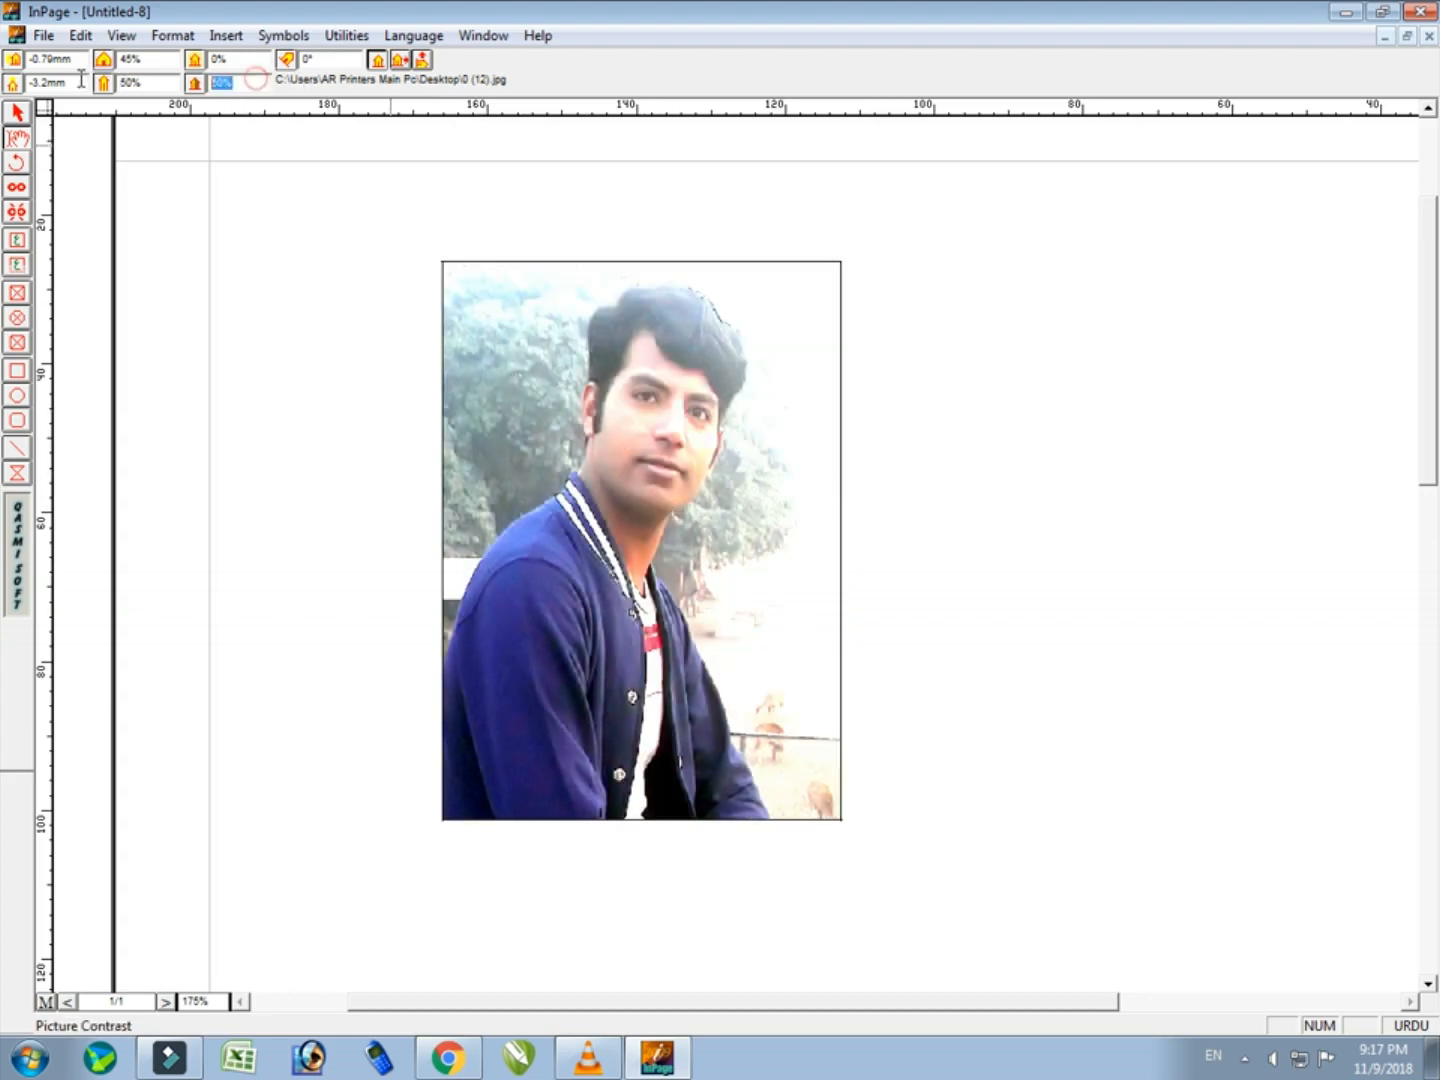
click(221, 83)
text(0)
key(Return)
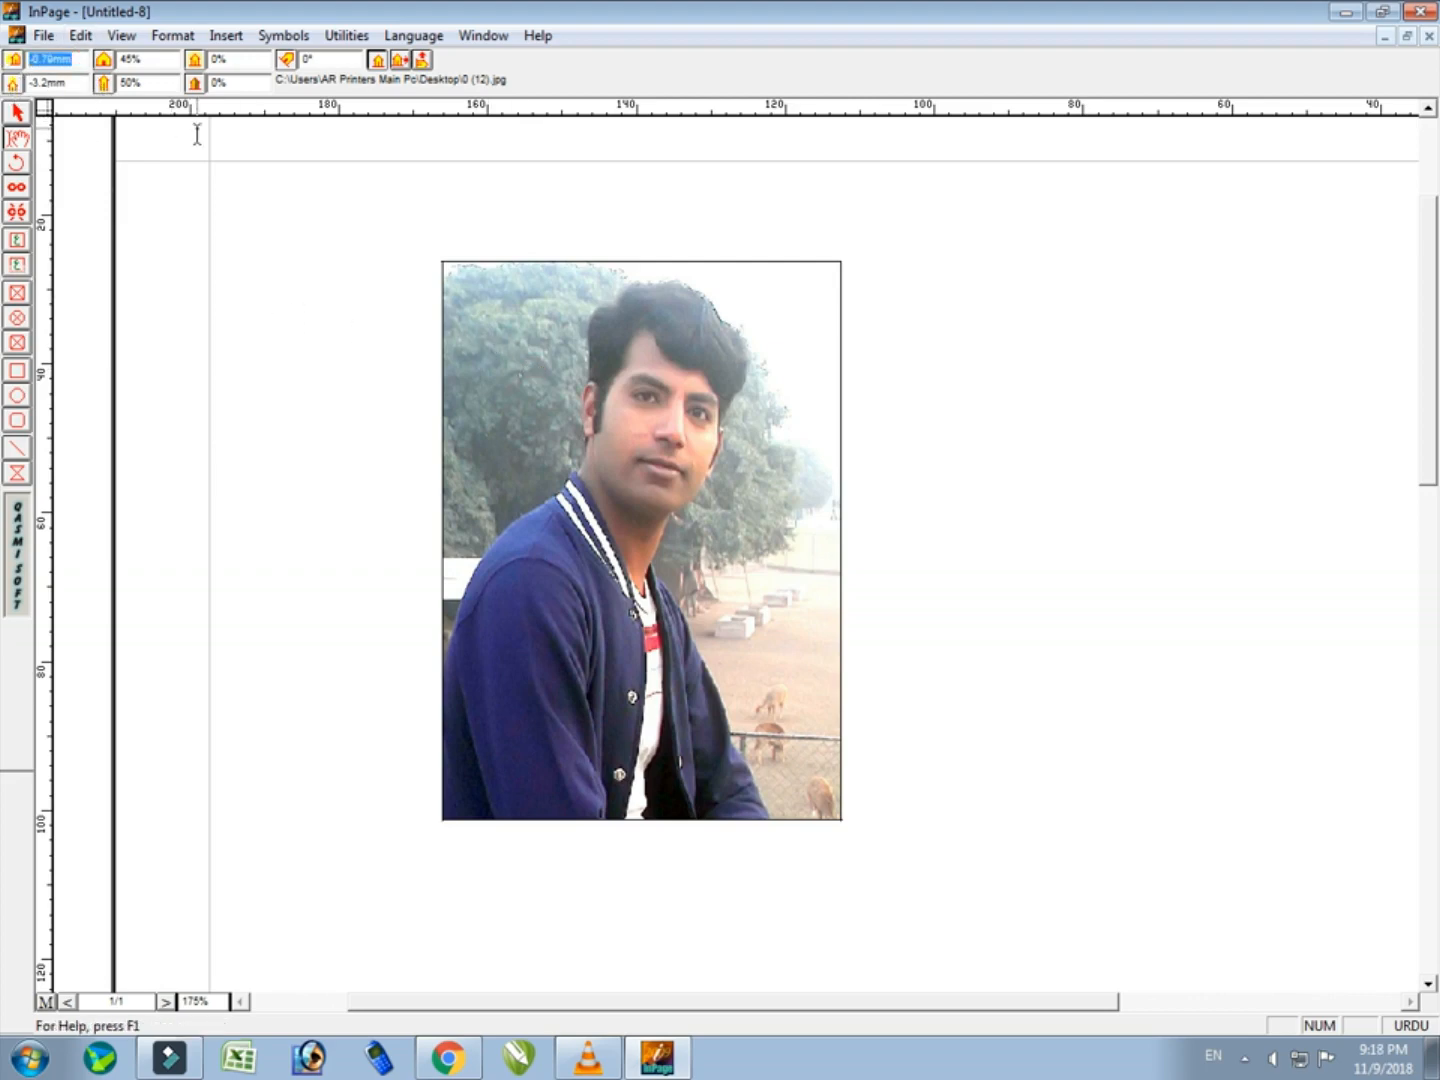
- Try a horizontal position of 1 mm and freehand shifts of the photo inside its box, and centre it again
text(1)
key(Return)
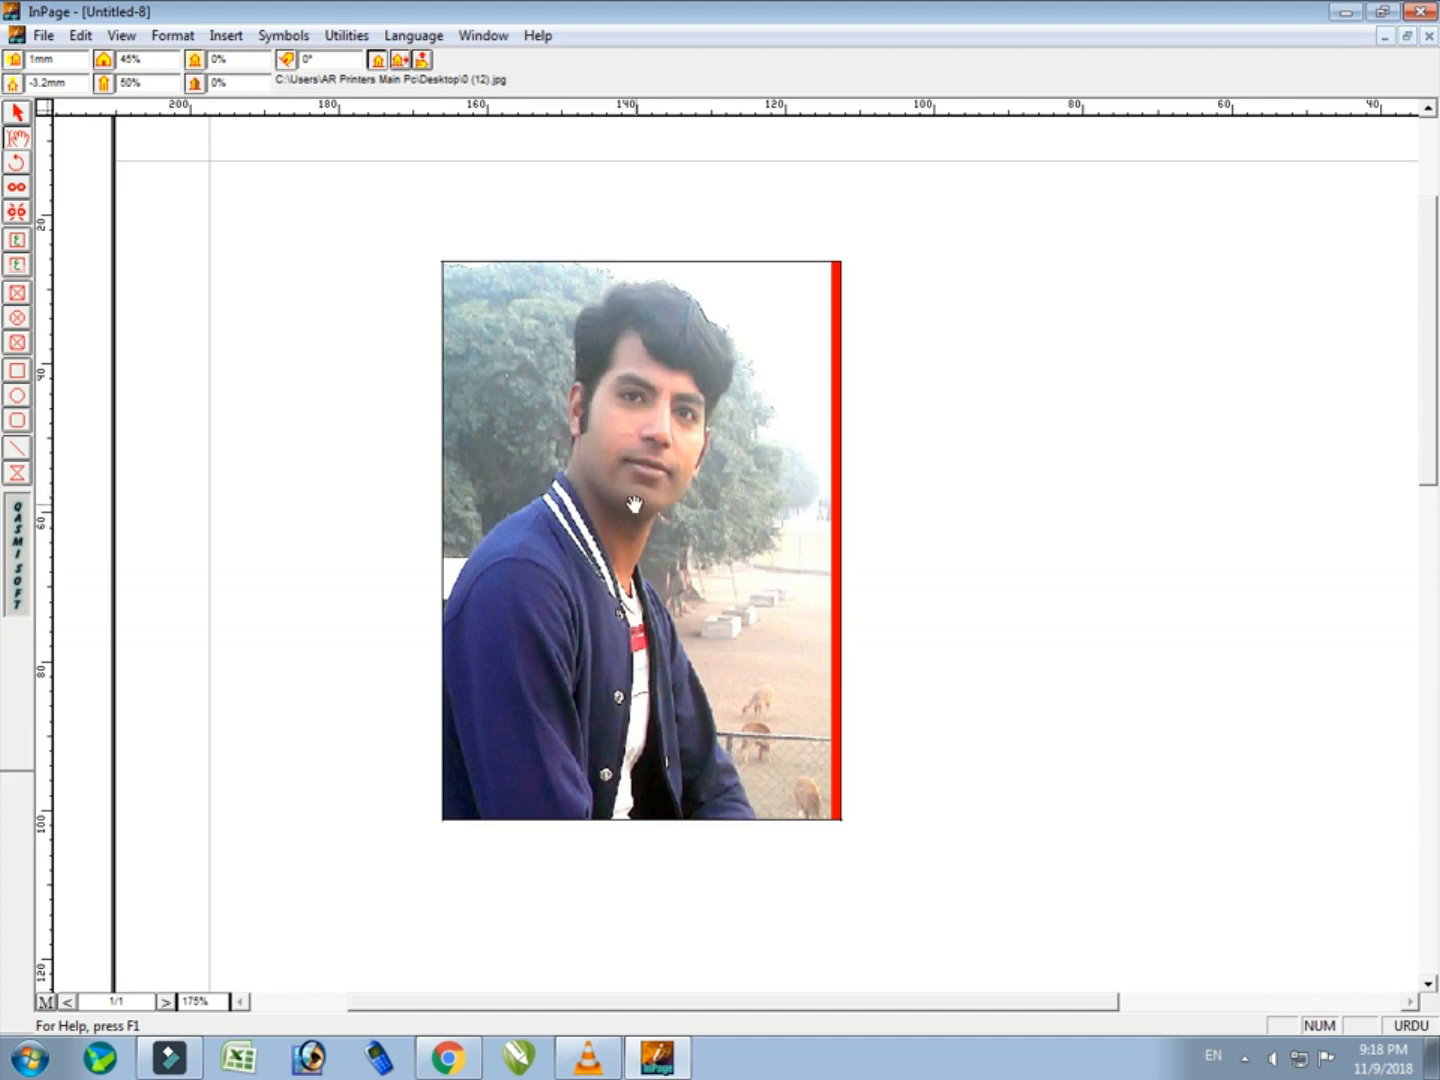
mouse_move(635, 508)
mouse_down()
mouse_move(672, 505)
mouse_move(641, 505)
mouse_up()
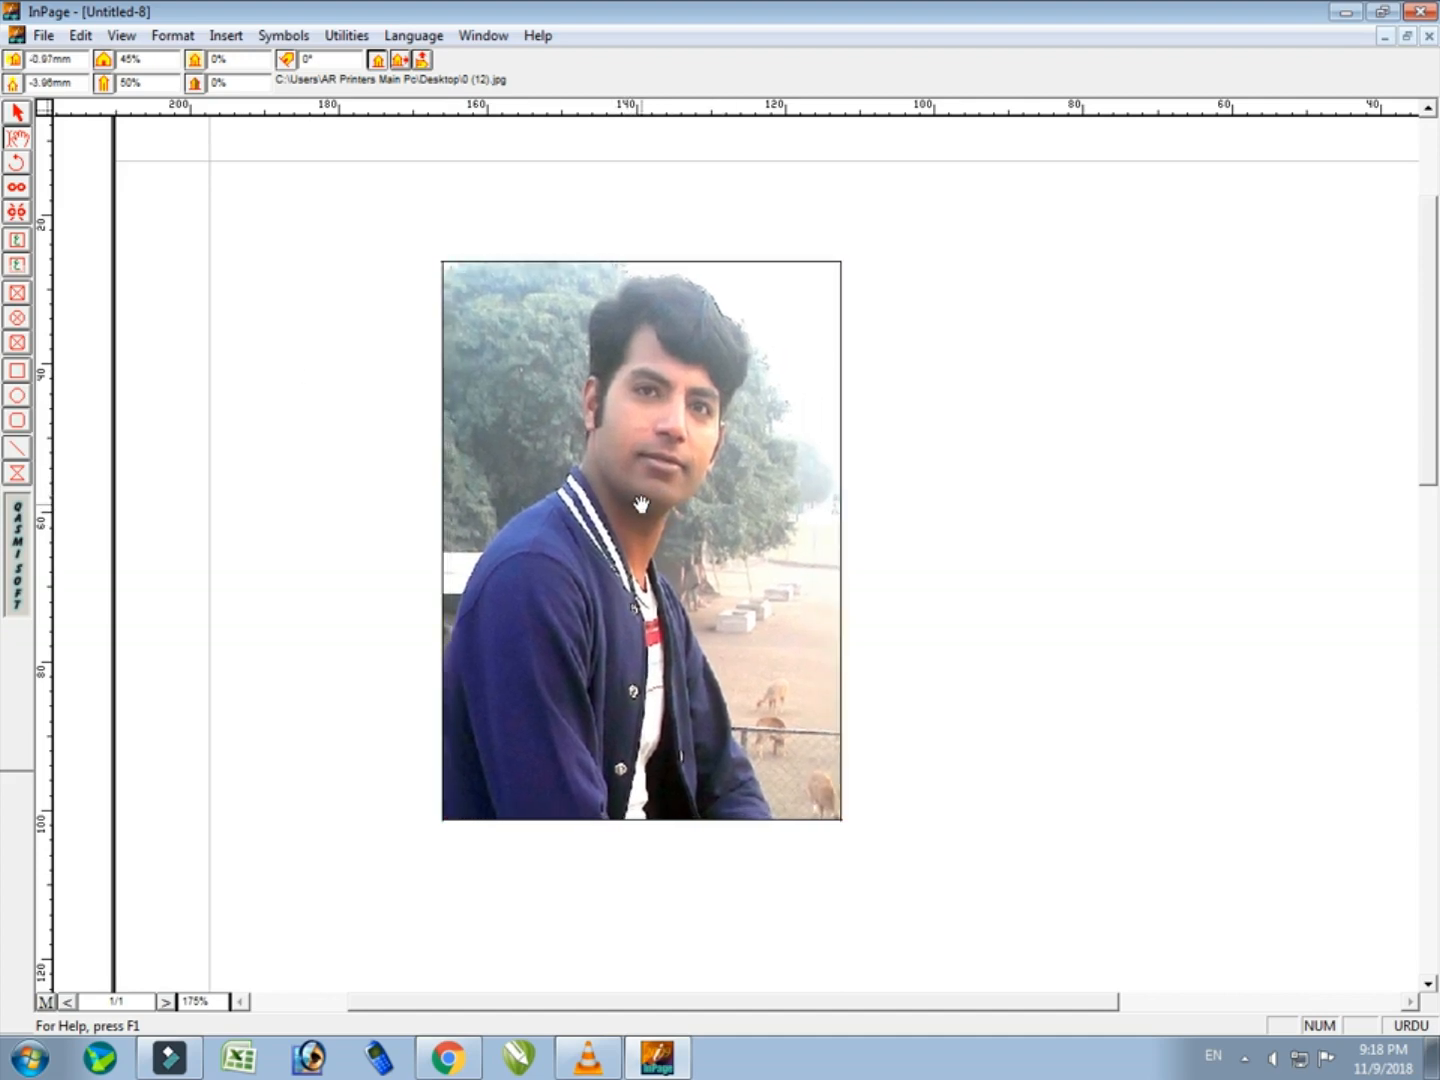
click(379, 61)
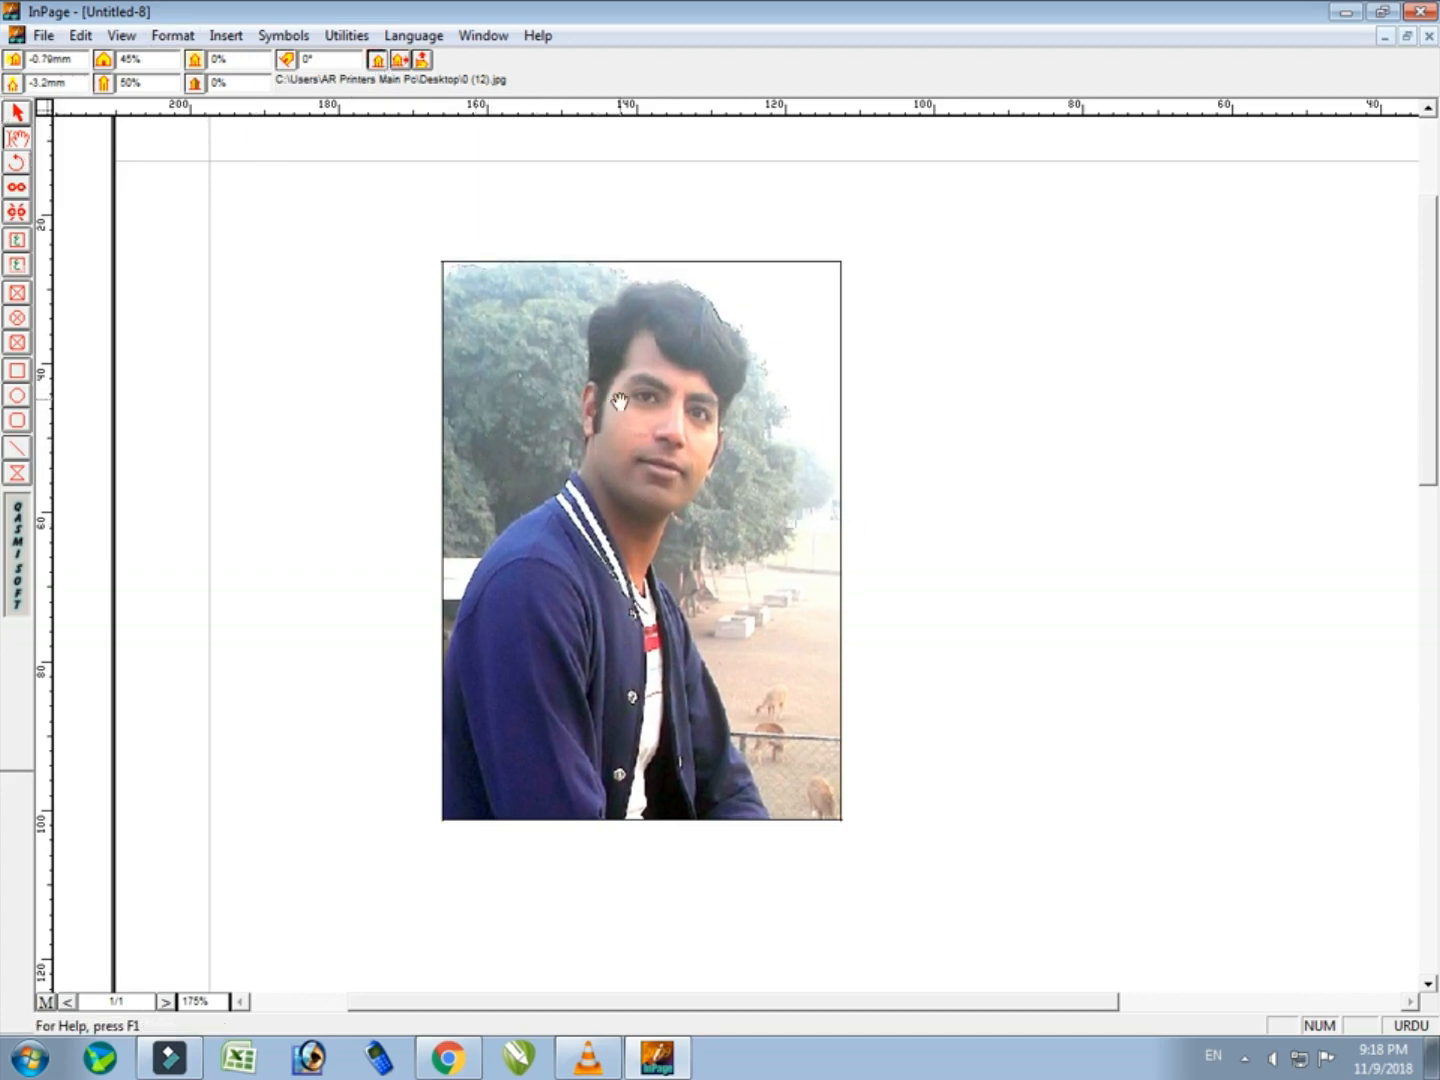
drag(610, 427, 636, 385)
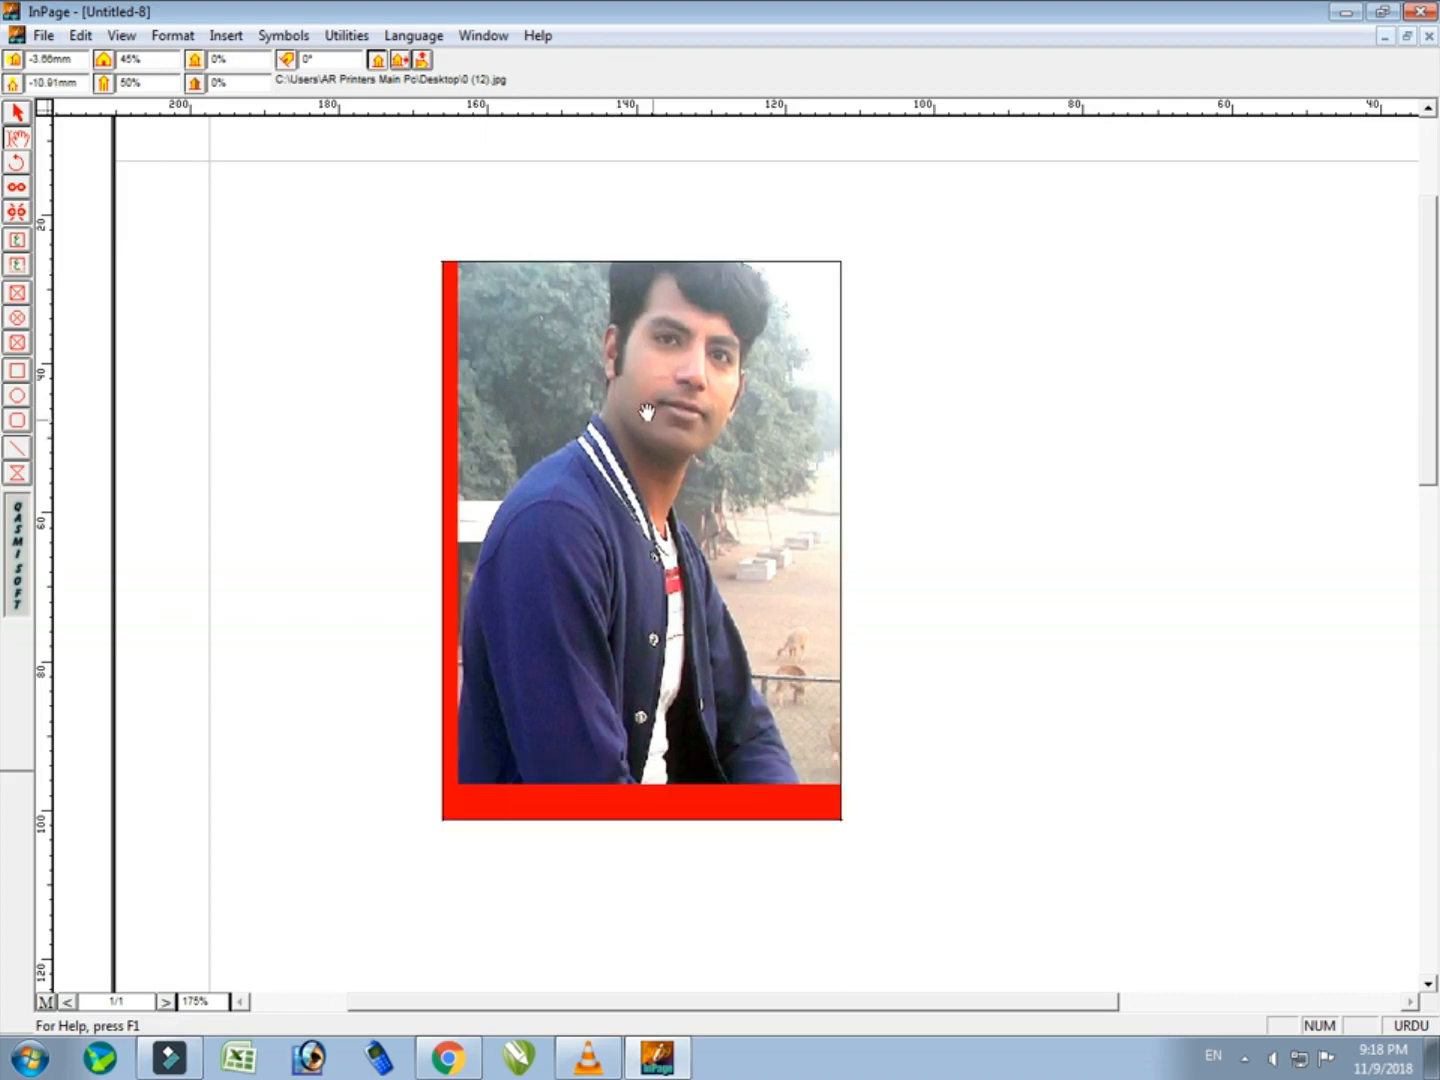
click(378, 61)
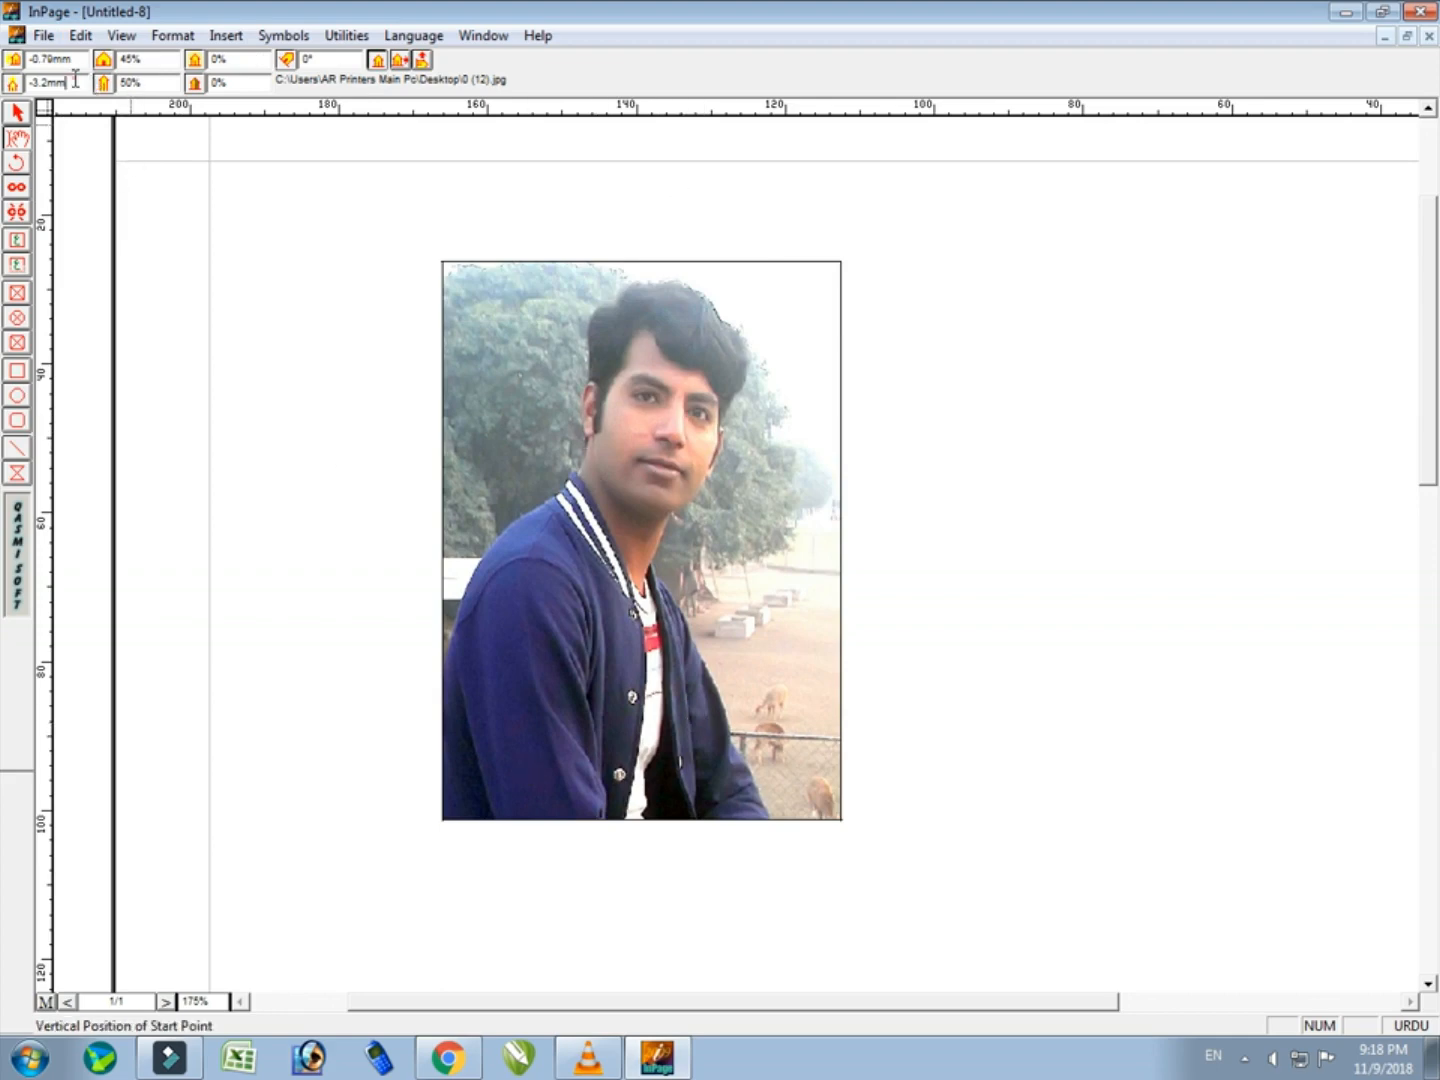
- Try vertical positions of 3 mm and 0 mm for the photo, and return it to the centre of its box
drag(76, 79, 5, 80)
text(3)
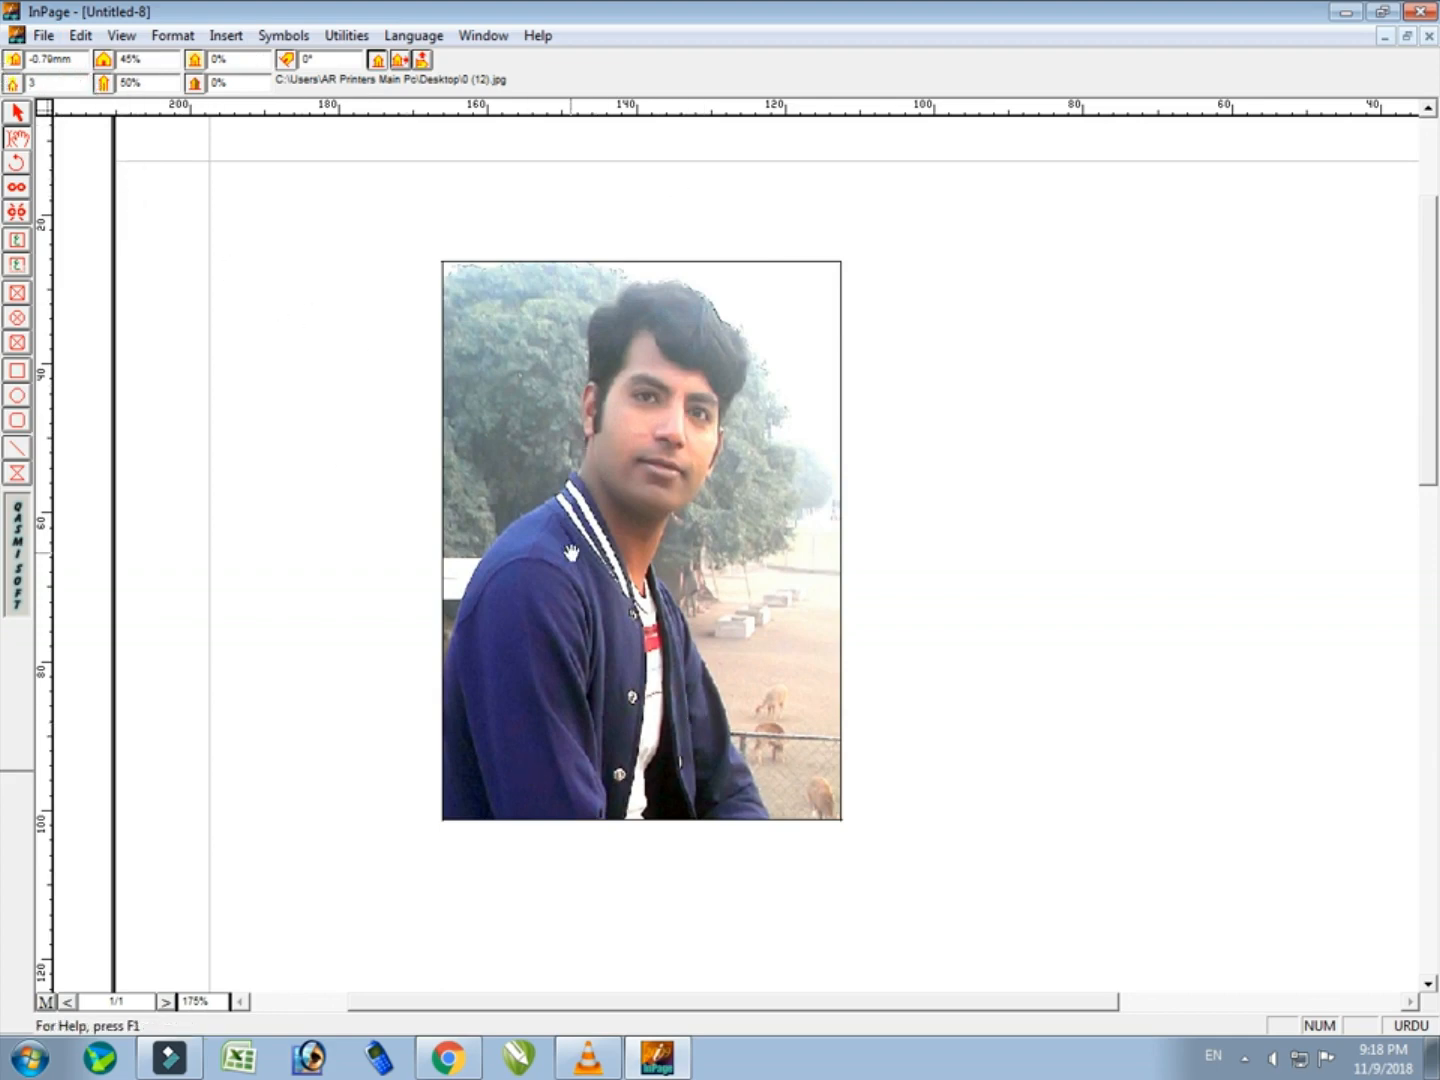
key(Return)
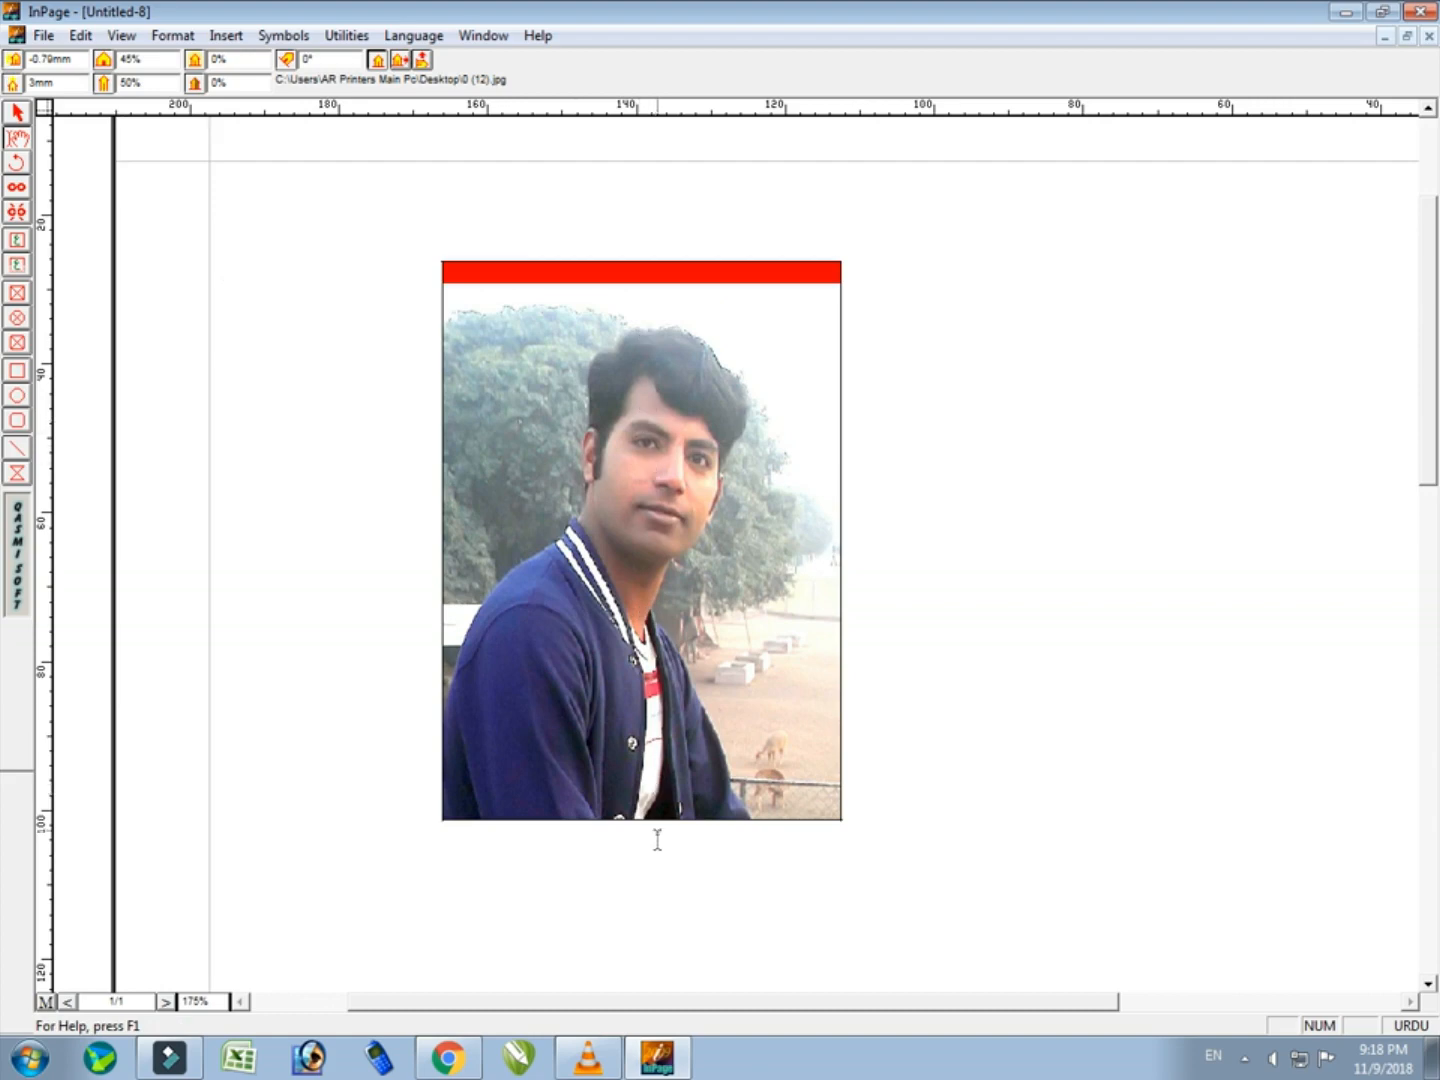
drag(52, 85, 5, 77)
text(0)
key(Return)
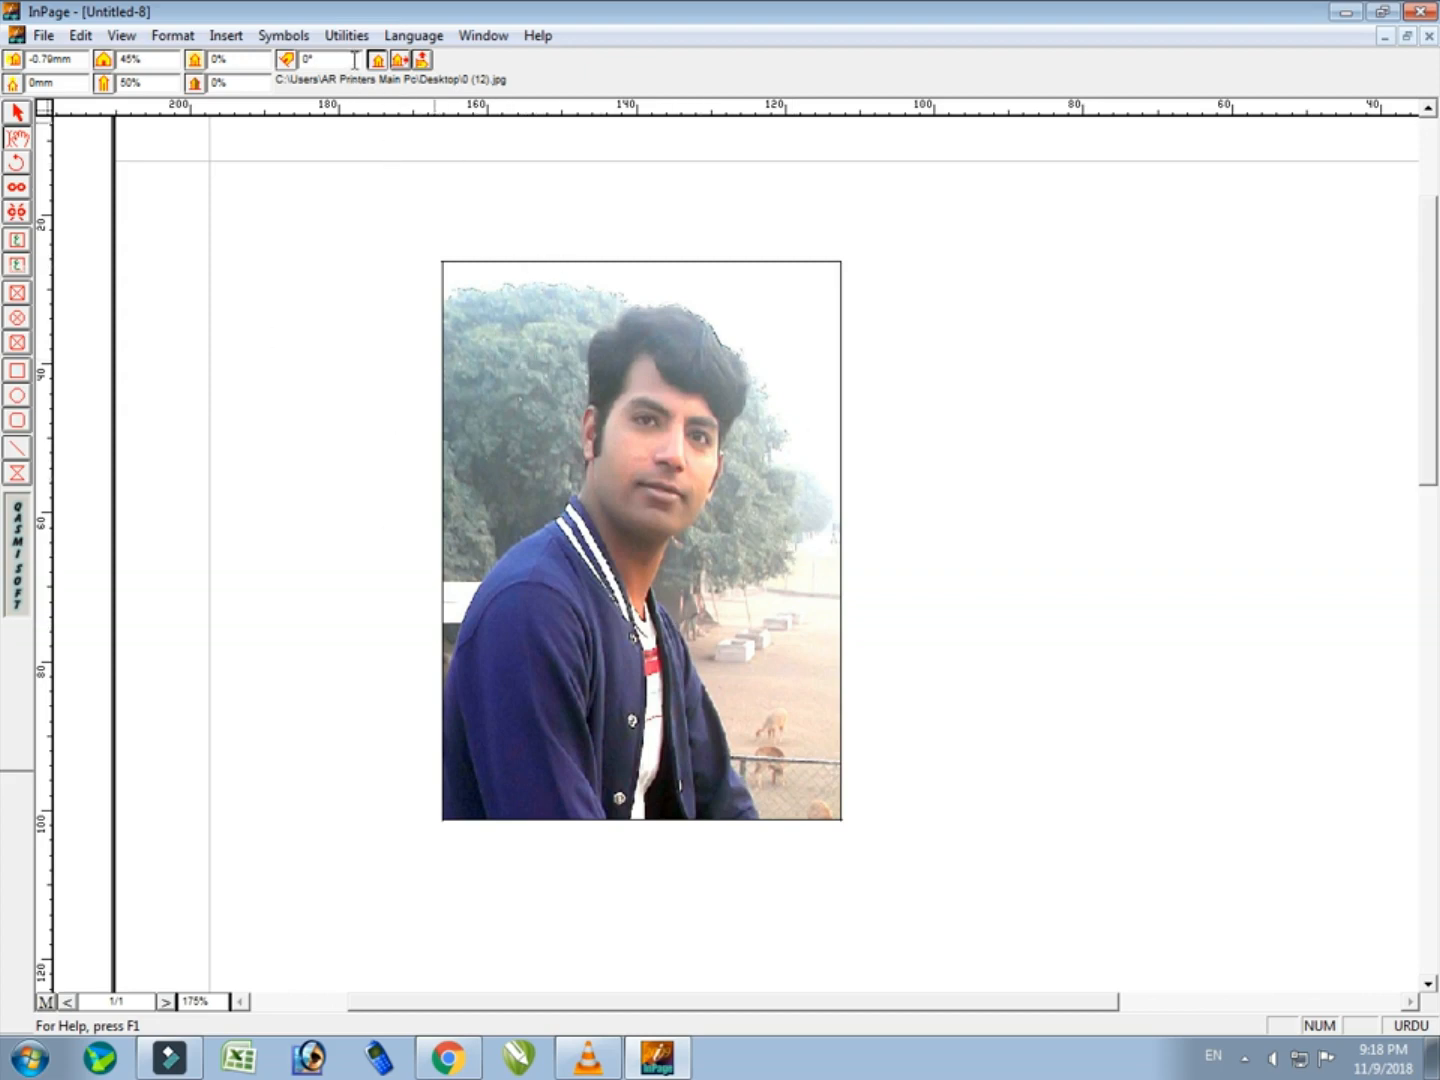
drag(595, 455, 595, 435)
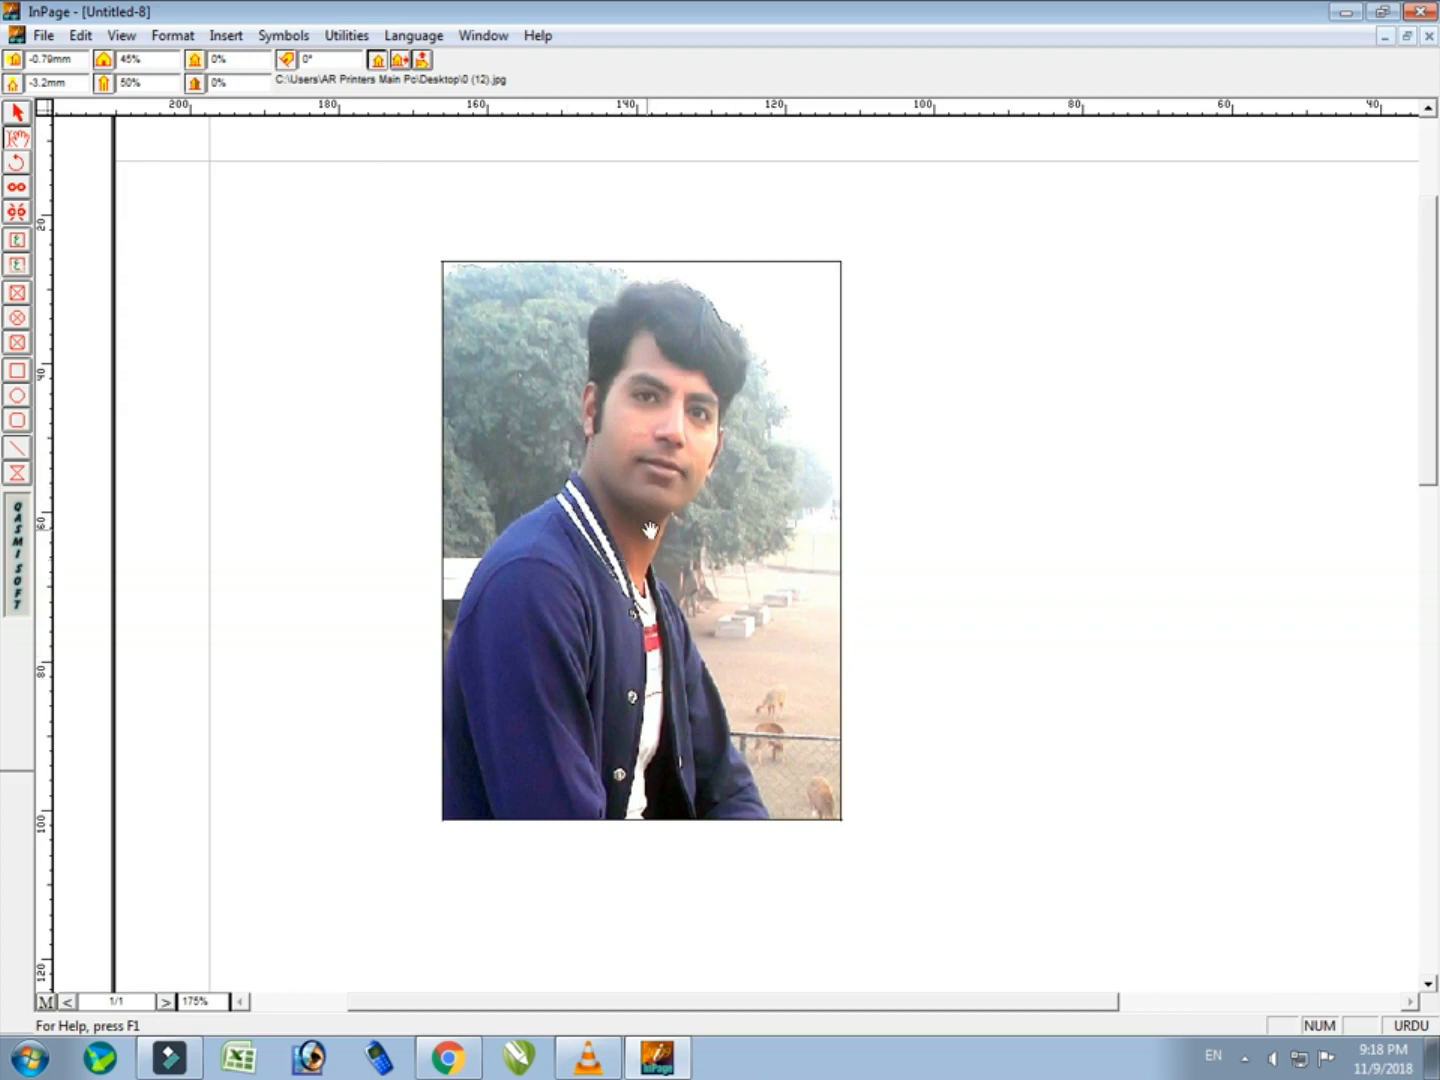
click(16, 293)
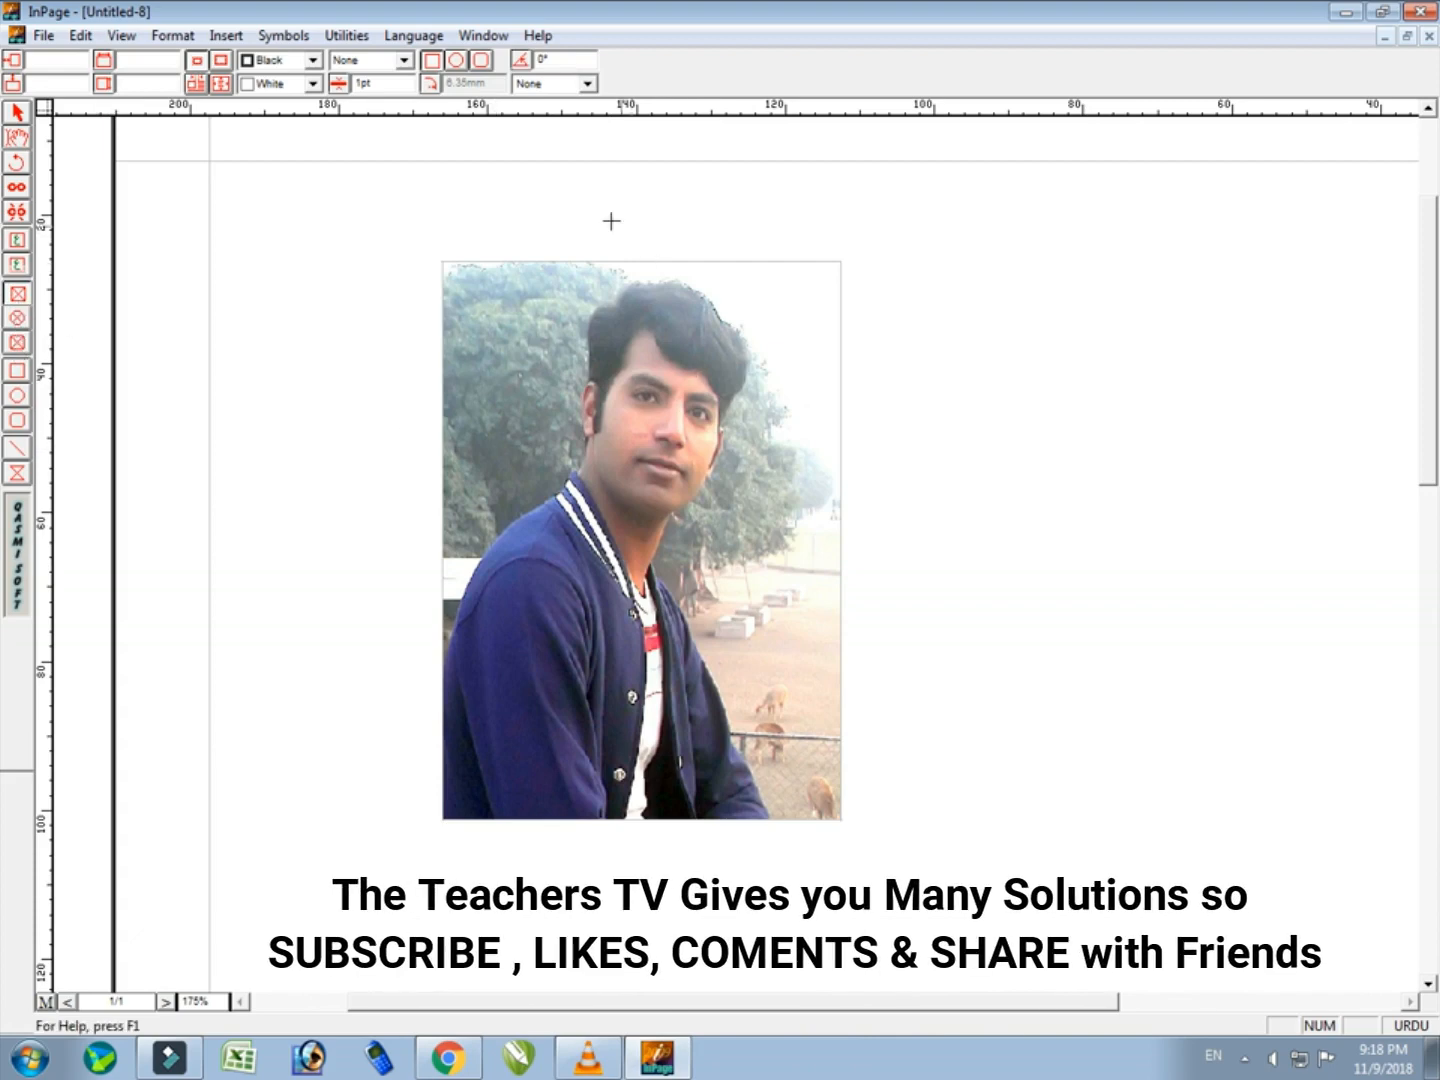
click(458, 62)
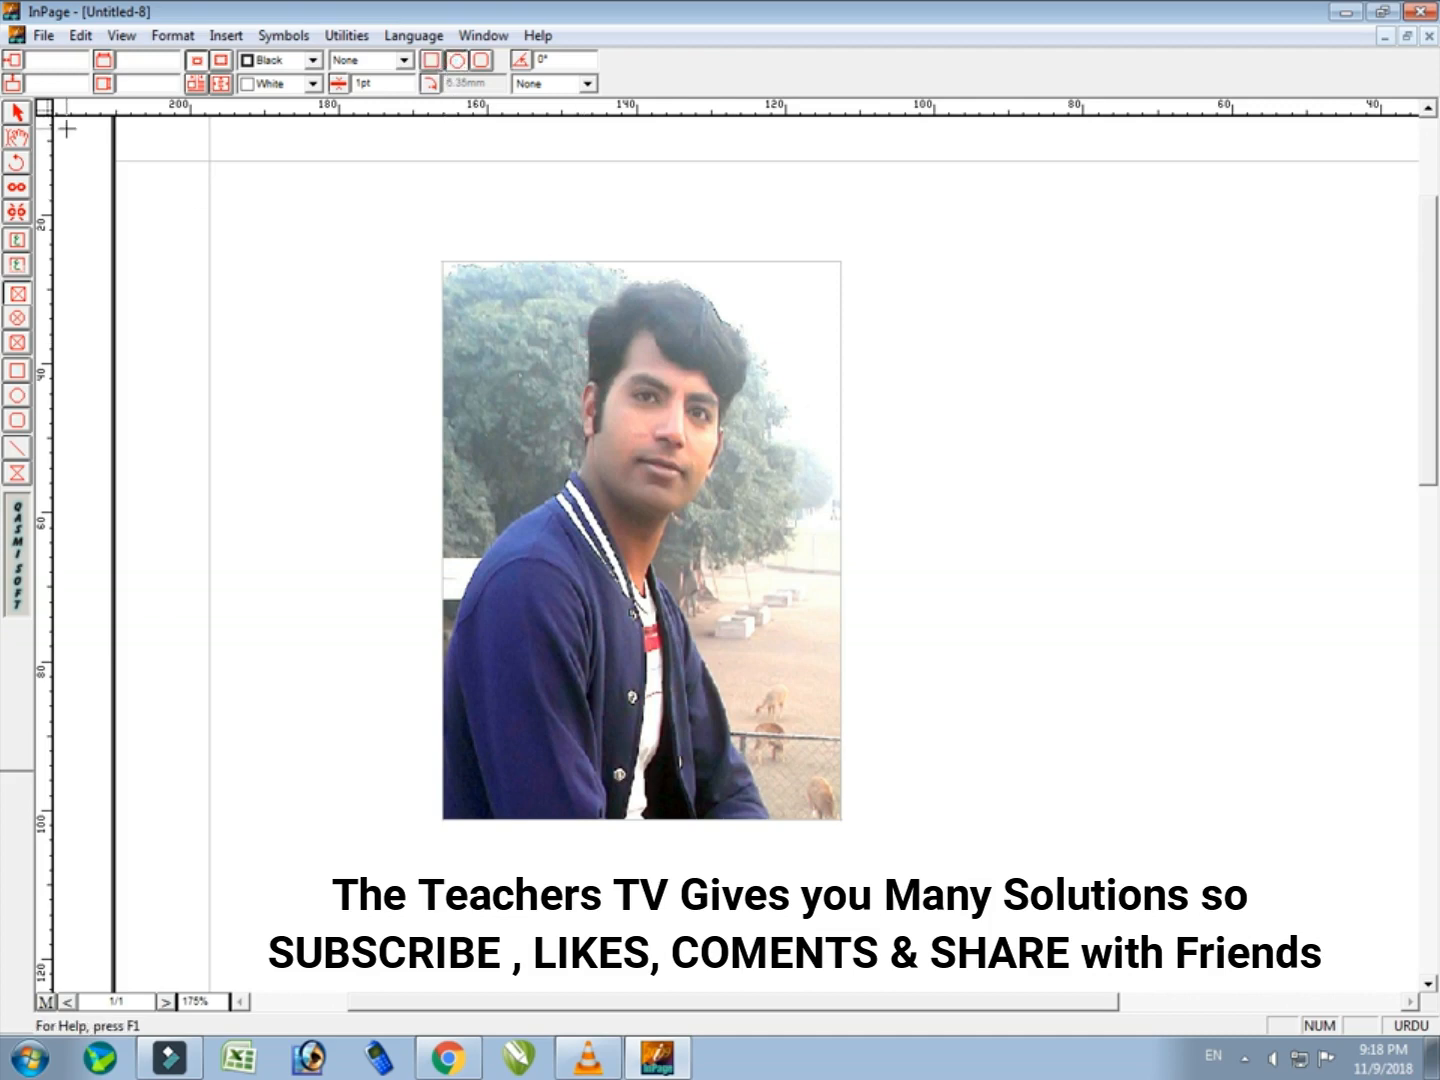
click(21, 115)
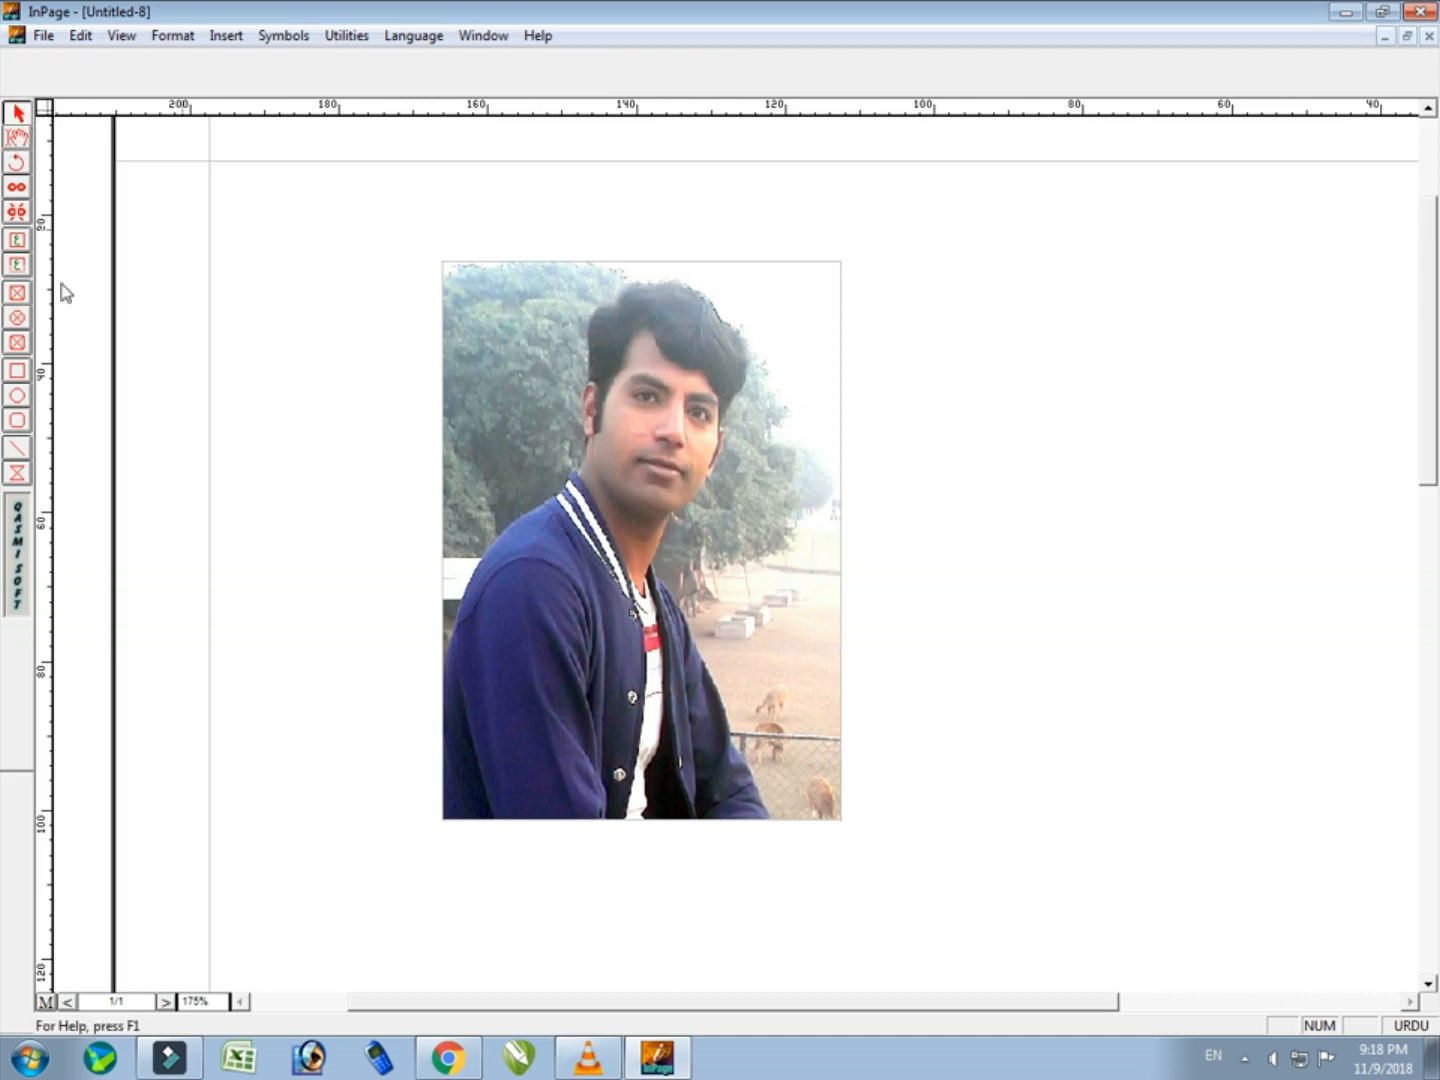
- Try an elliptical shape on the photo's picture box and change it to a rounded rectangle
click(707, 460)
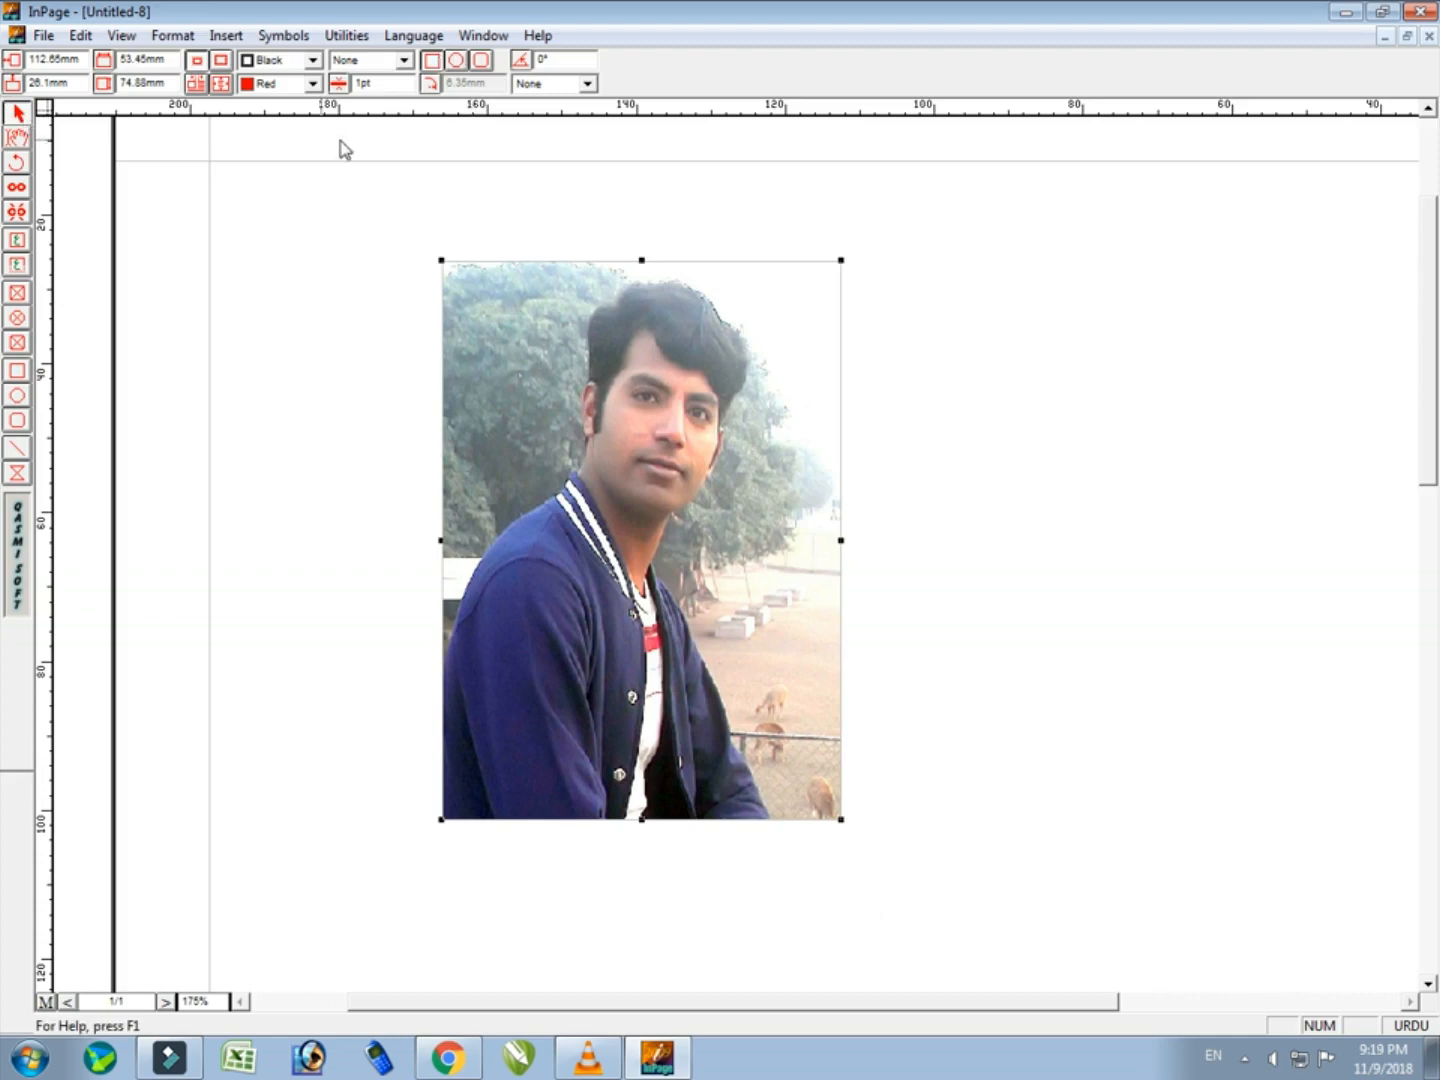
click(459, 62)
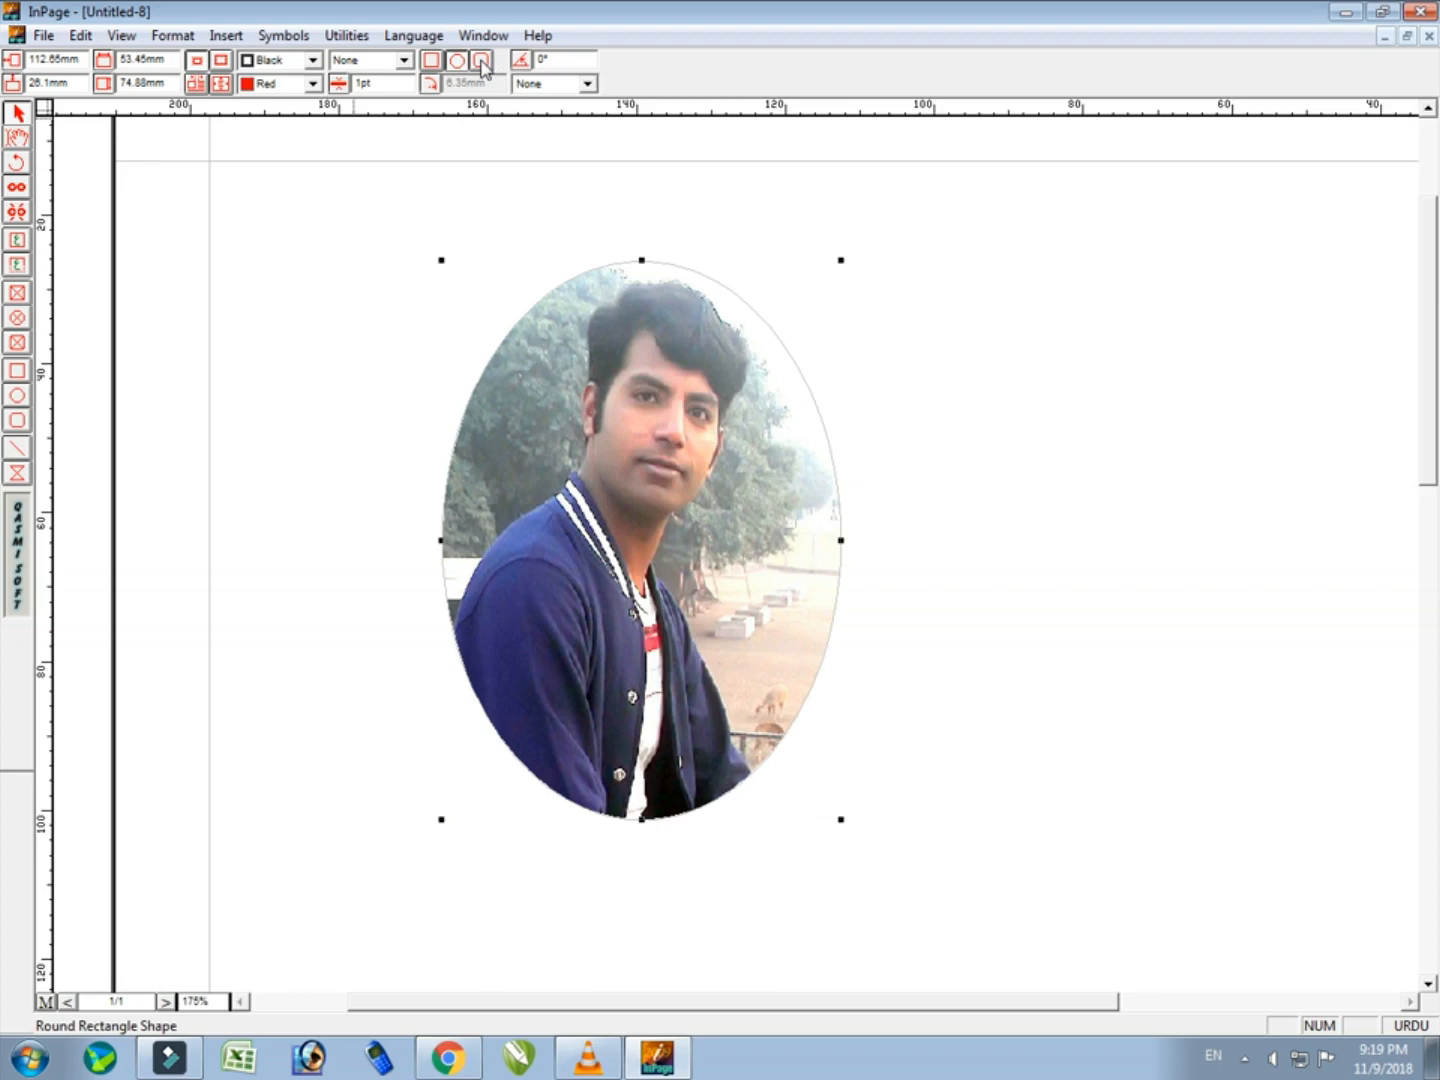
click(481, 62)
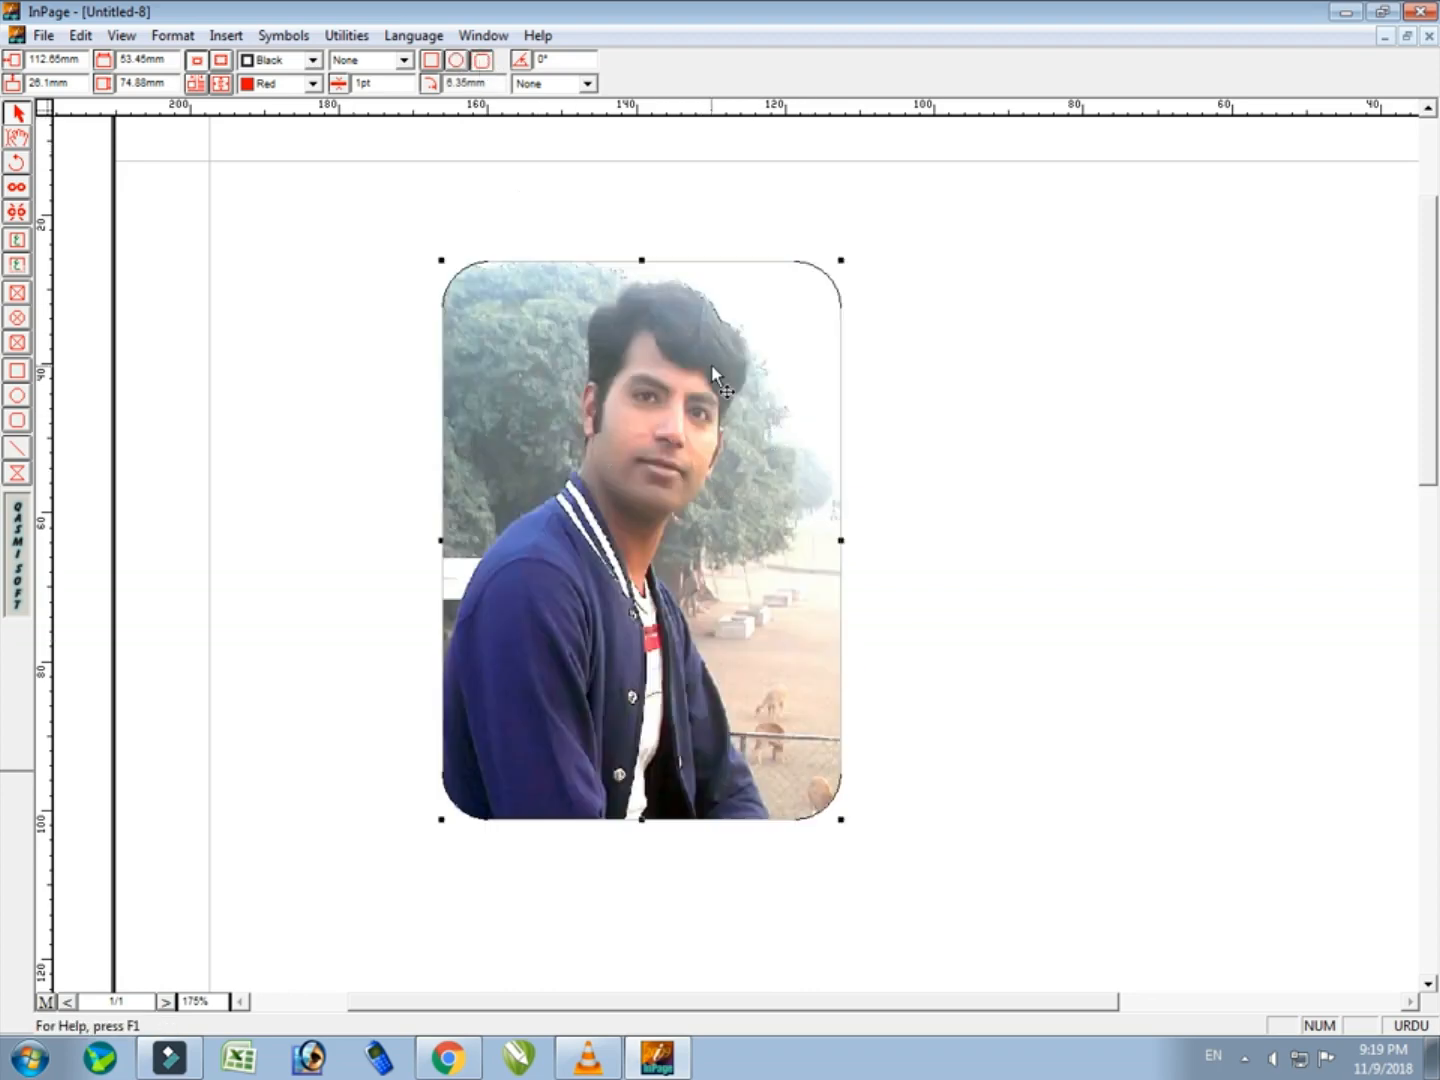
- Give the picture box a red border with the dotted pattern and a 3 pt width
click(310, 59)
click(280, 118)
click(404, 60)
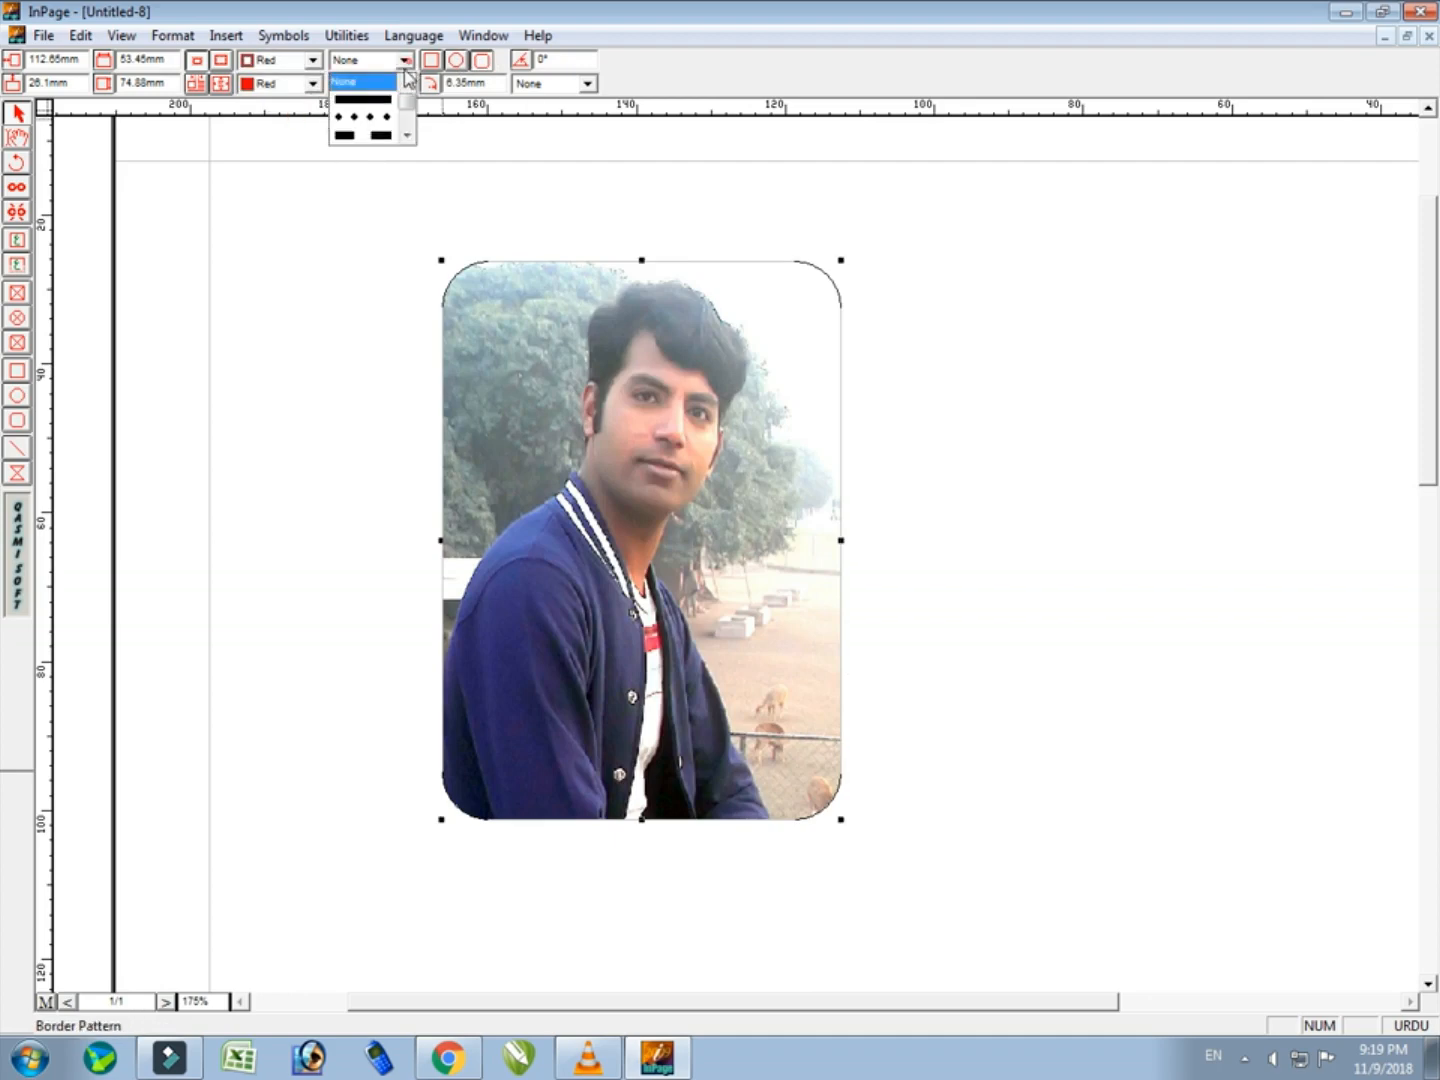
click(378, 118)
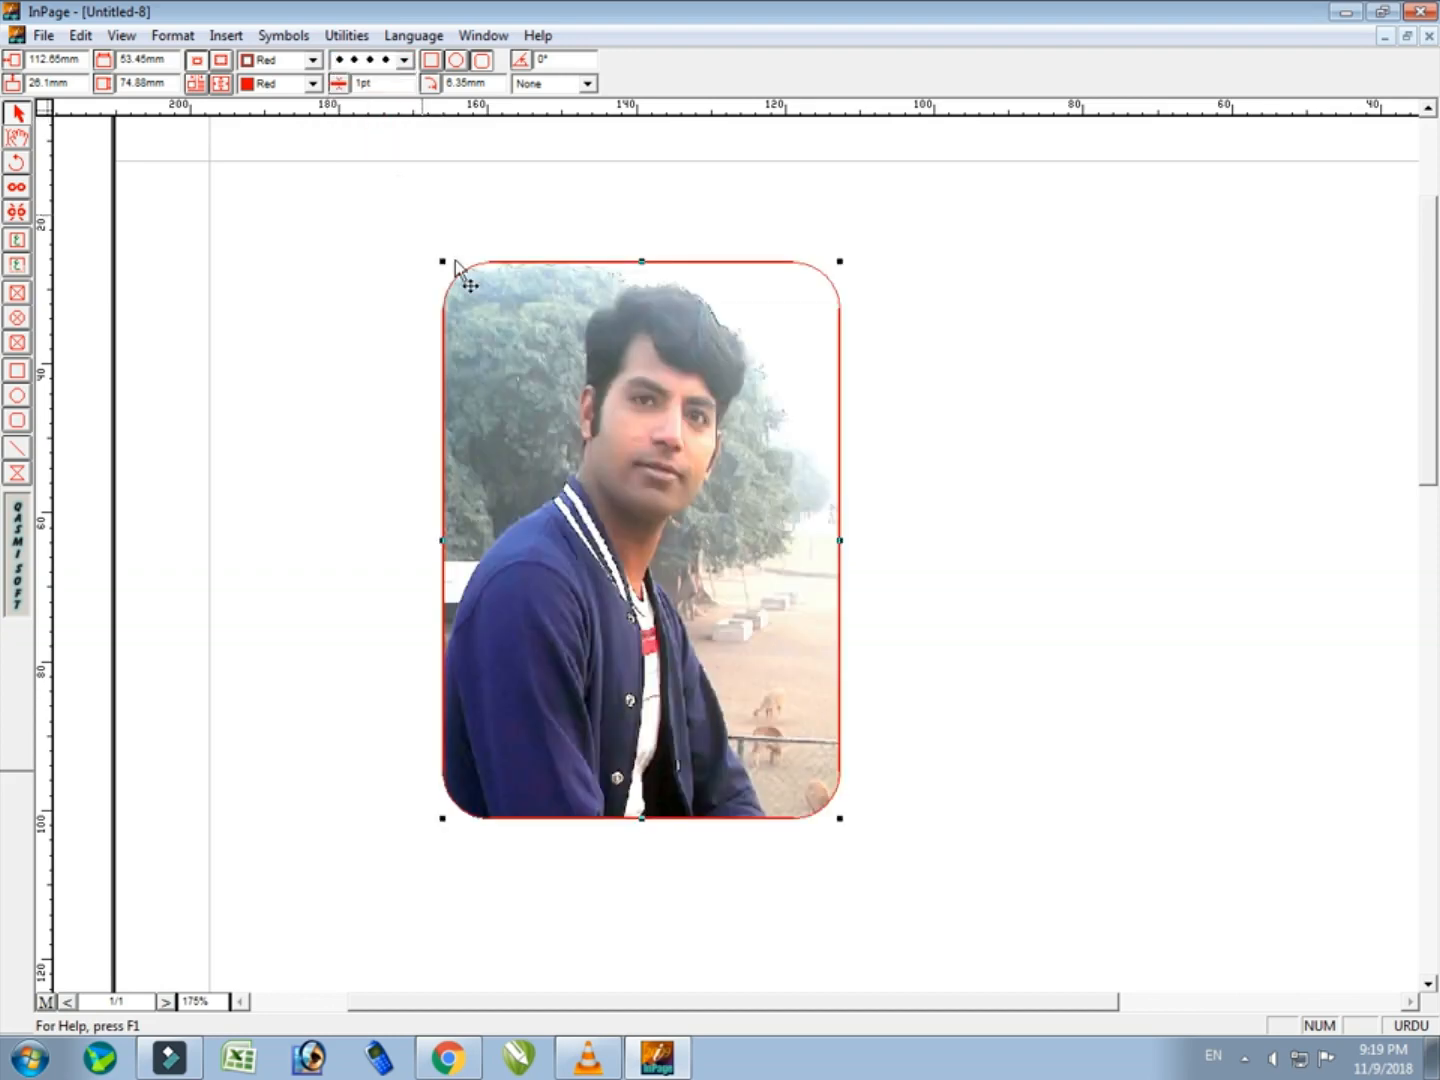
double_click(401, 81)
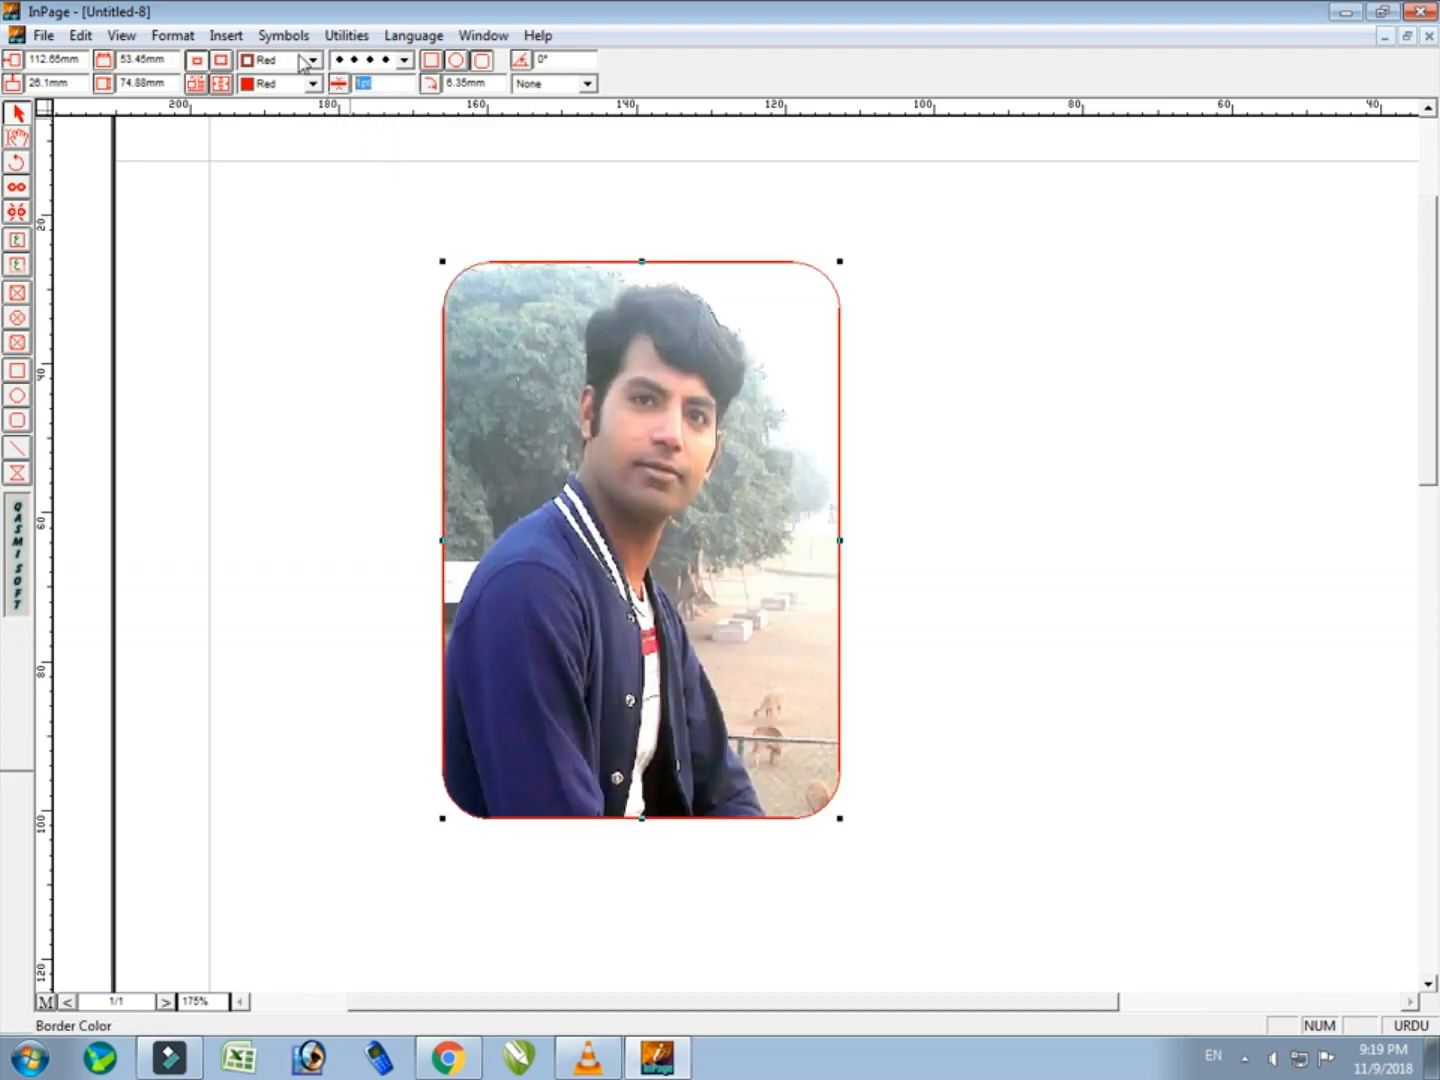
text(3)
key(Return)
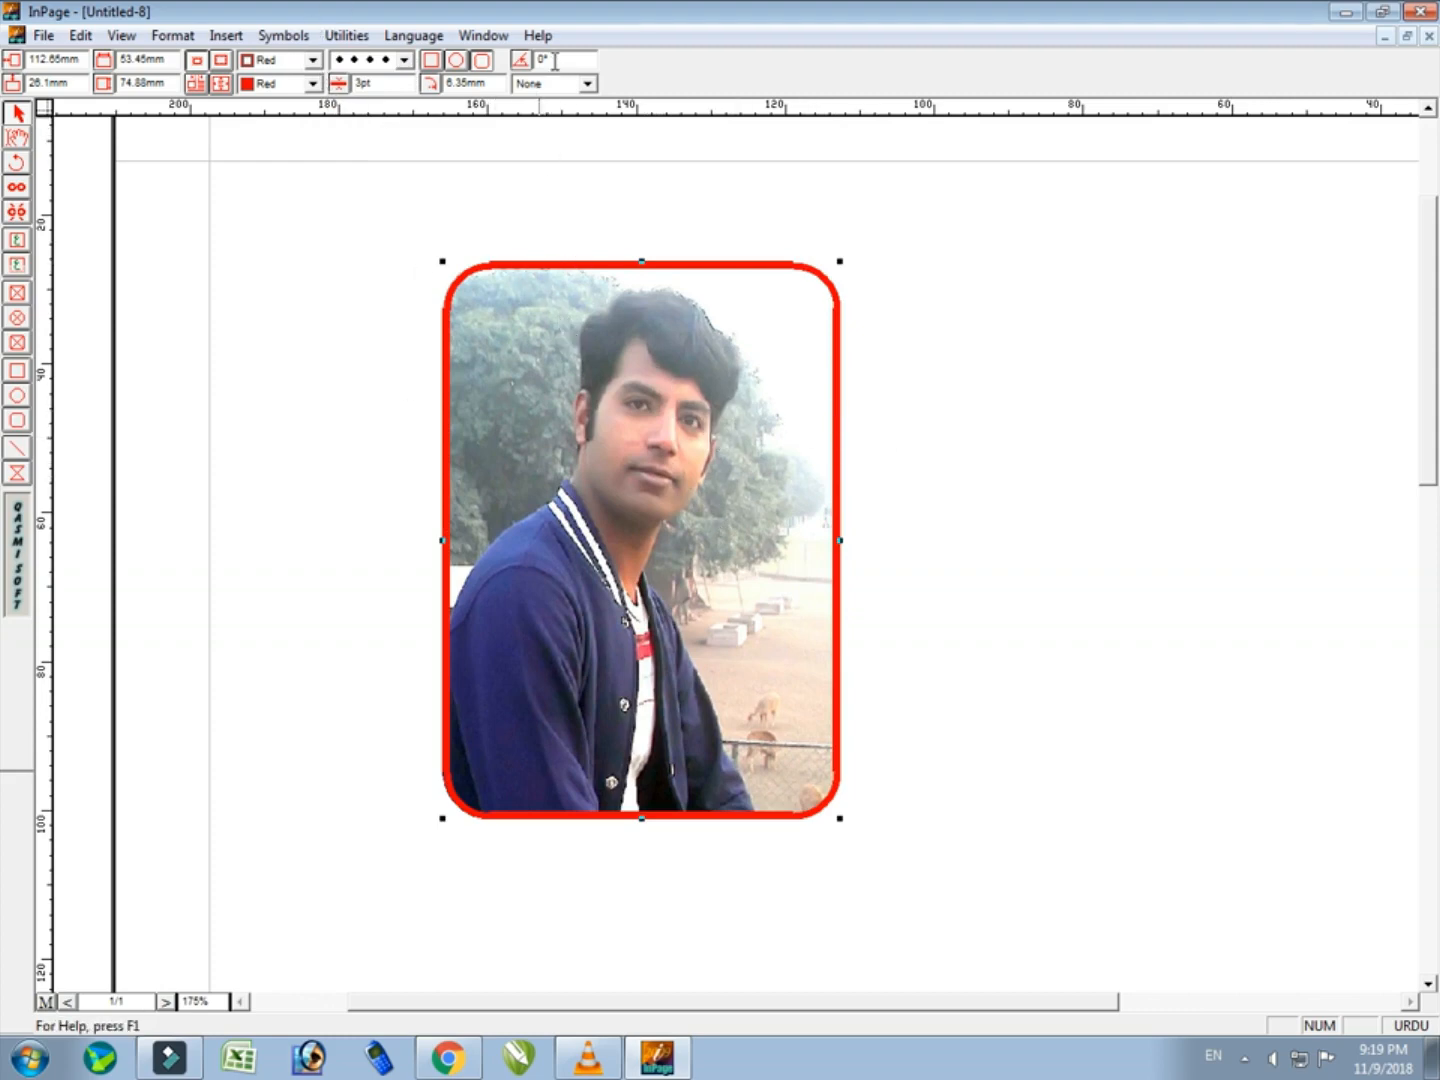
- Rotate the whole picture box by 2° and reset its rotation to 0°
double_click(561, 62)
key(Return)
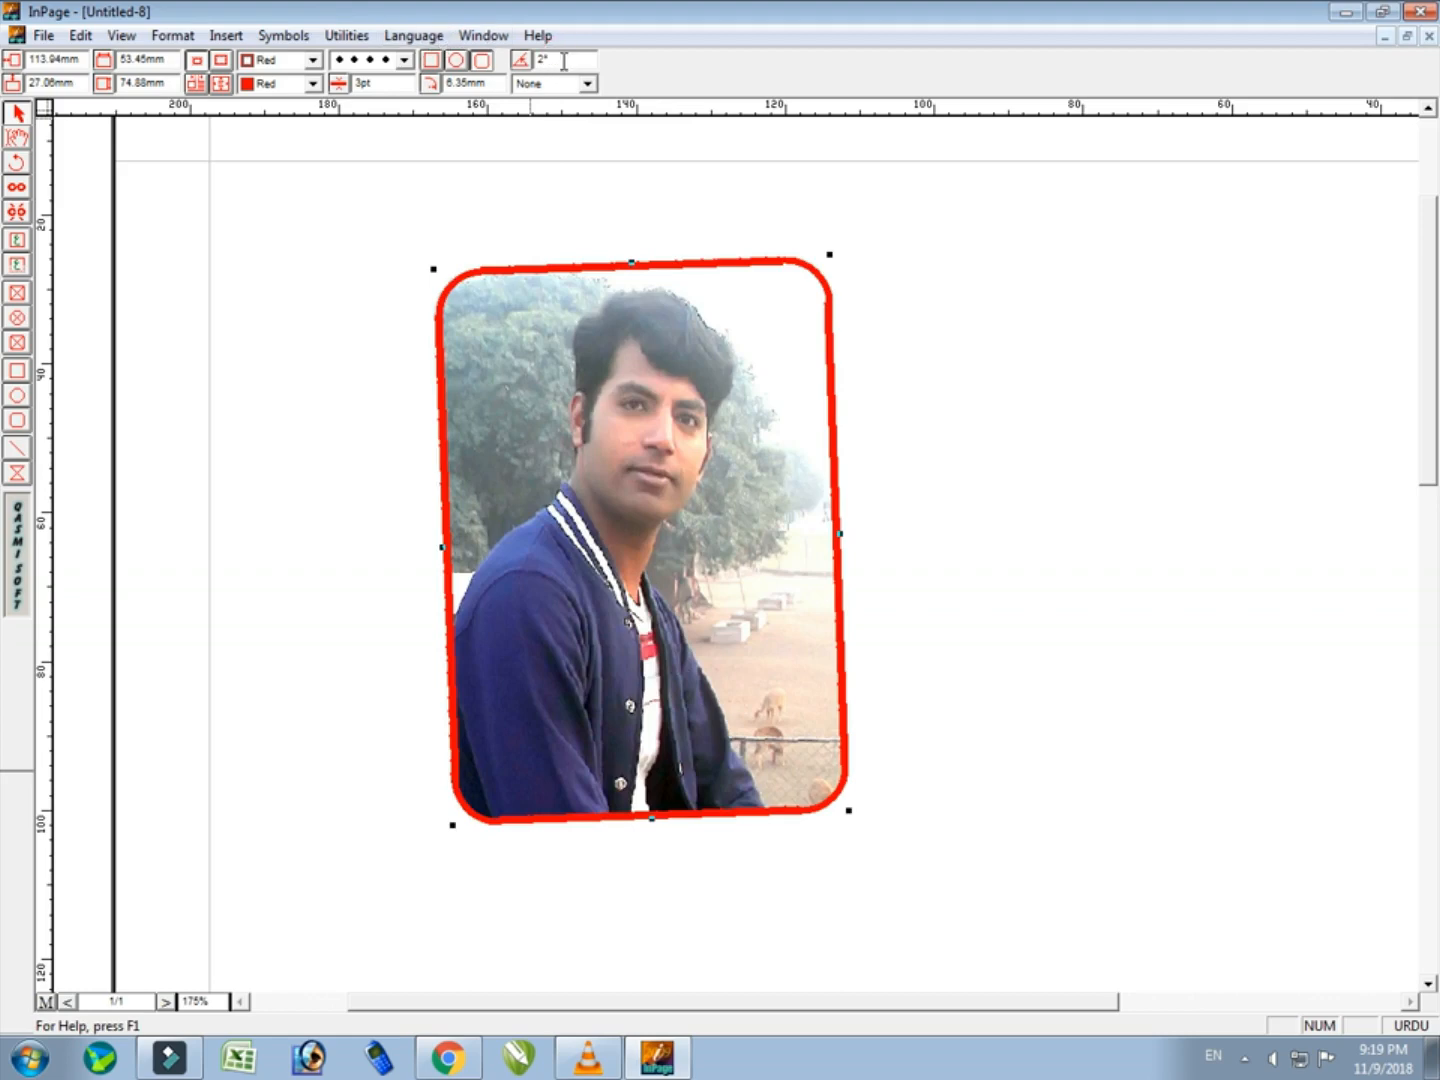
double_click(562, 62)
text(0)
key(Return)
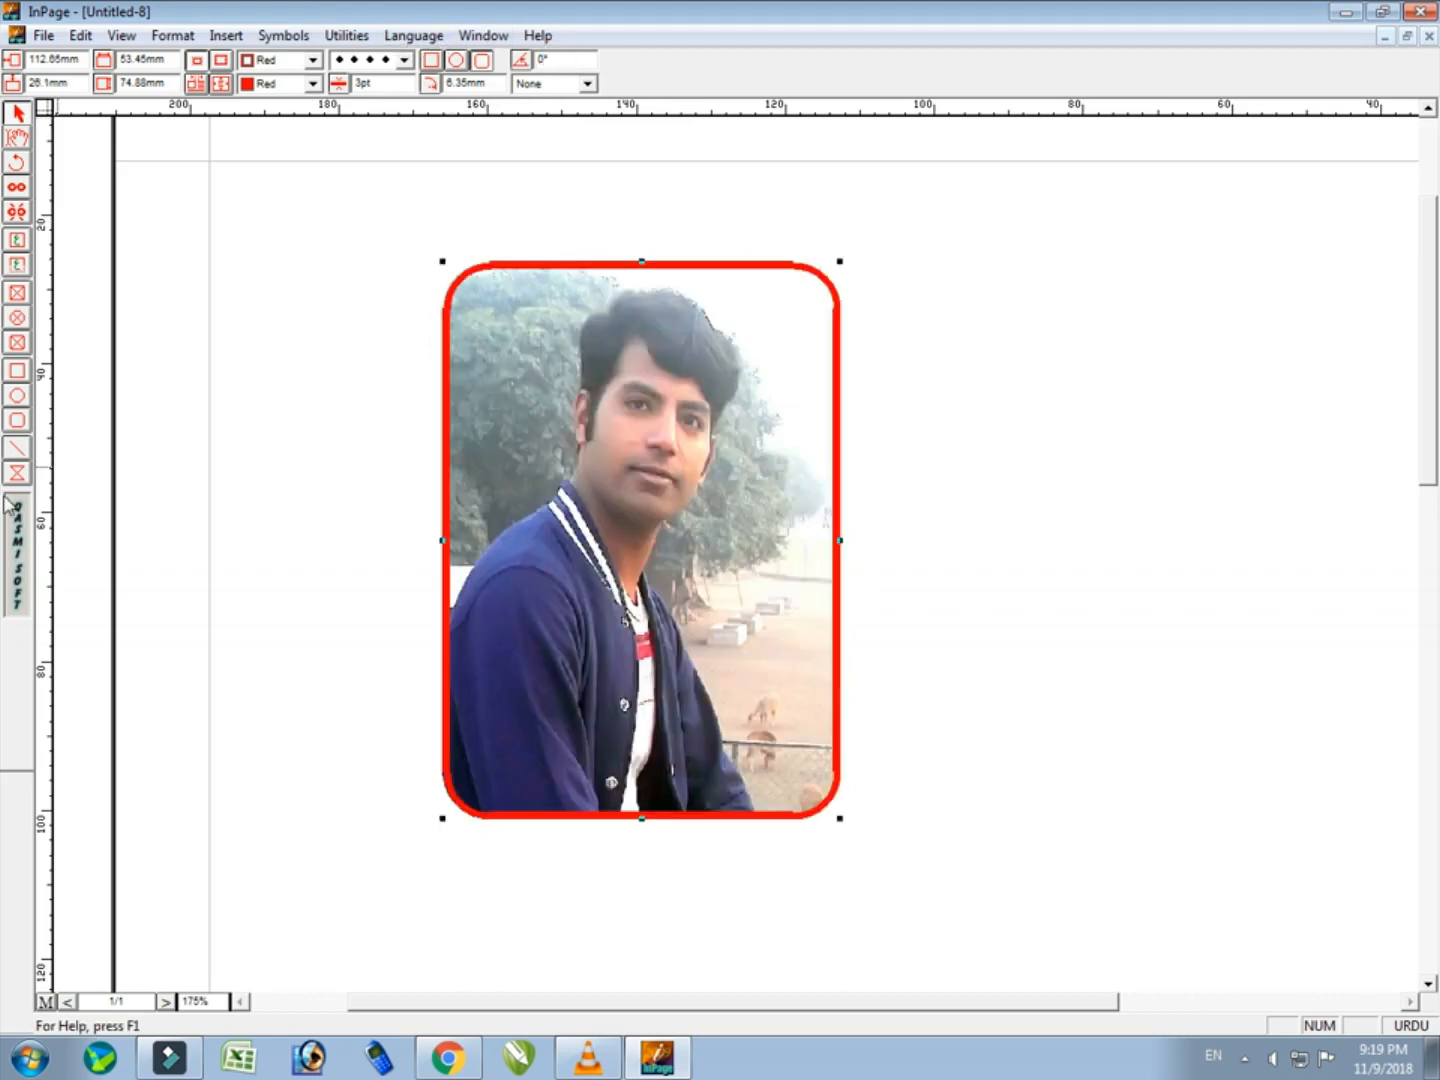
- Rotate only the photo inside its box to 10° and to 20°, repositioning it after each rotation
click(16, 137)
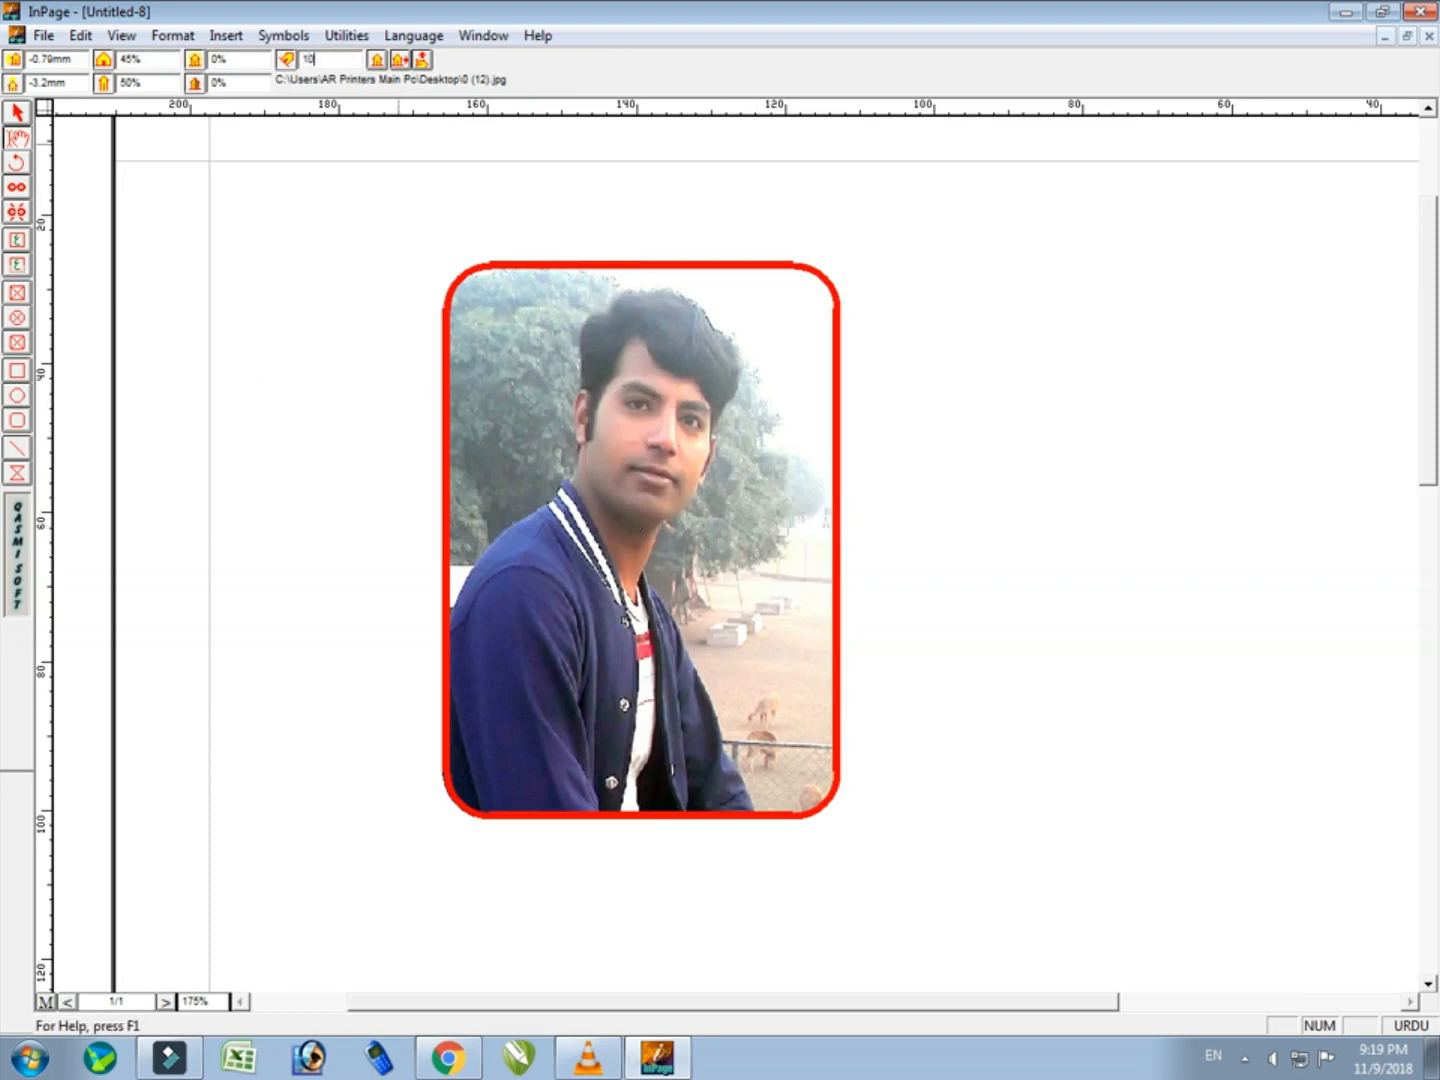
text(10)
key(Return)
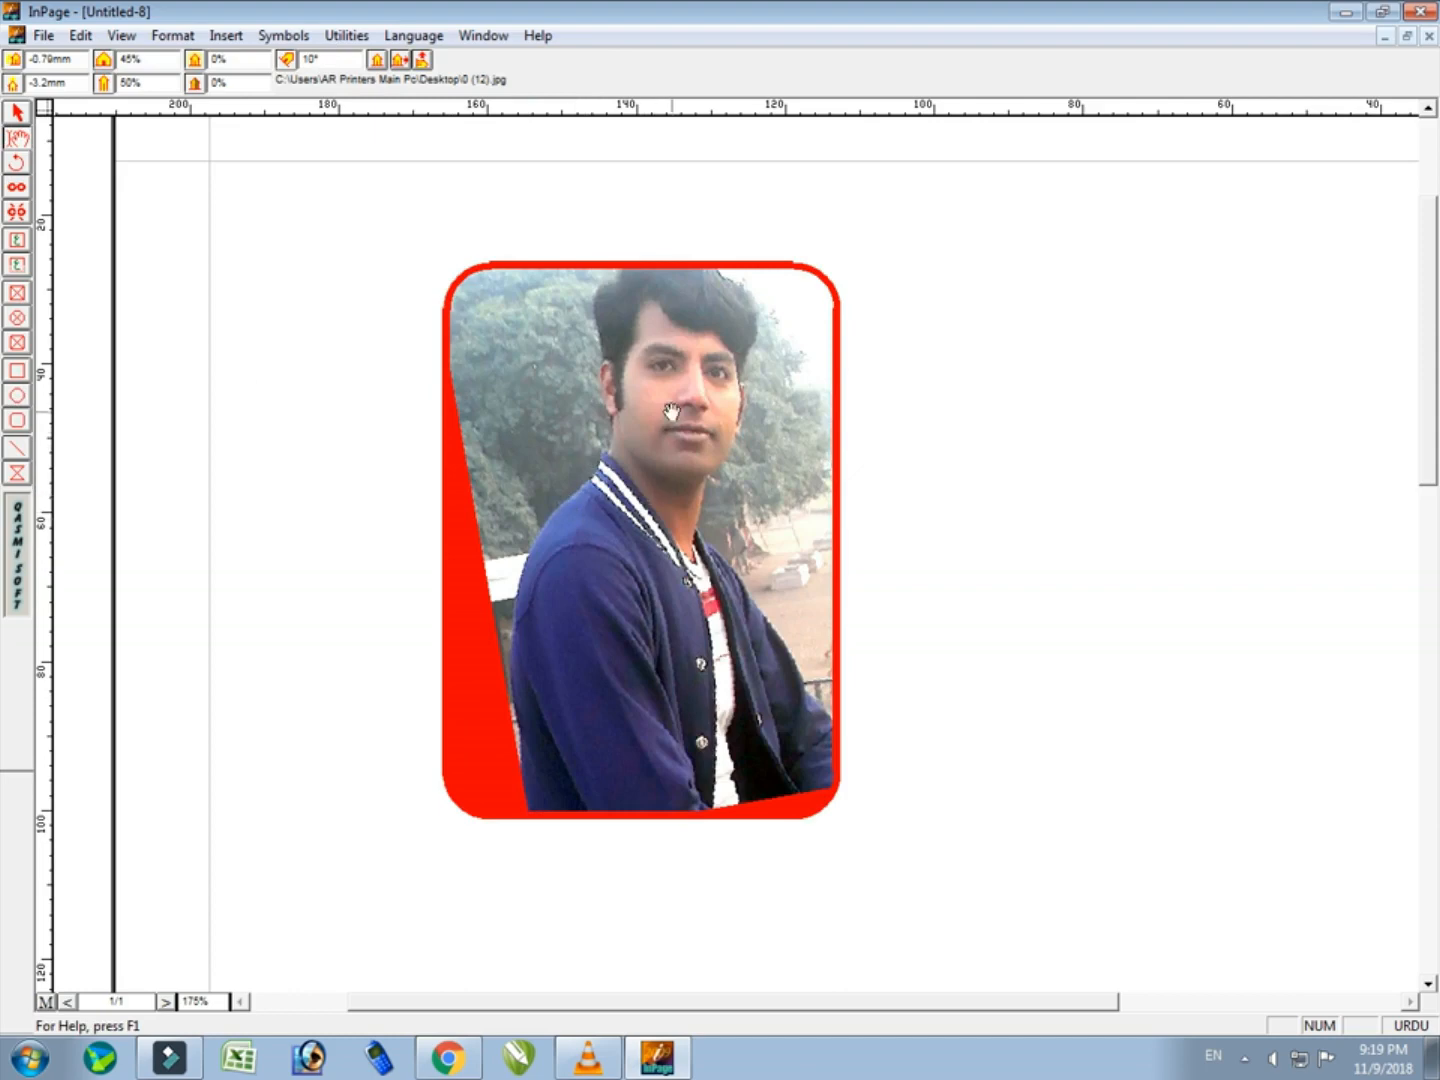
drag(658, 433, 659, 455)
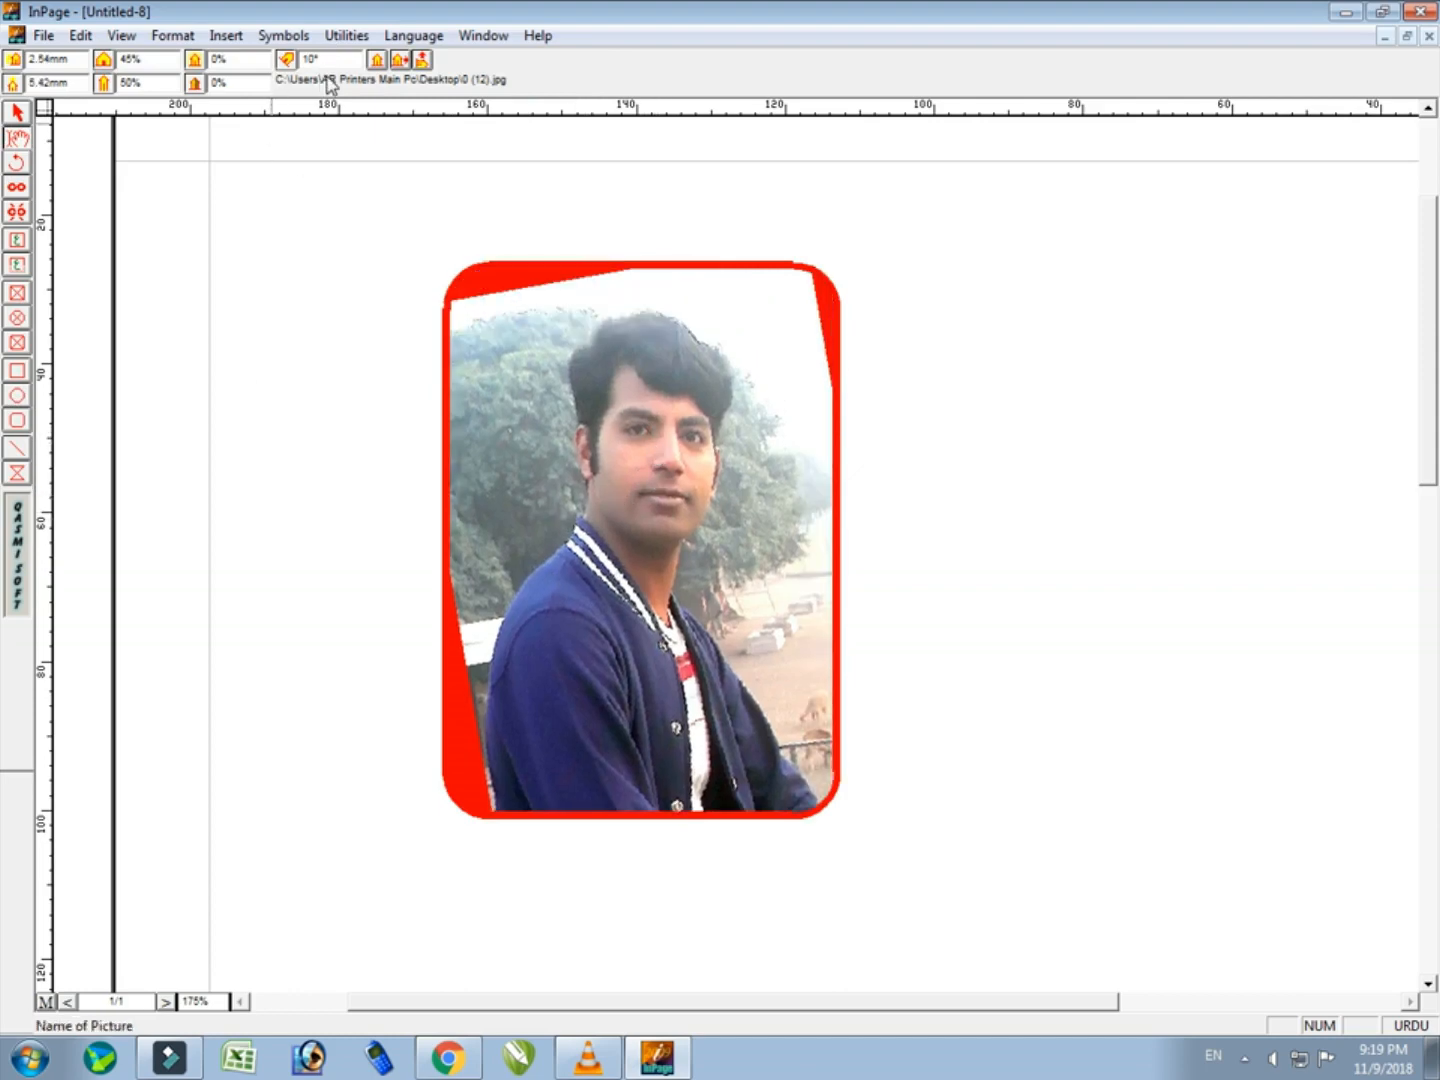
double_click(309, 58)
key(Return)
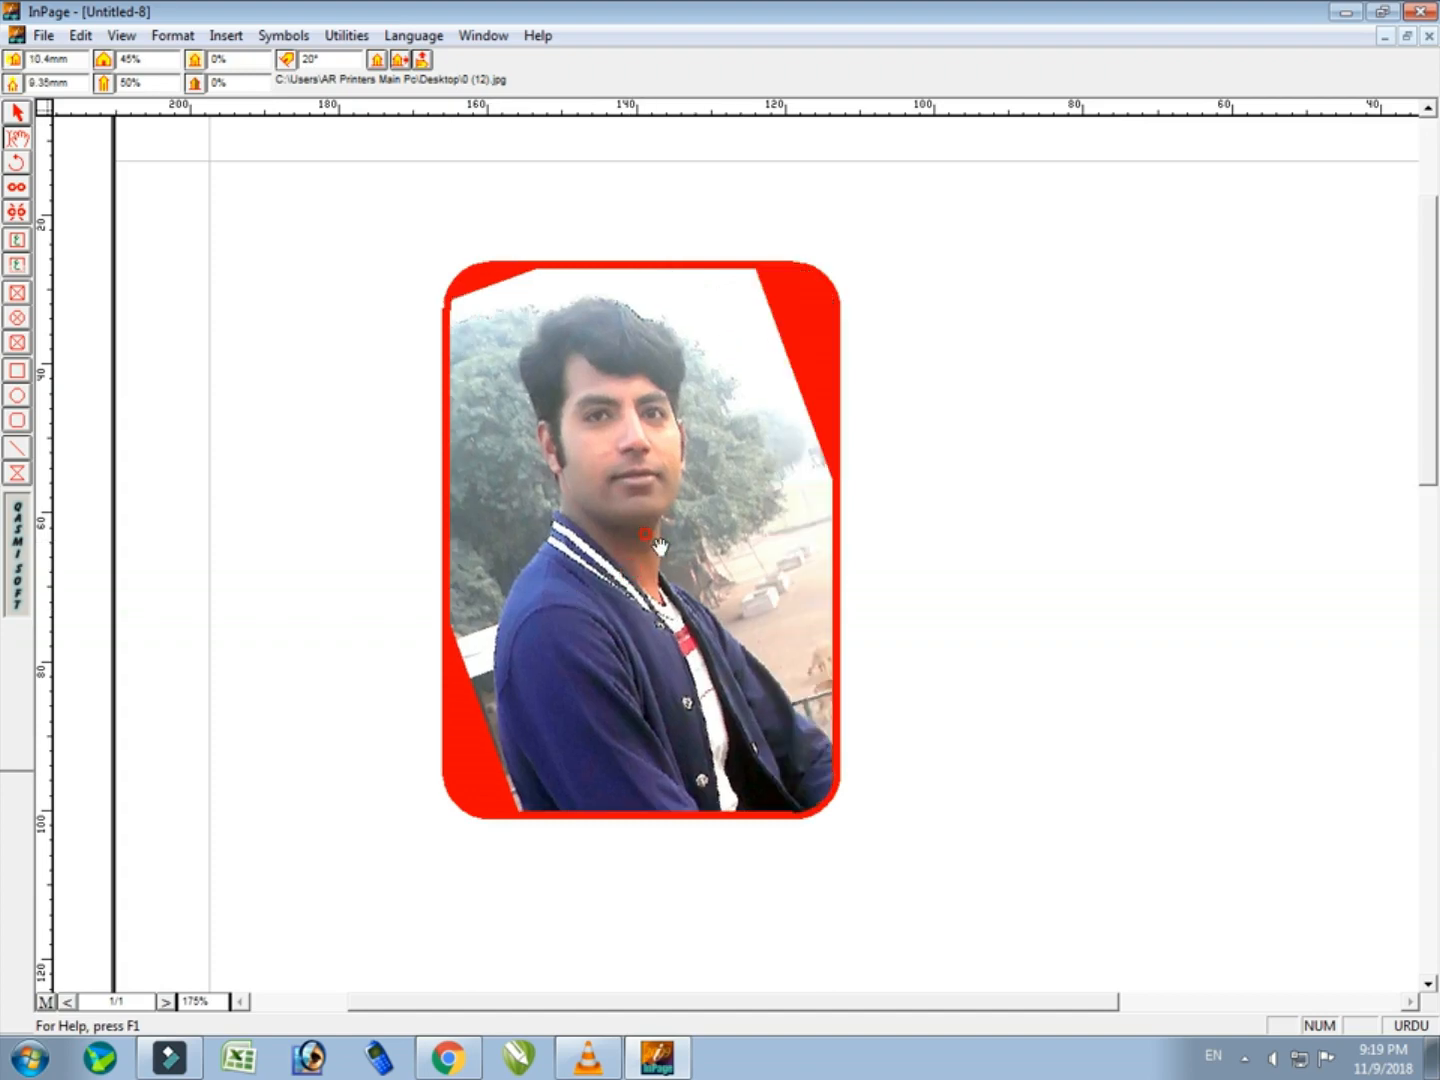
drag(659, 543, 656, 520)
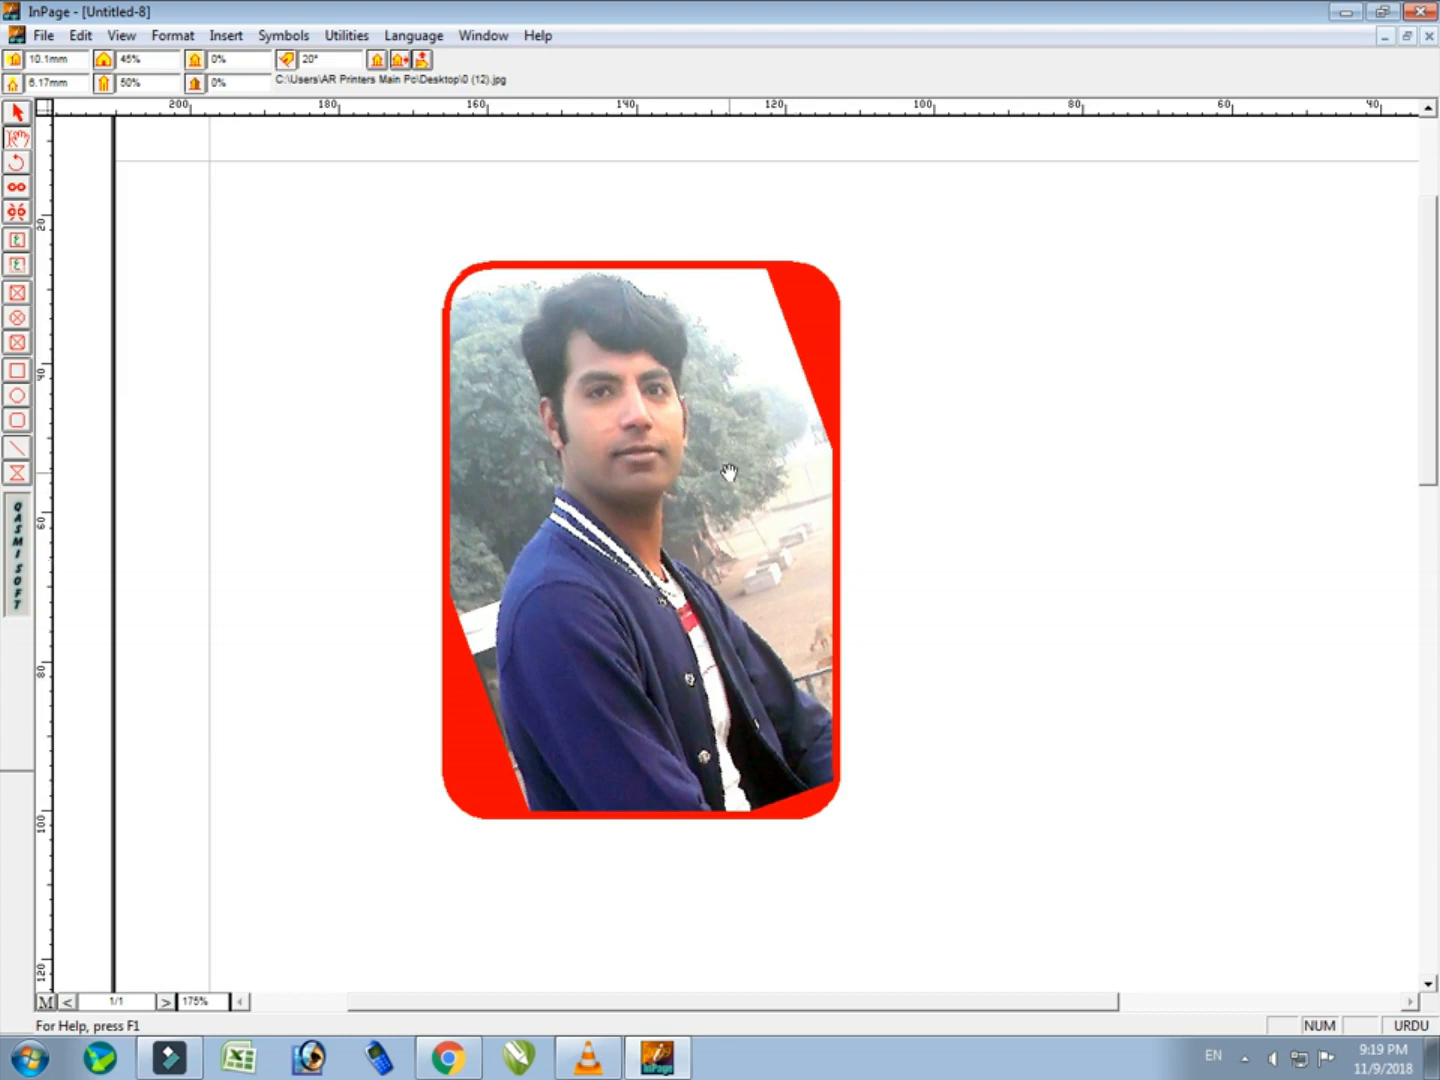
- Scale the photo to 60% horizontally and vertically, and shift it so it fills the rounded box
double_click(172, 59)
text(60)
key(Return)
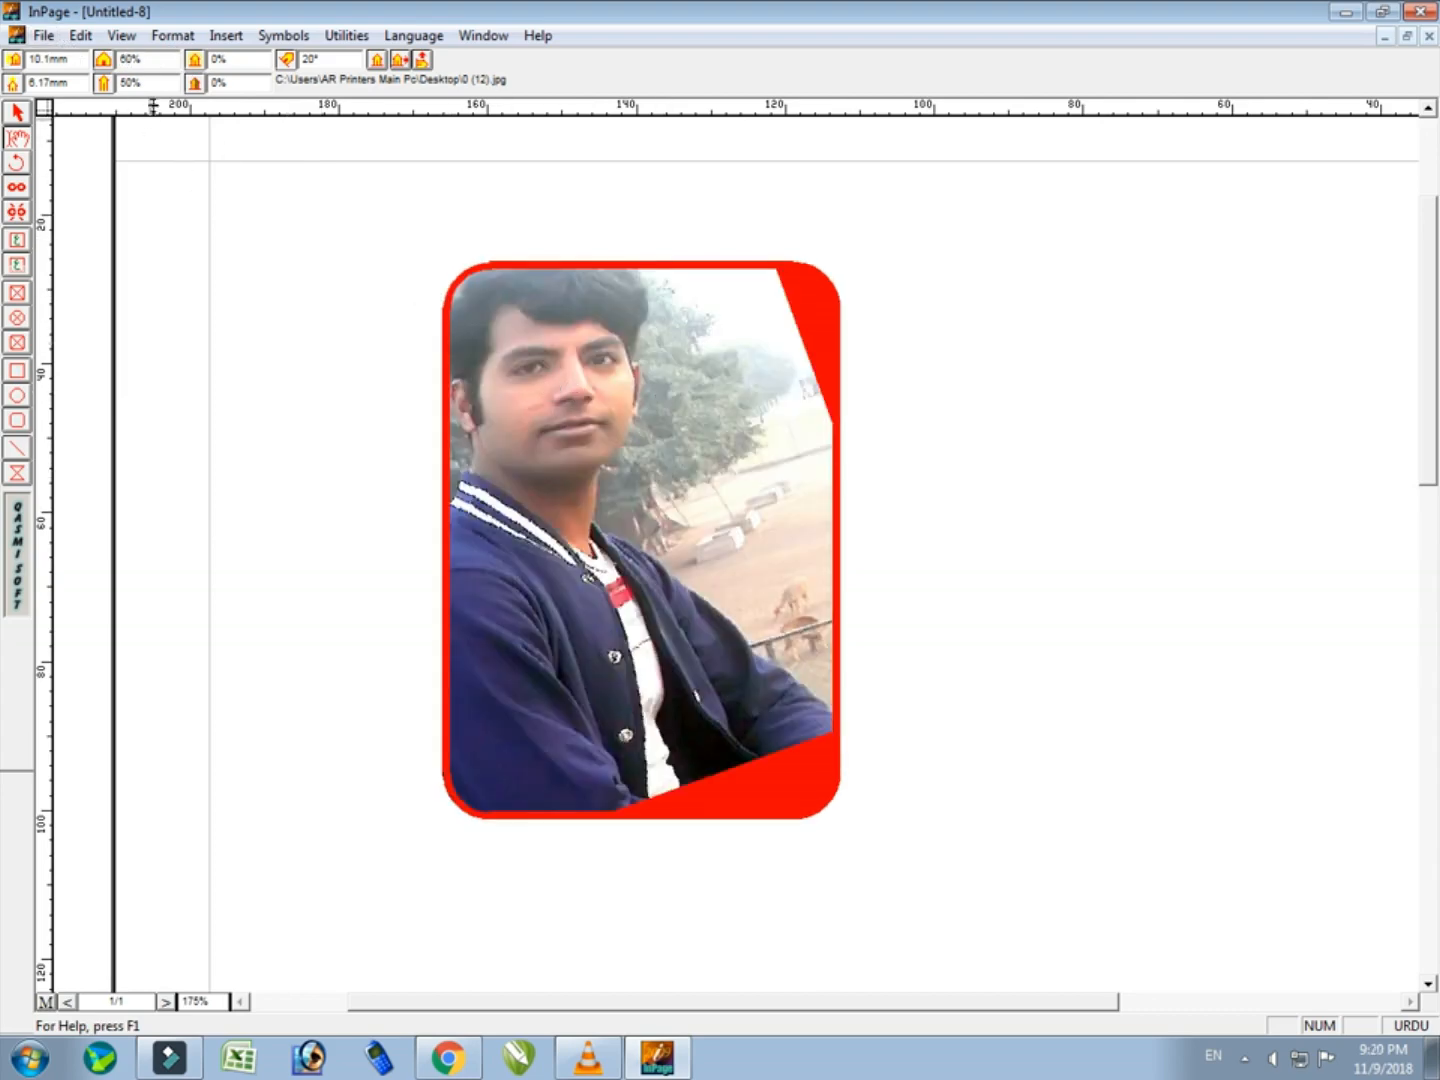
double_click(153, 83)
key(Return)
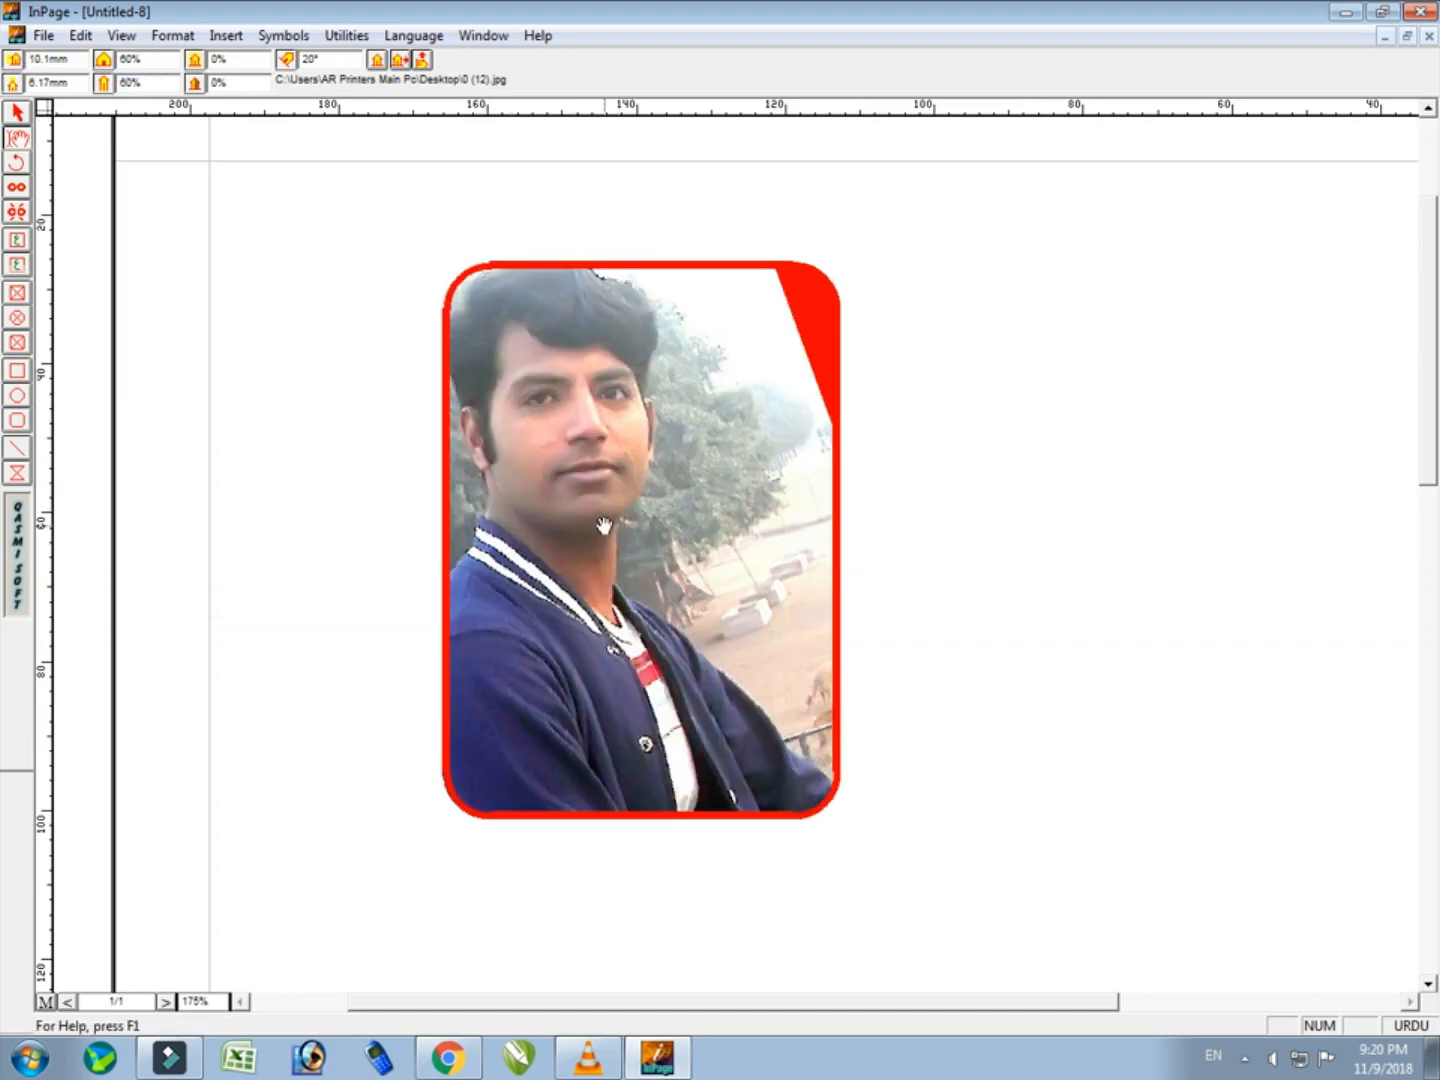
drag(604, 521, 657, 537)
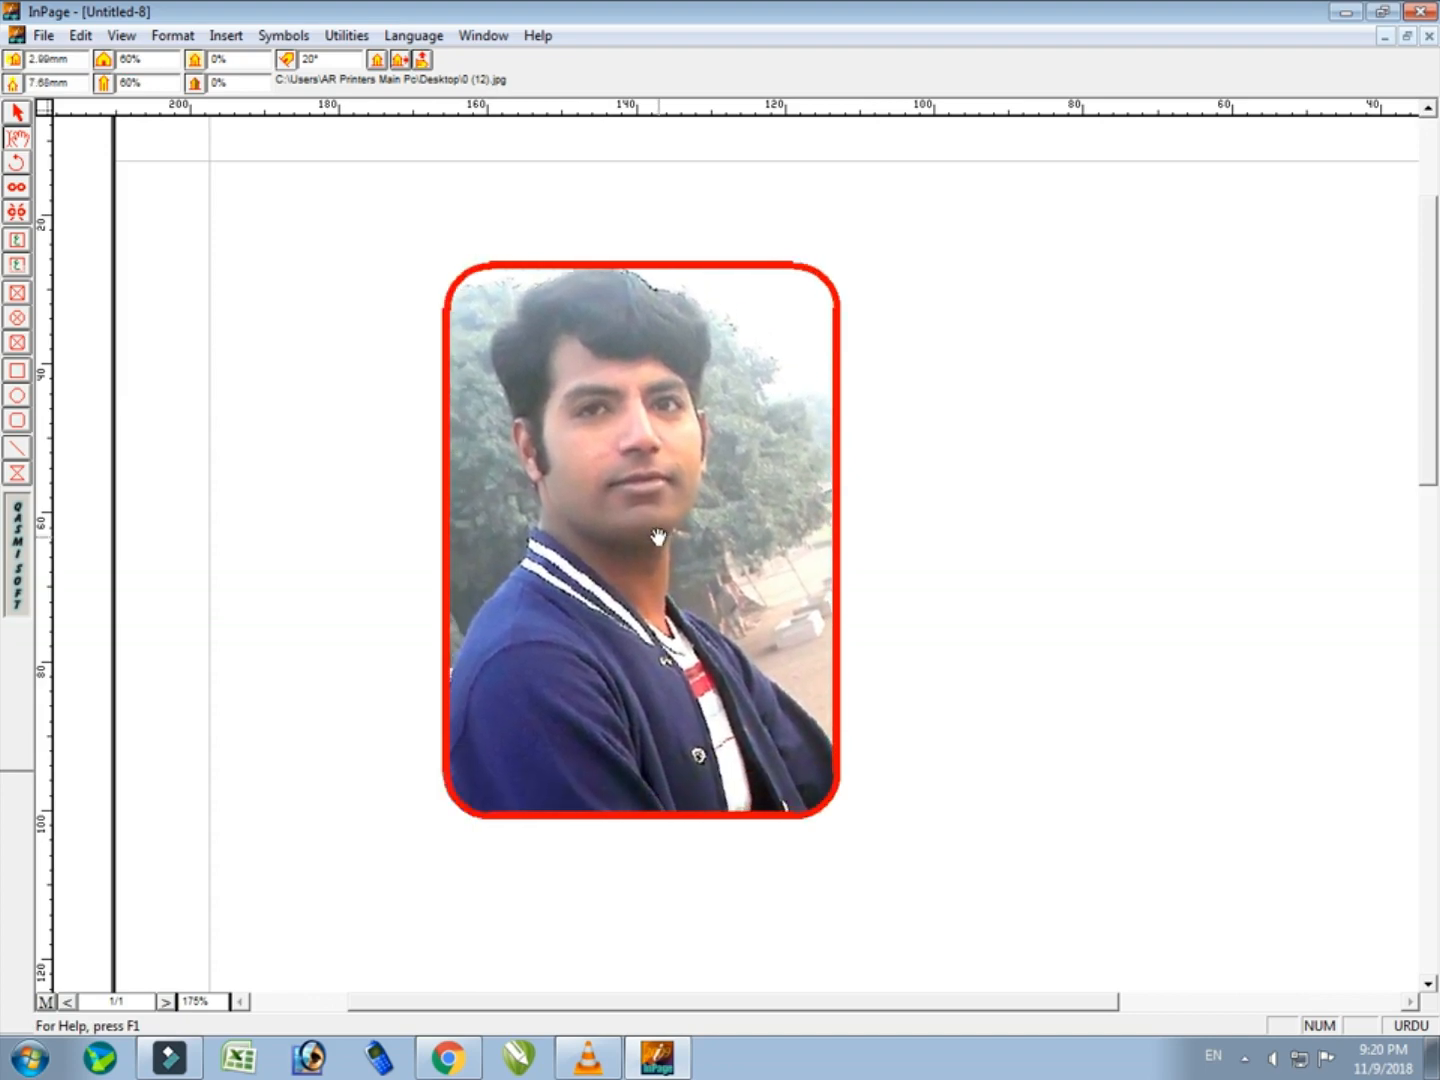
- Centre the photo in its box, and shift it to offsets of about 0.8 mm and 7.9 mm to fill the rounded frame
click(378, 60)
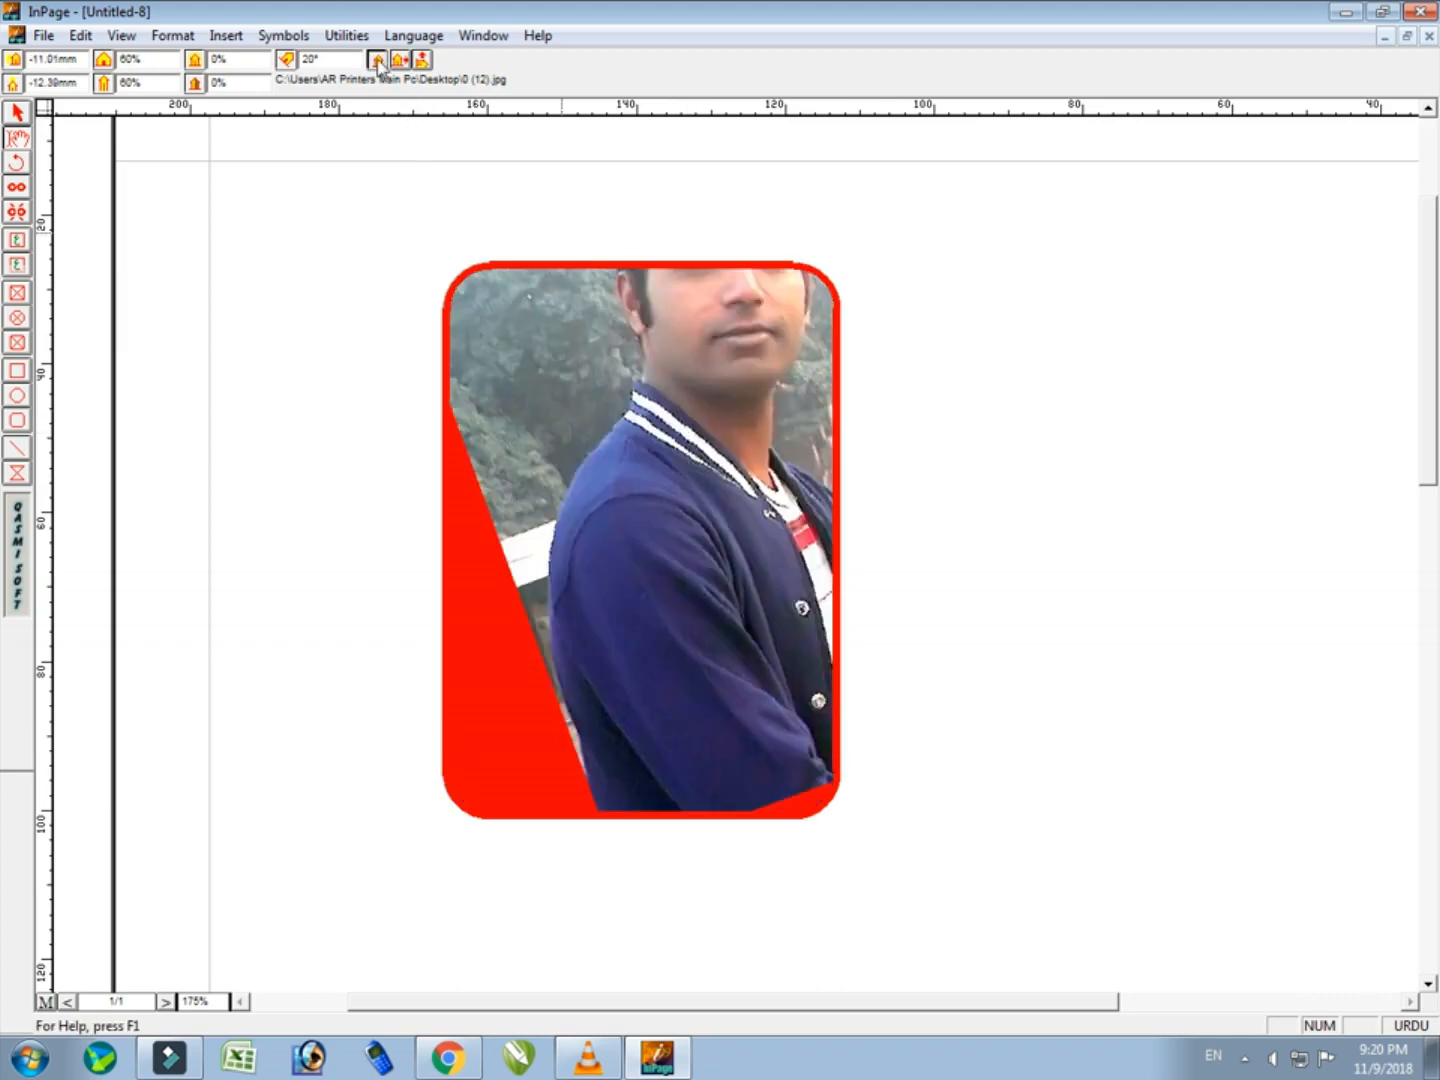
mouse_move(628, 541)
mouse_down()
mouse_move(658, 502)
mouse_move(635, 544)
mouse_move(622, 524)
mouse_up()
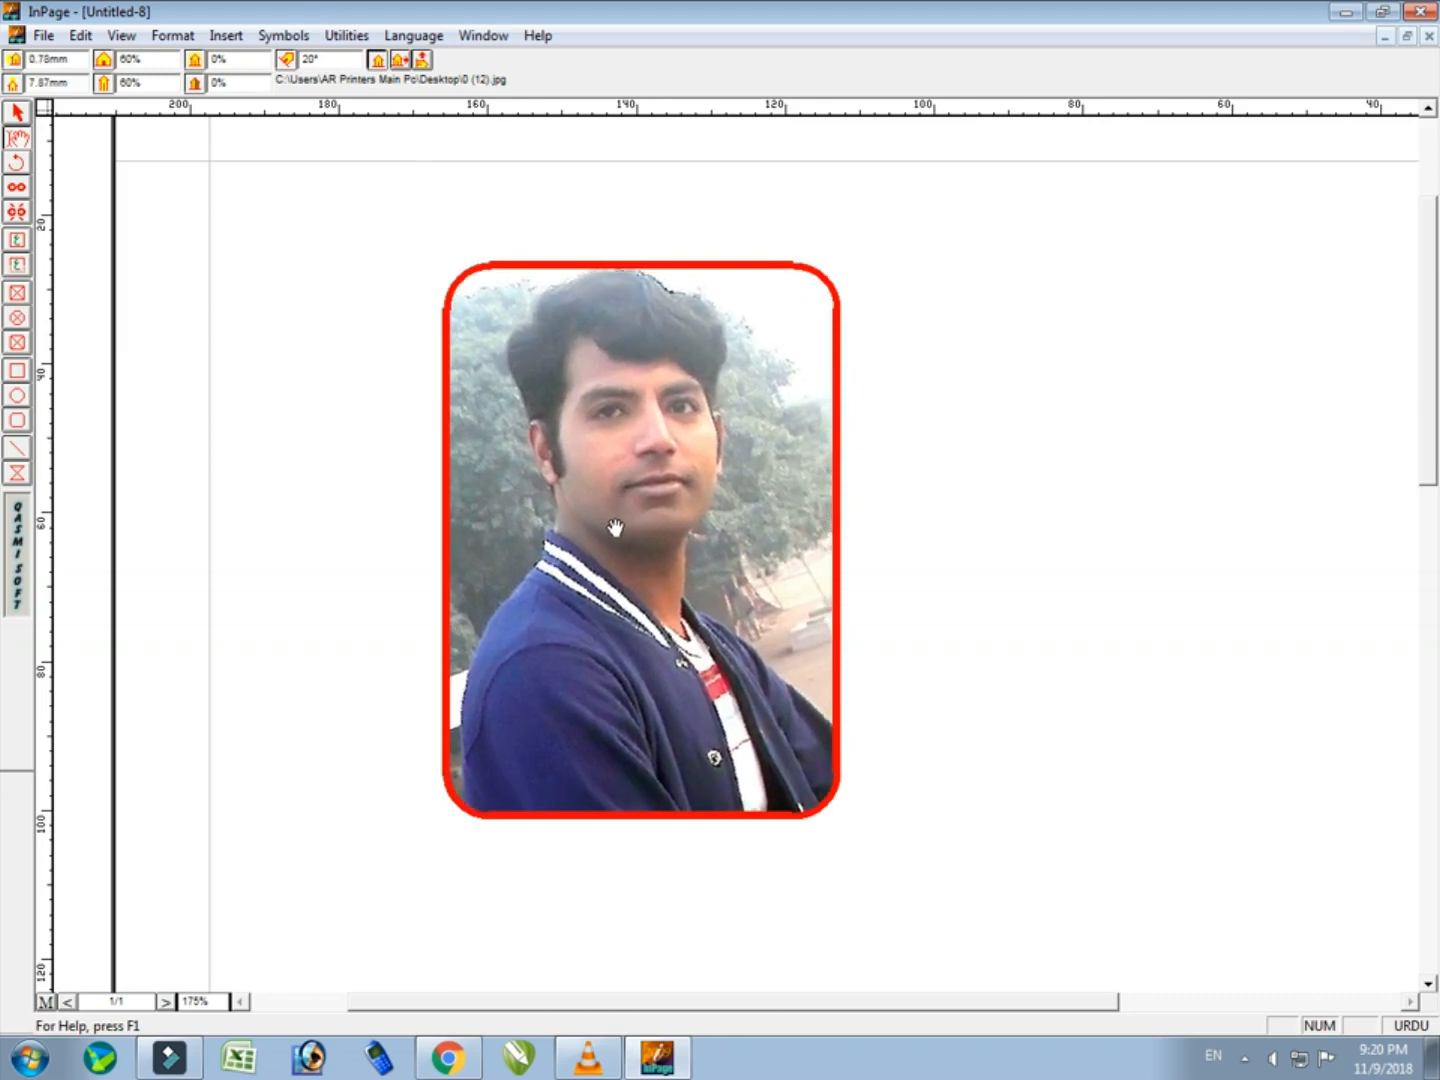
- Set the photo's rotation inside its box to 15°, and reposition it to offsets of about -1.2 mm and 6.2 mm
double_click(311, 59)
text(15)
key(Return)
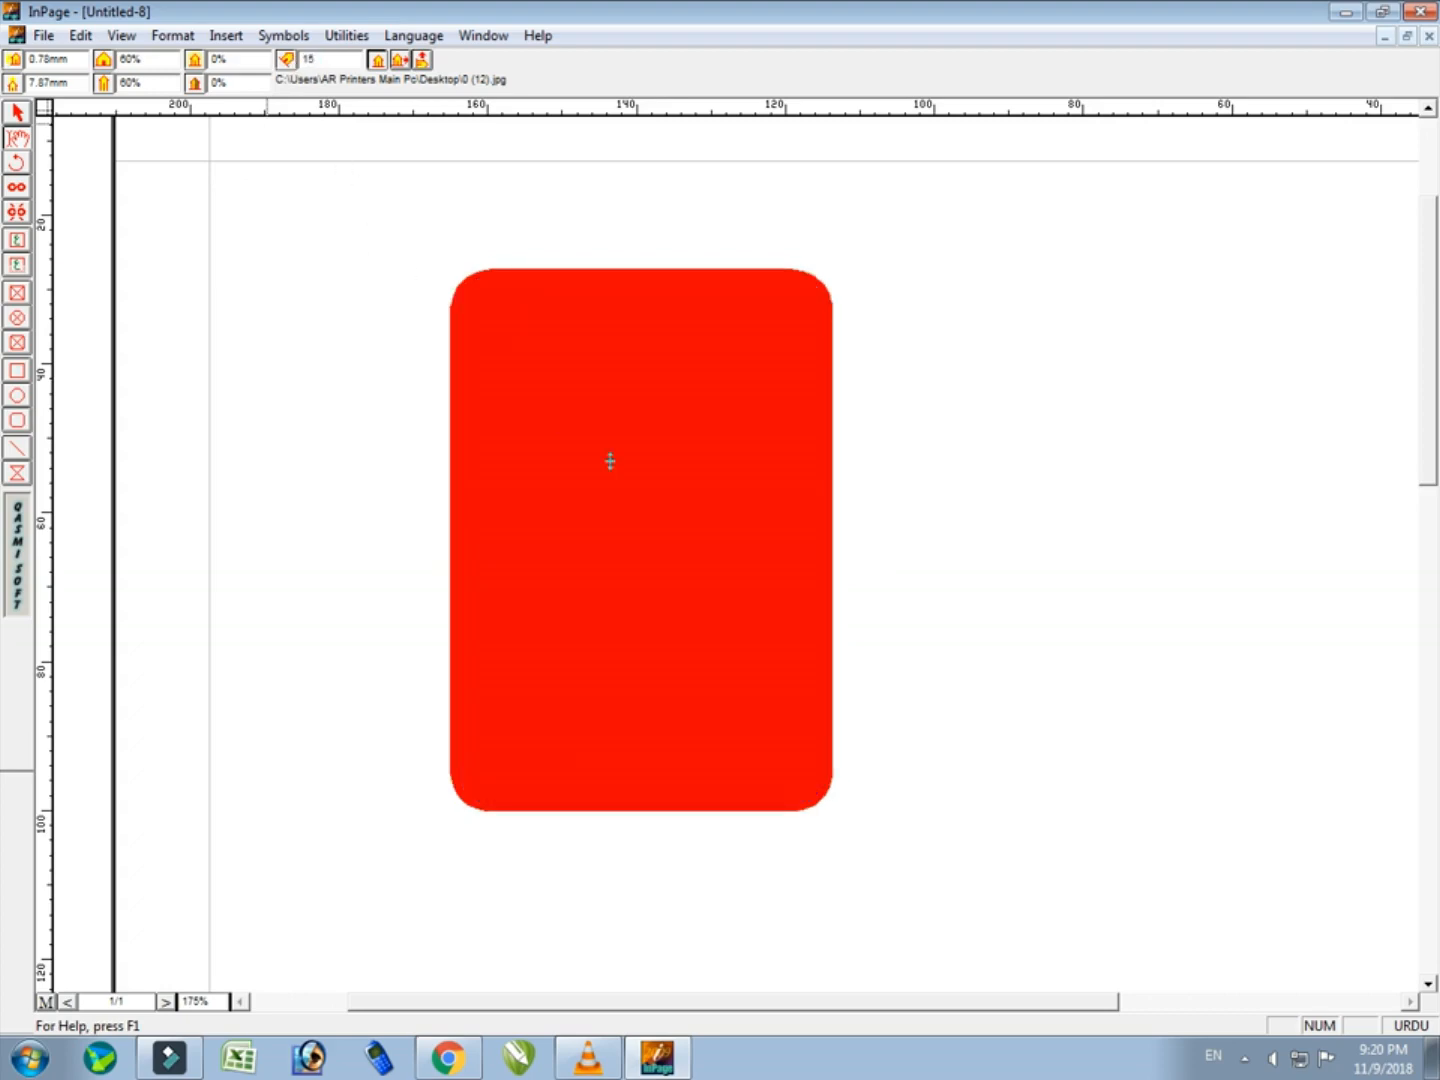
drag(689, 510, 702, 501)
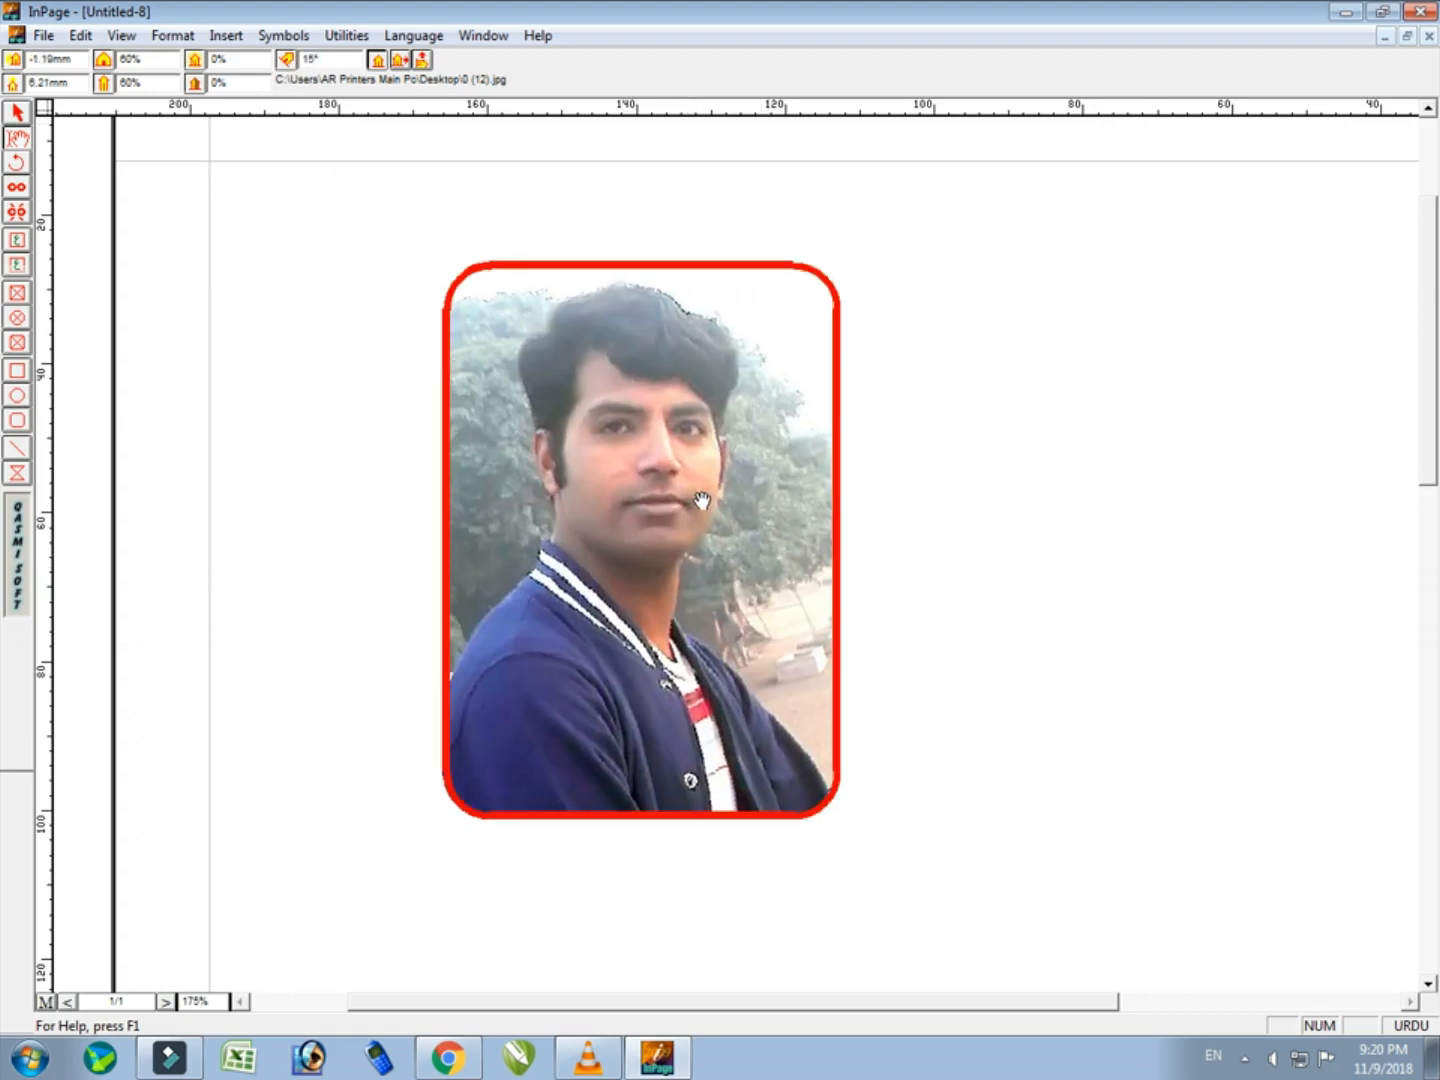
- Mirror the photo vertically and horizontally inside its box, and flip it back upright so only the horizontal mirroring remains
click(430, 64)
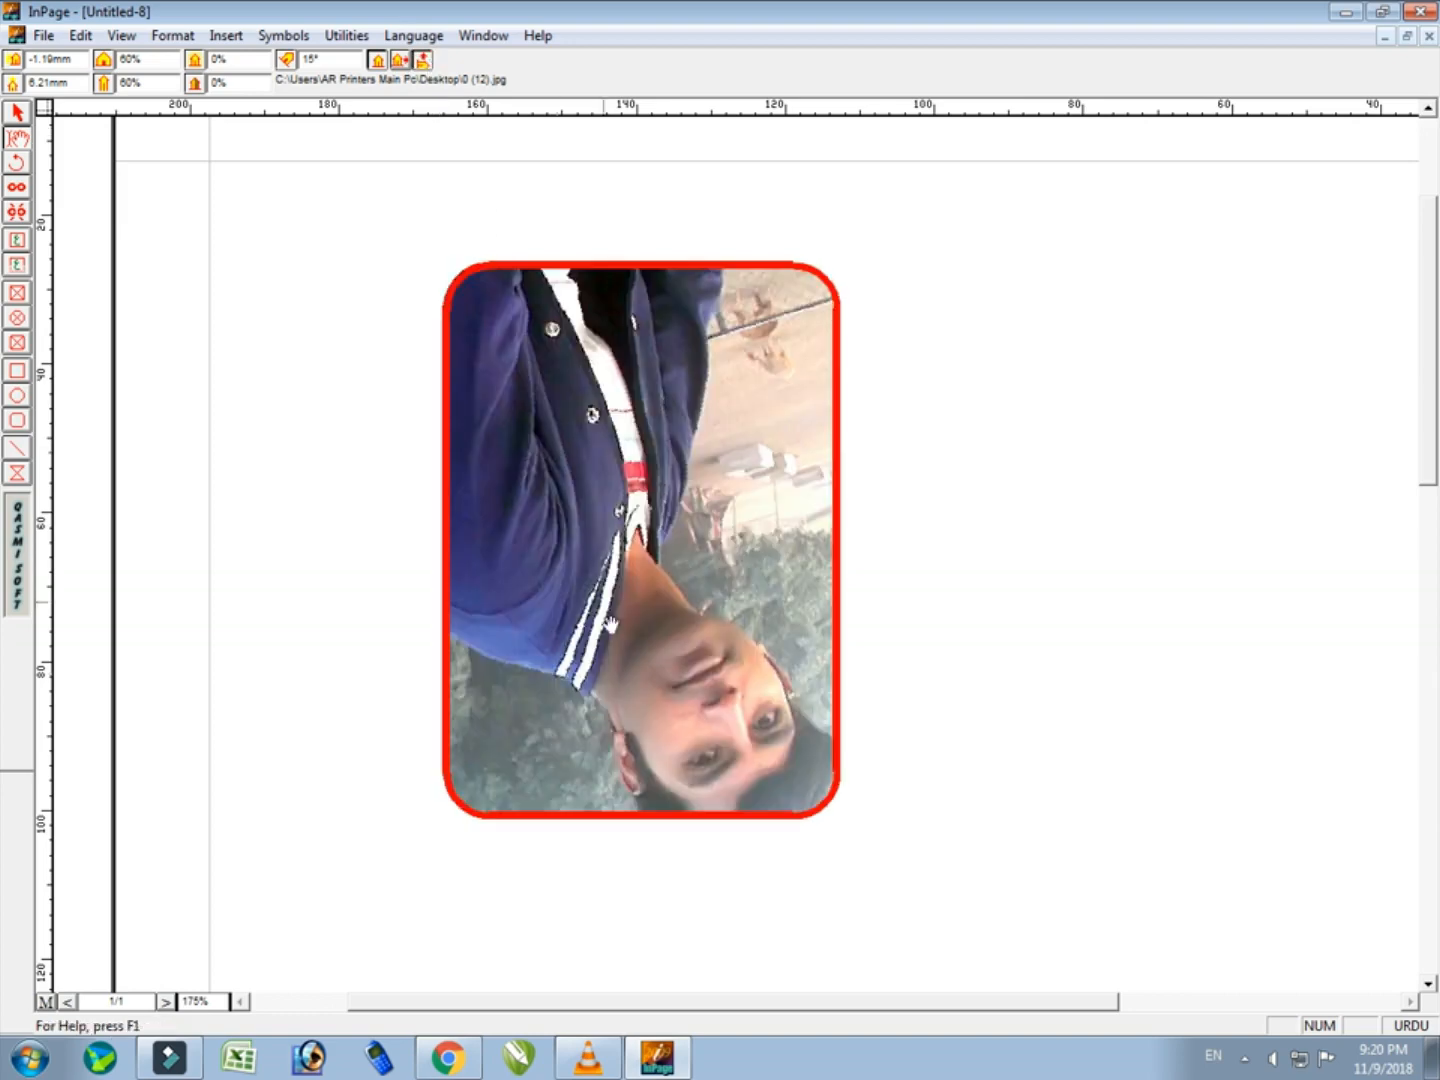
click(401, 62)
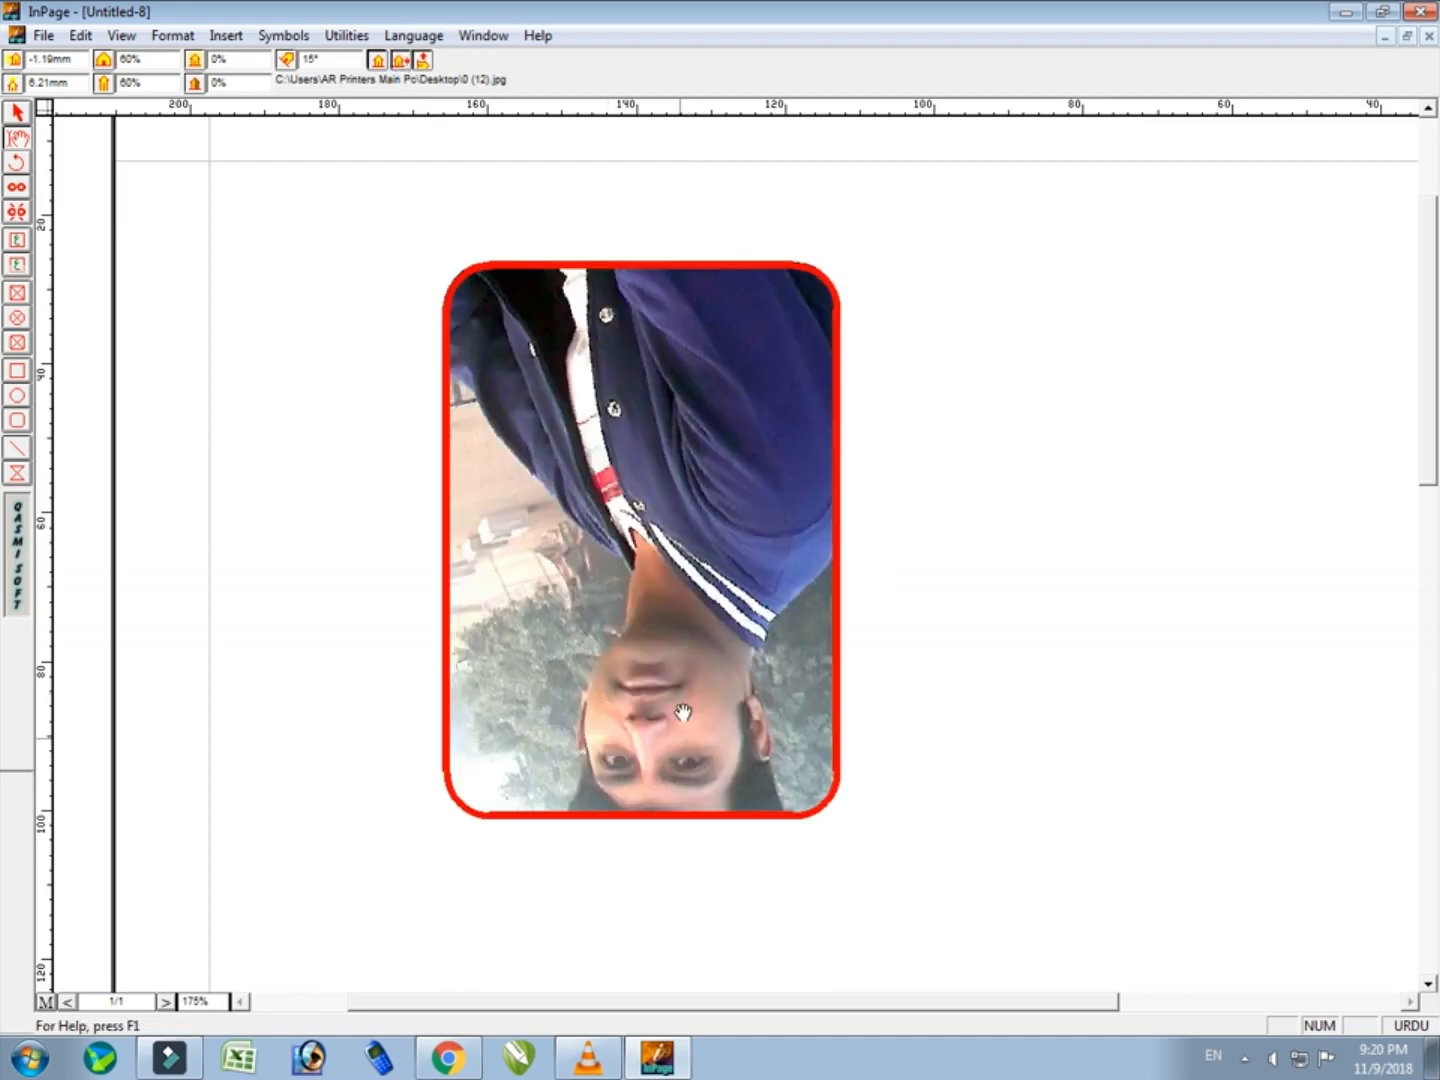
click(429, 65)
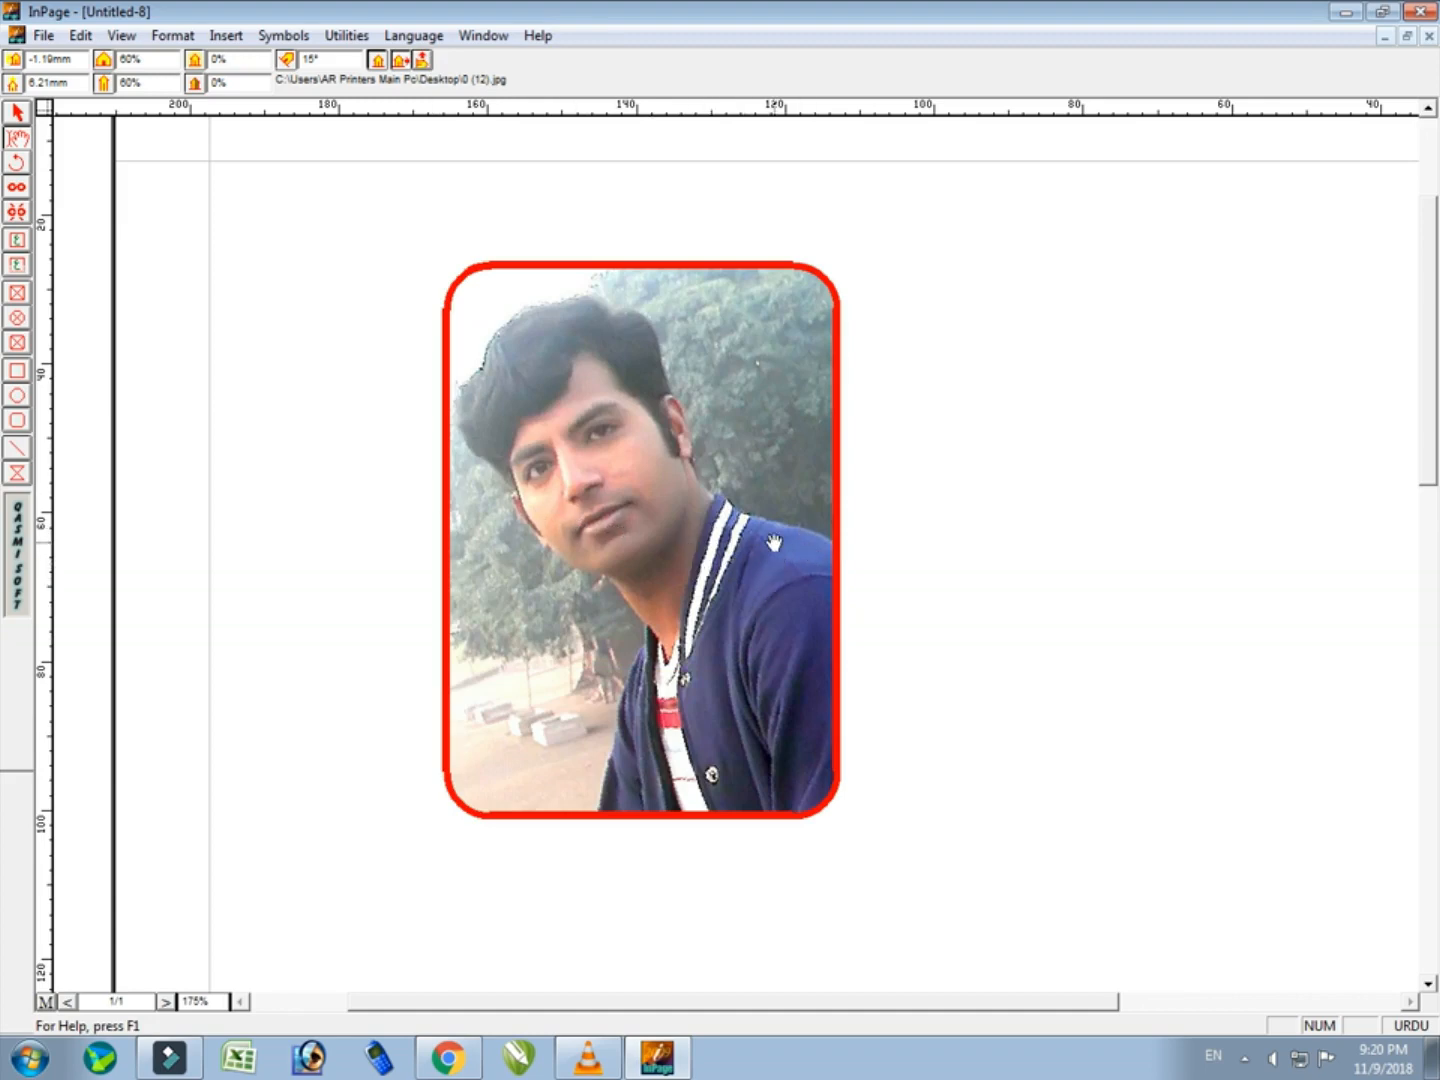
click(421, 61)
click(400, 60)
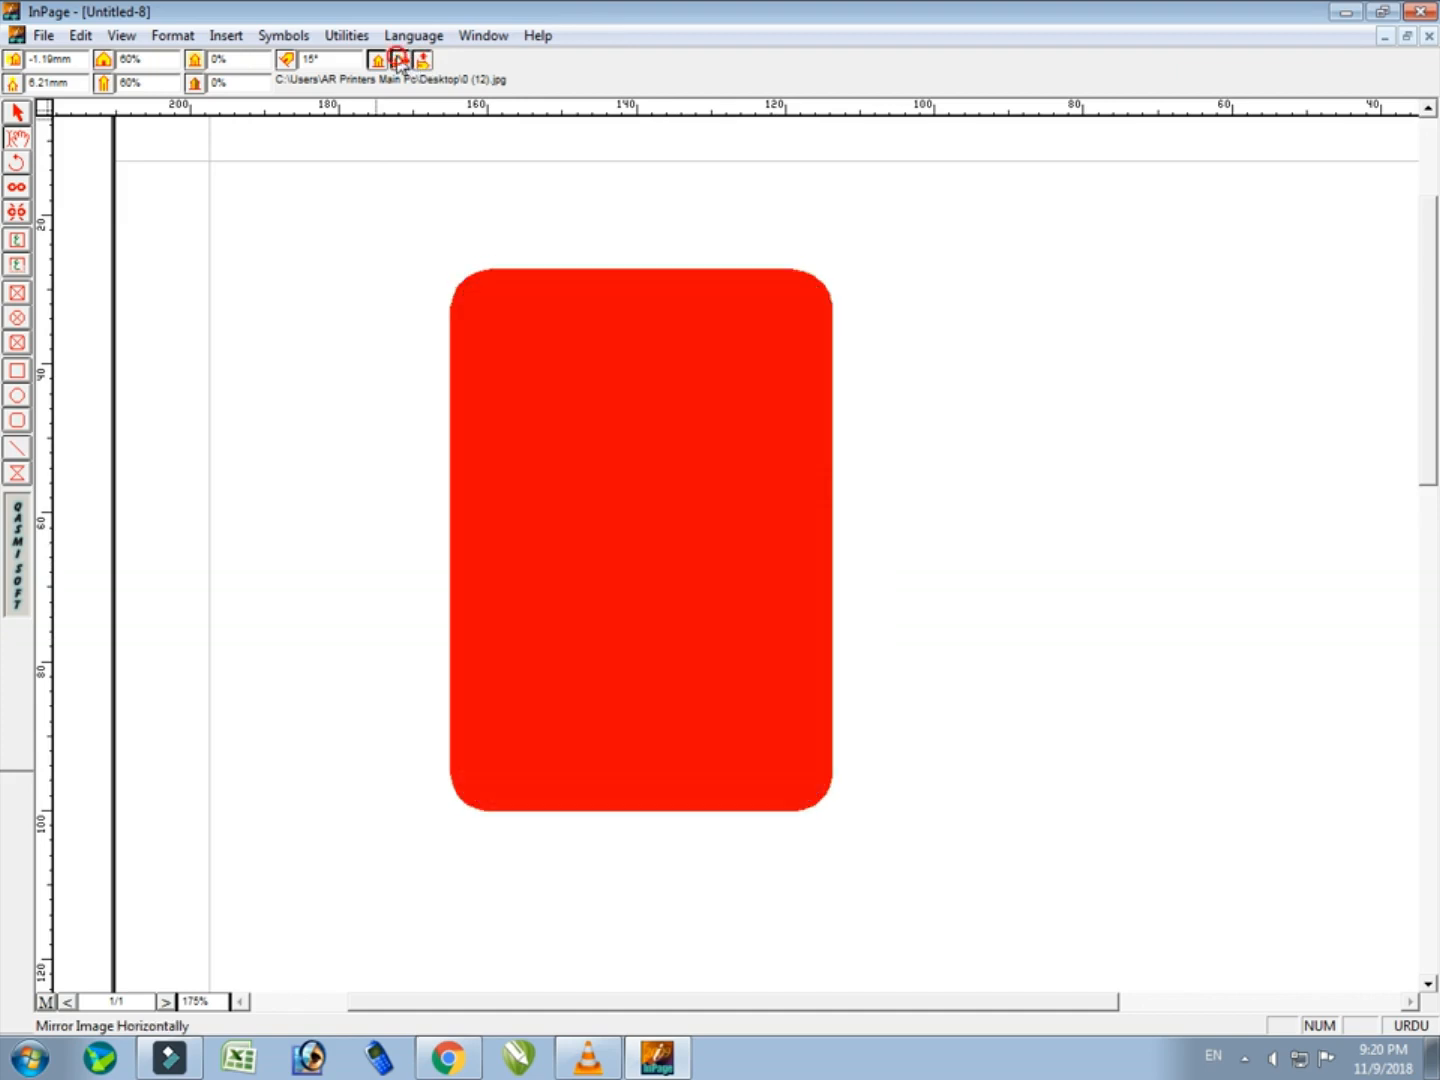
click(422, 62)
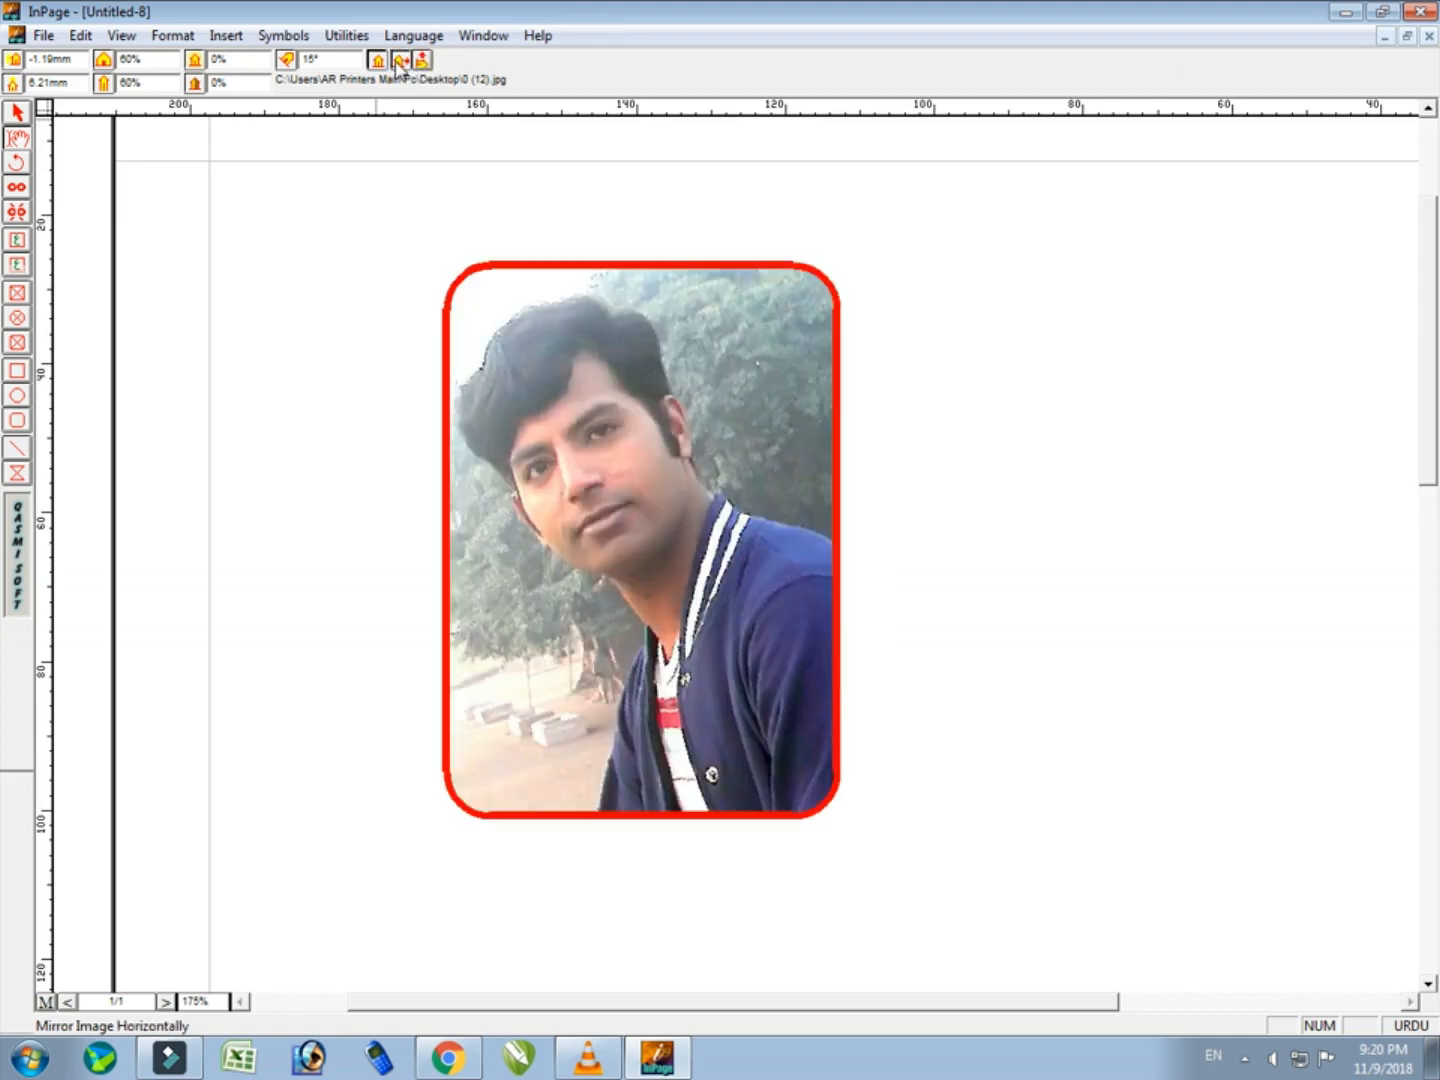
- Centre the mirrored photo and shift it to offsets of about -2.4 mm and 3.9 mm so it fills the box, and minimize the window
click(376, 61)
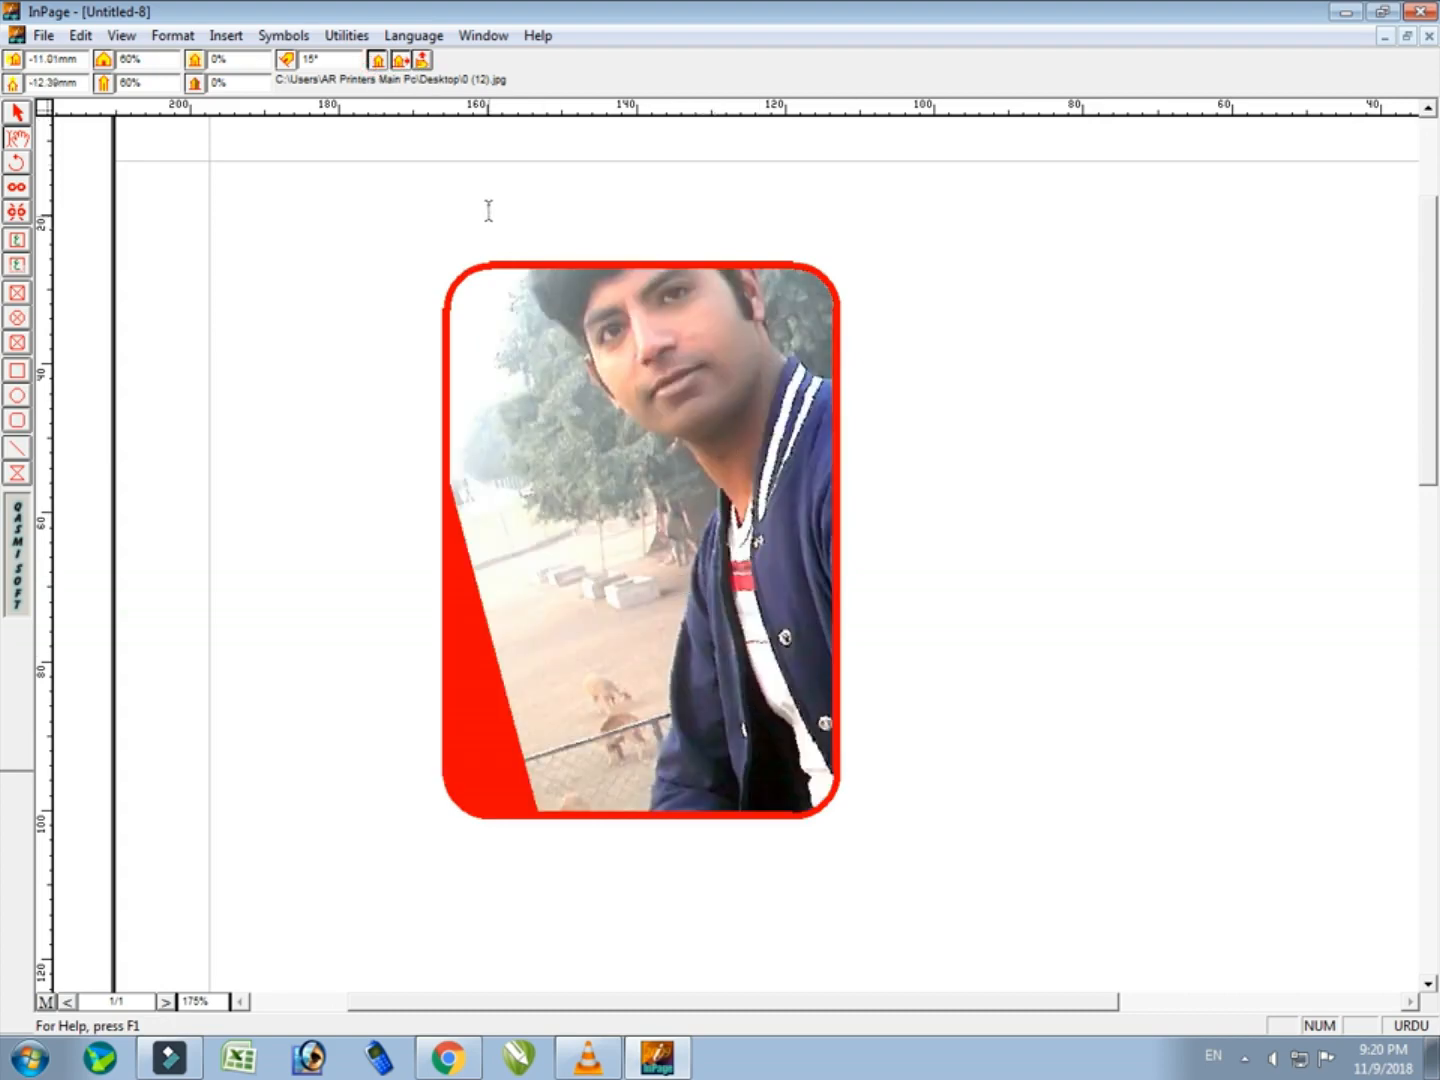
drag(599, 474, 596, 505)
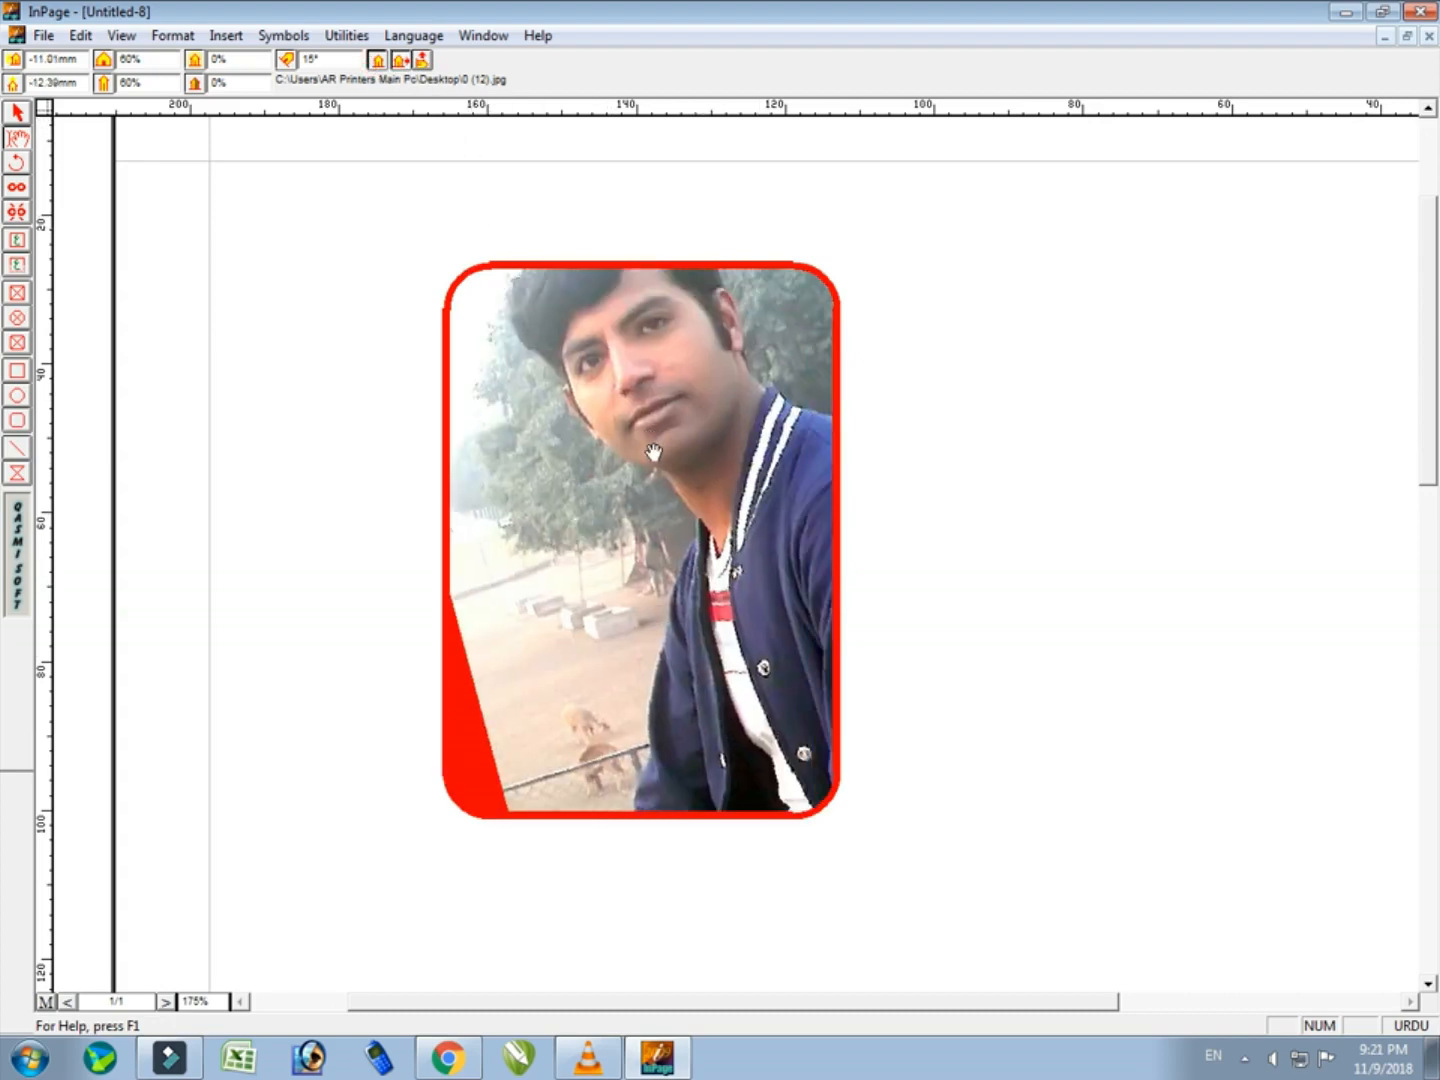
drag(652, 452, 681, 498)
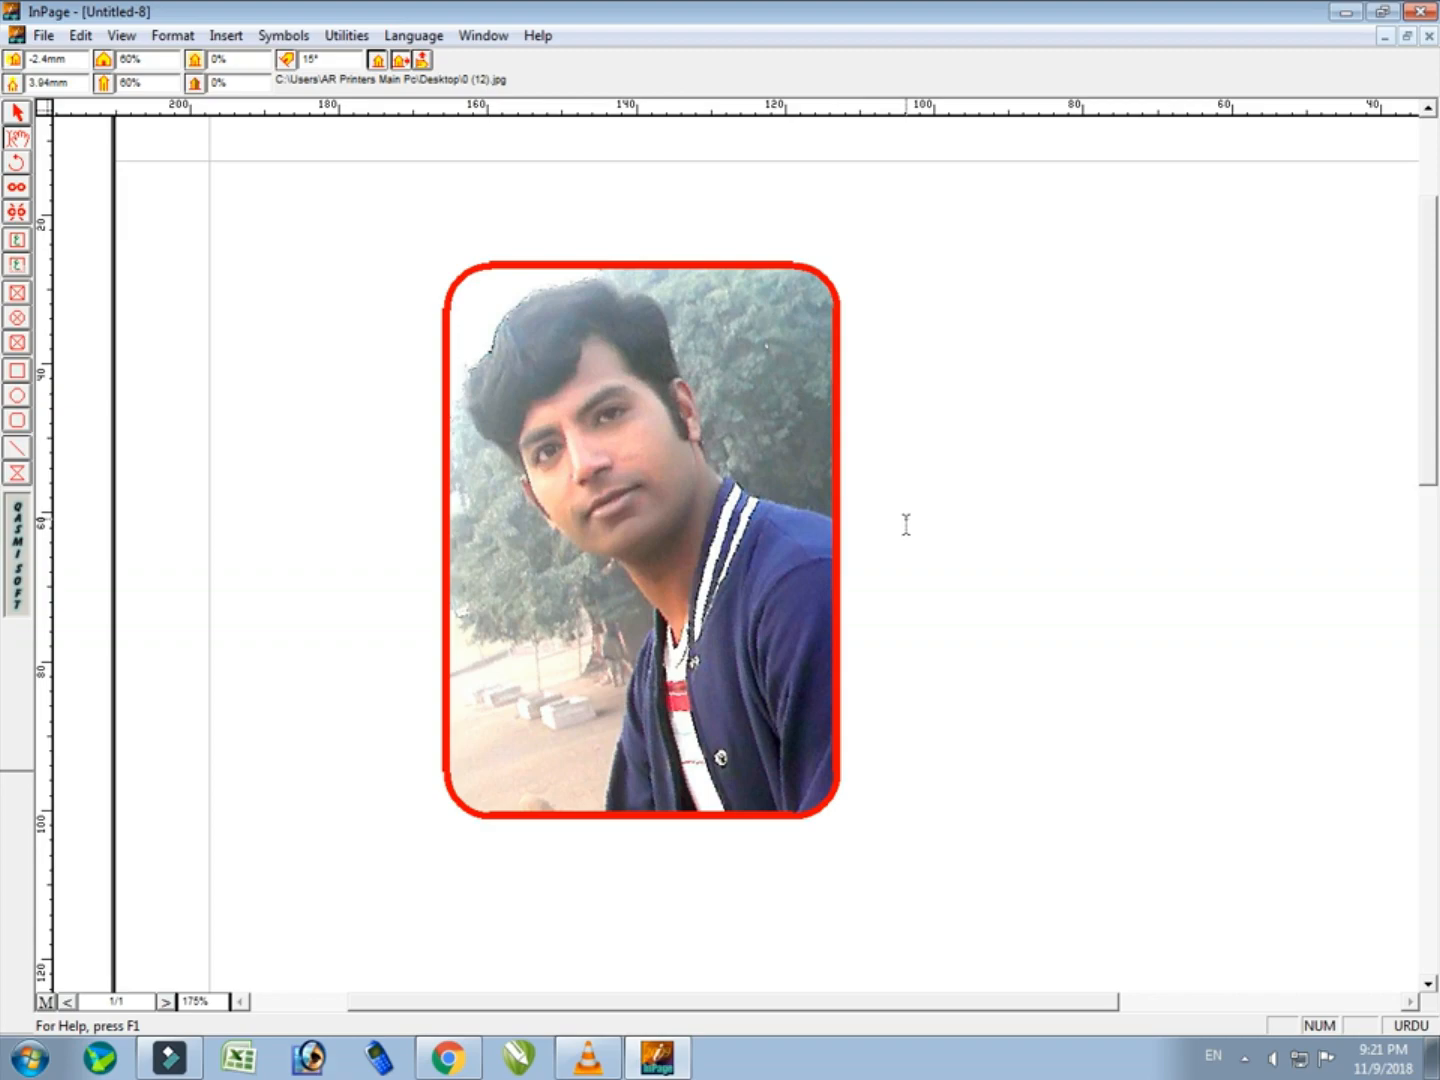
click(1343, 14)
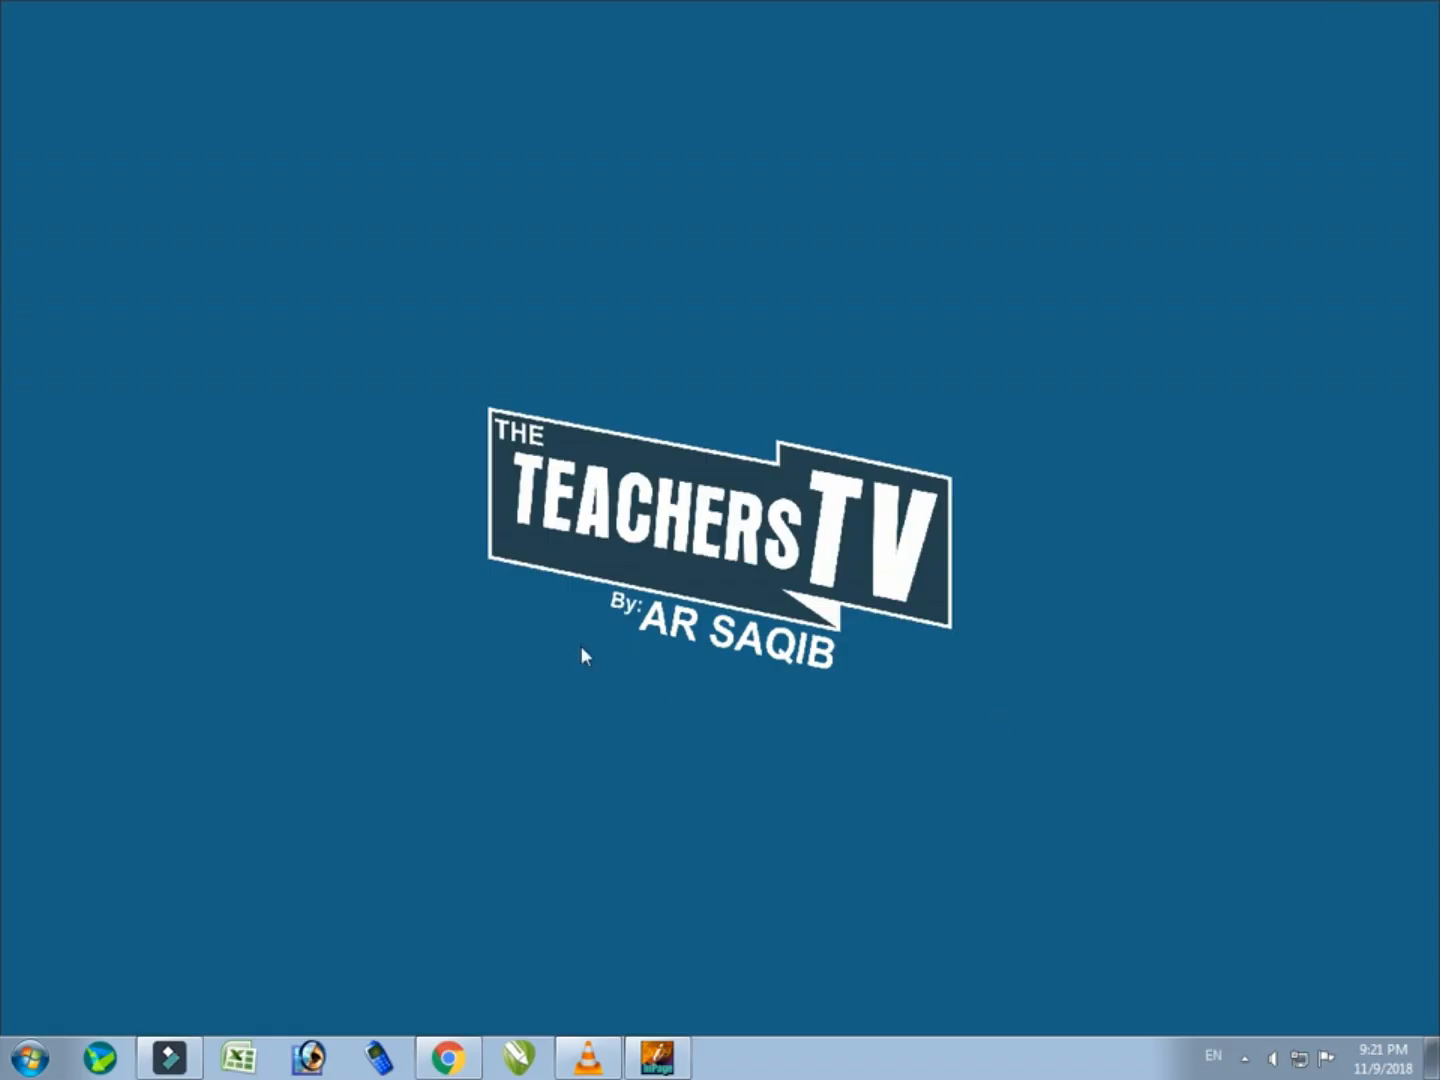